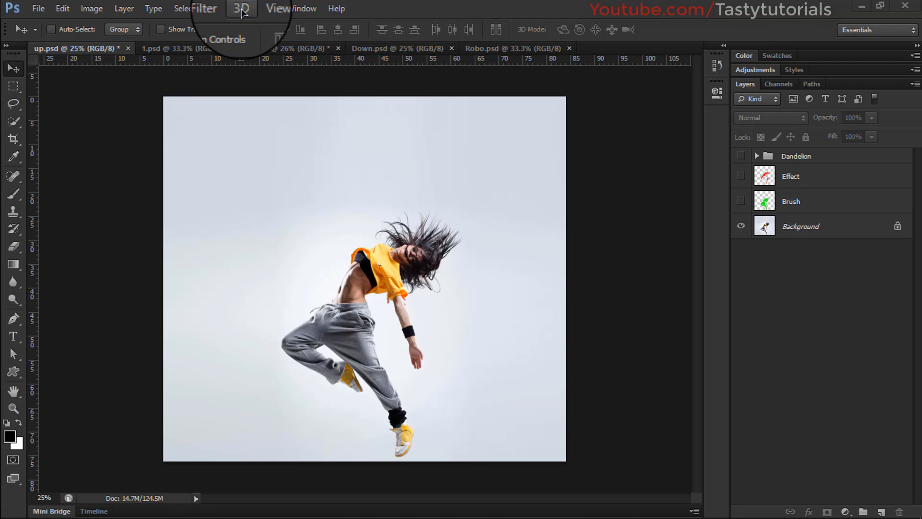
{"action": "left_click", "coordinate": [241, 8]}
{"action": "left_click", "coordinate": [241, 9]}
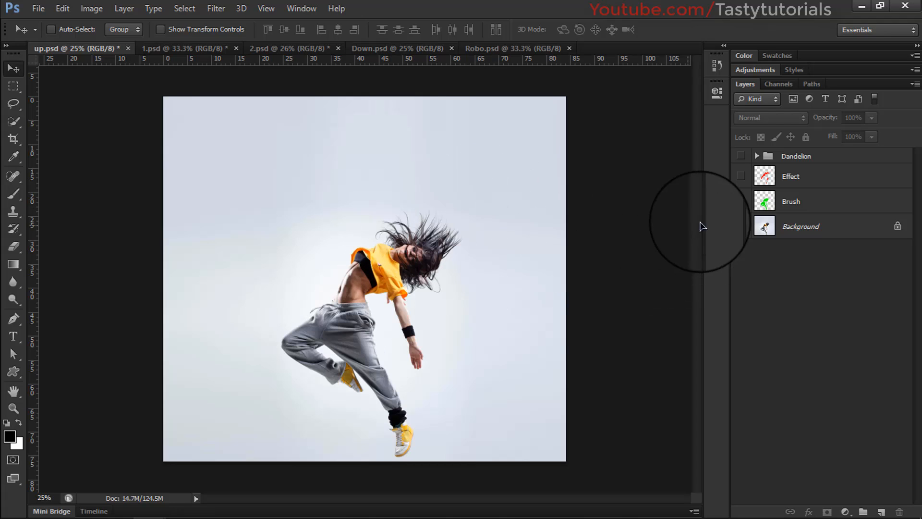
Step: Toggle the Brush and Effect layers on and off over the dancer photo, and show the Dandelion group
{"action": "left_click", "coordinate": [742, 201]}
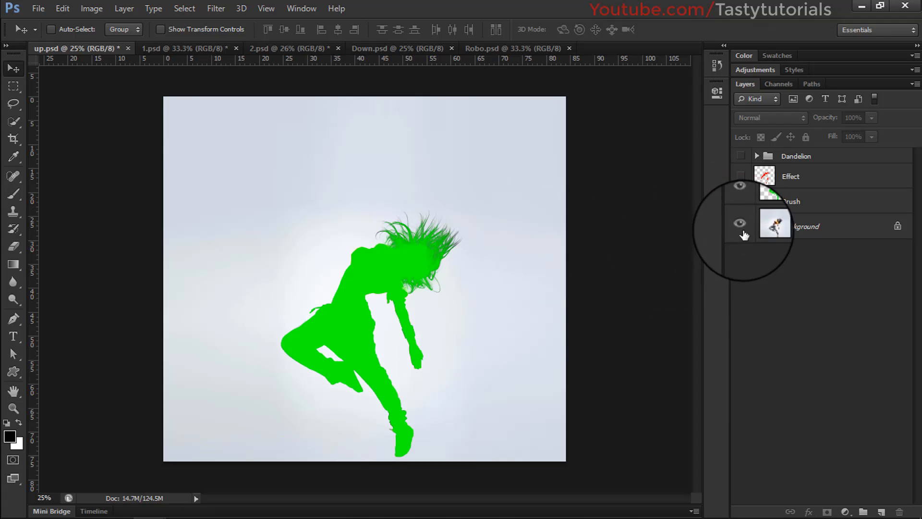
{"action": "left_click", "coordinate": [741, 176]}
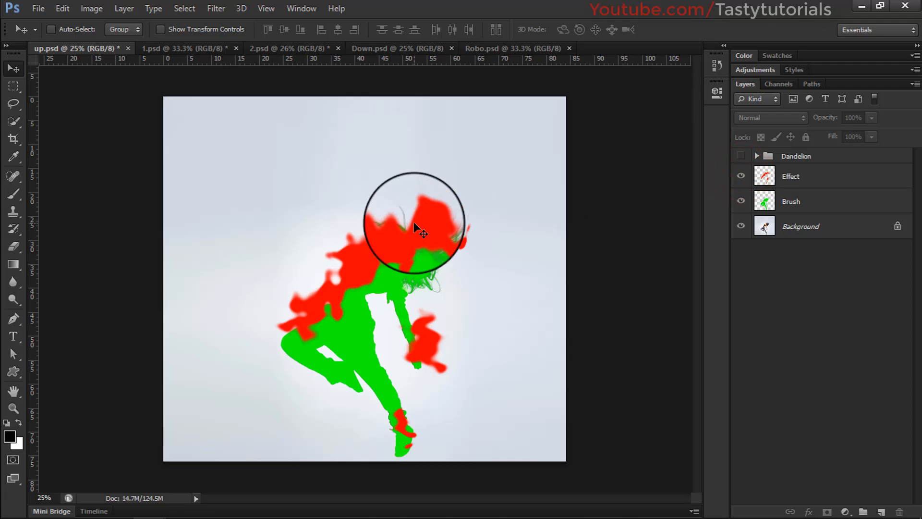
{"action": "scroll", "coordinate": [405, 333], "scroll_direction": "up", "scroll_amount": 1}
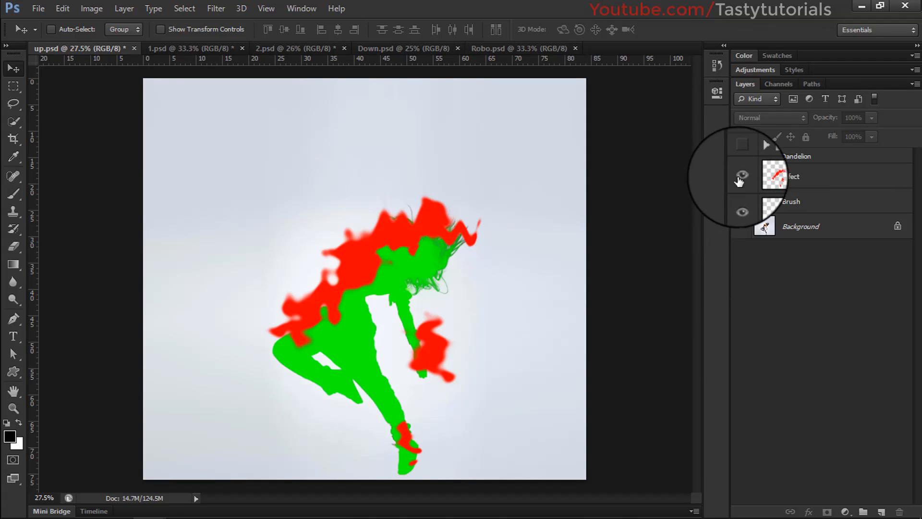
{"action": "left_click_drag", "start_coordinate": [741, 176], "coordinate": [742, 197]}
{"action": "left_click", "coordinate": [741, 156]}
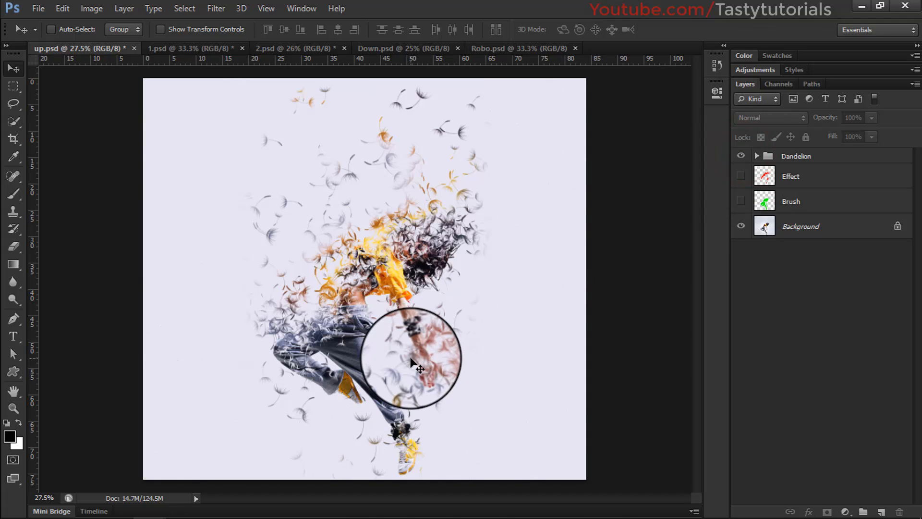
Step: Examine the dandelion dispersion up close on the dancer's torso, hair and arm, and return to the whole figure
{"action": "scroll", "coordinate": [381, 339], "scroll_direction": "up", "scroll_amount": 2}
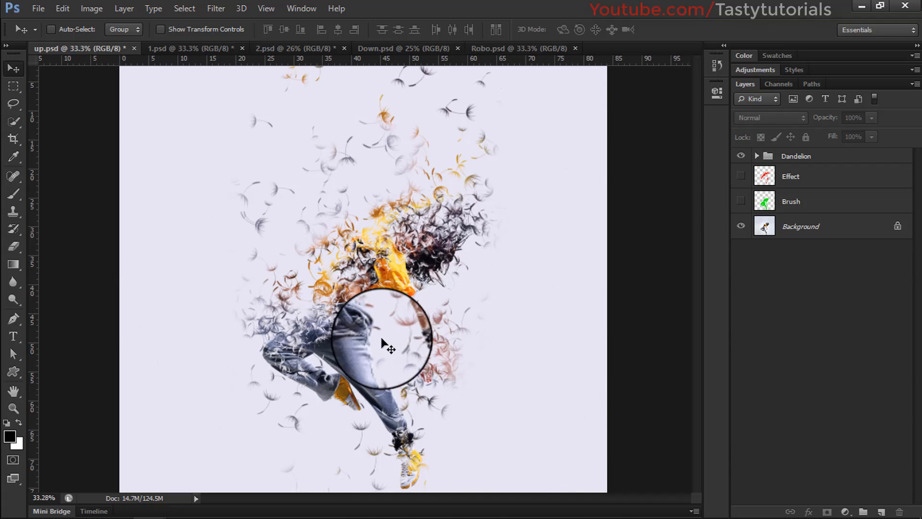
{"action": "scroll", "coordinate": [382, 339], "scroll_direction": "up", "scroll_amount": 3}
{"action": "mouse_move", "coordinate": [693, 240]}
{"action": "left_mouse_down"}
{"action": "mouse_move", "coordinate": [694, 274]}
{"action": "mouse_move", "coordinate": [692, 220]}
{"action": "mouse_move", "coordinate": [694, 243]}
{"action": "left_mouse_up"}
{"action": "scroll", "coordinate": [338, 333], "scroll_direction": "up", "scroll_amount": 1}
{"action": "scroll", "coordinate": [338, 333], "scroll_direction": "up", "scroll_amount": 2}
{"action": "scroll", "coordinate": [668, 267], "scroll_direction": "up", "scroll_amount": 1}
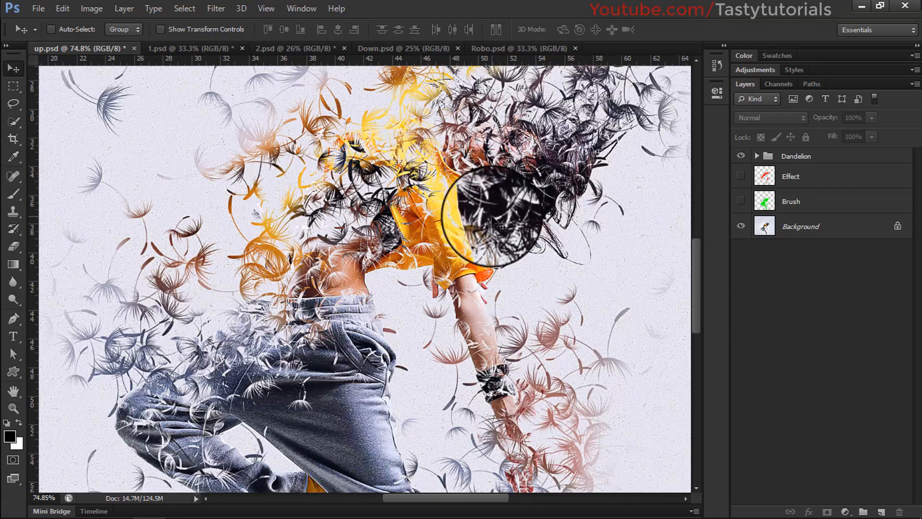
{"action": "scroll", "coordinate": [495, 223], "scroll_direction": "down", "scroll_amount": 1}
{"action": "scroll", "coordinate": [494, 223], "scroll_direction": "up", "scroll_amount": 1}
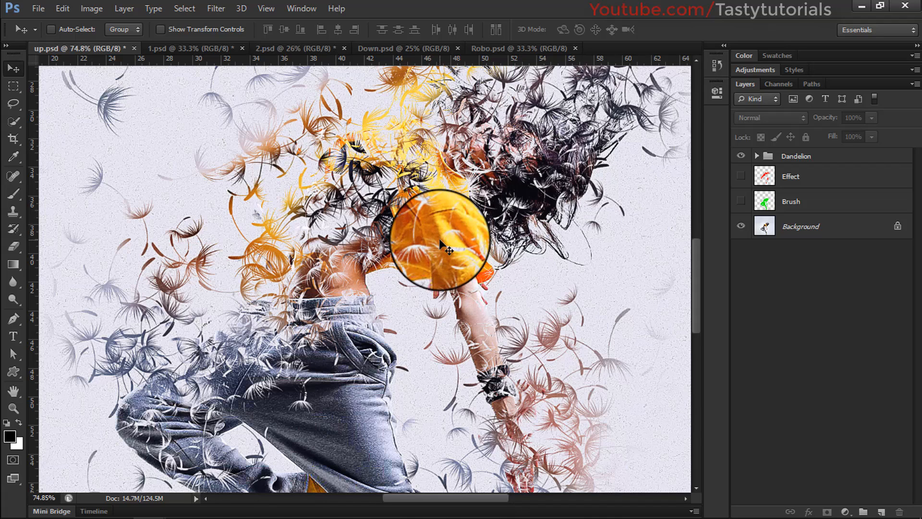
{"action": "scroll", "coordinate": [422, 237], "scroll_direction": "down", "scroll_amount": 5}
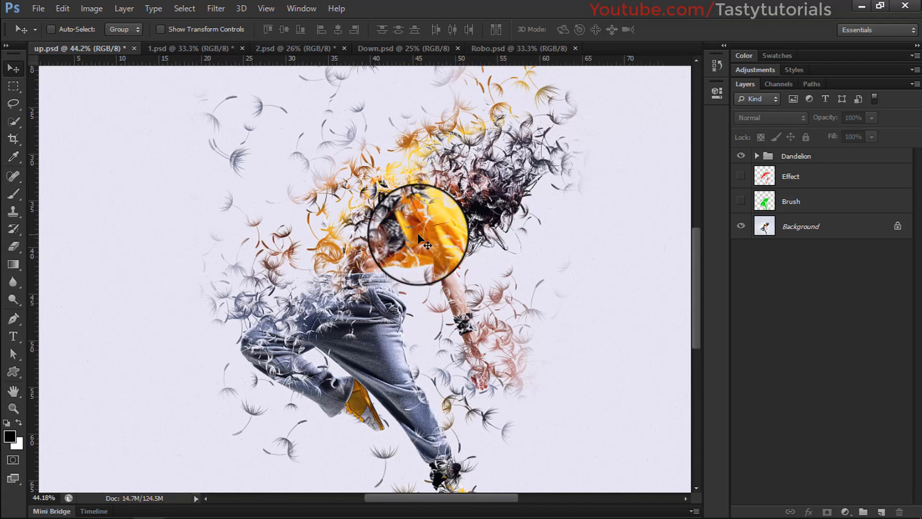
{"action": "scroll", "coordinate": [430, 233], "scroll_direction": "down", "scroll_amount": 1}
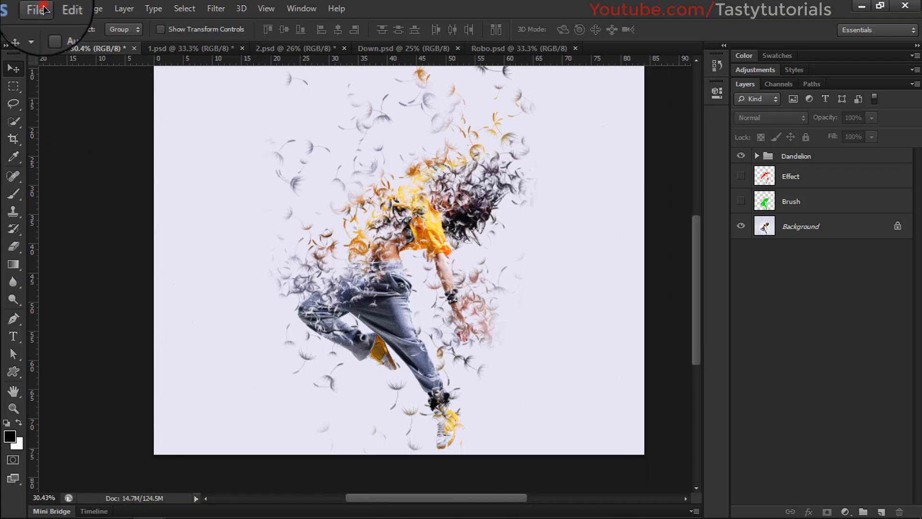
Step: Save up.psd and close it, leaving 1.psd as the active document
{"action": "left_click", "coordinate": [42, 8]}
{"action": "left_click", "coordinate": [49, 156]}
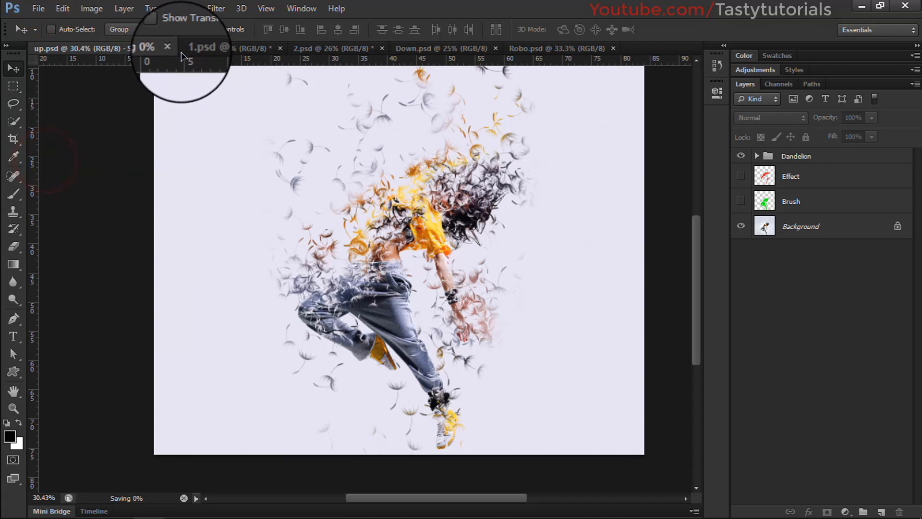
{"action": "left_click", "coordinate": [195, 48]}
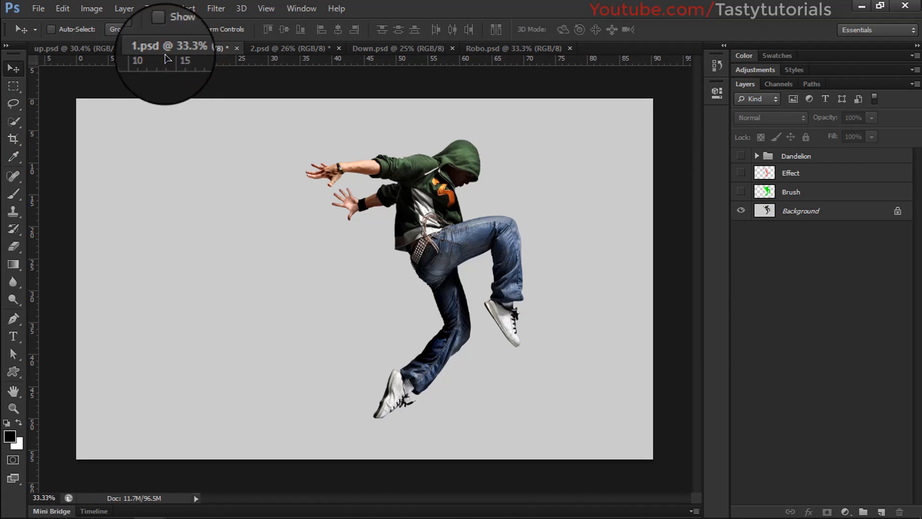
{"action": "left_click", "coordinate": [127, 48]}
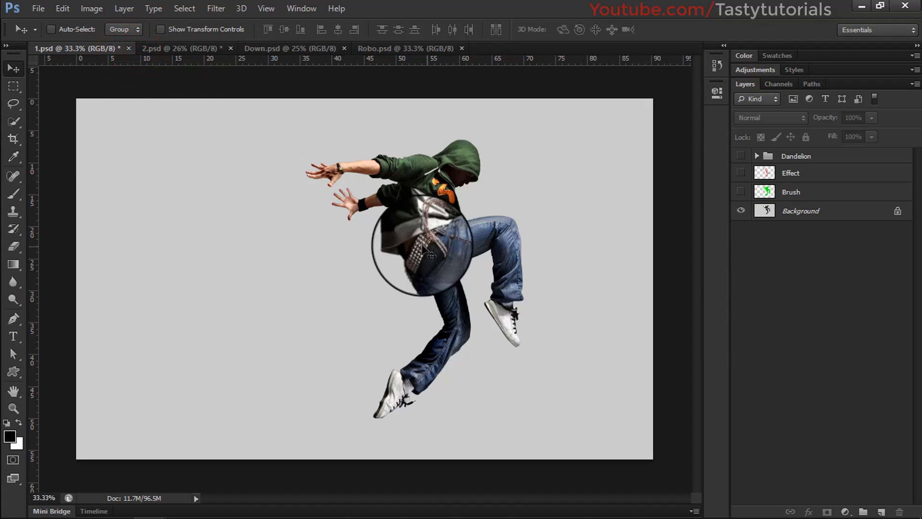
Step: Toggle the Brush and Effect layers on and off over the jumping man in the green hoodie, and show the Dandelion group
{"action": "left_click", "coordinate": [741, 192]}
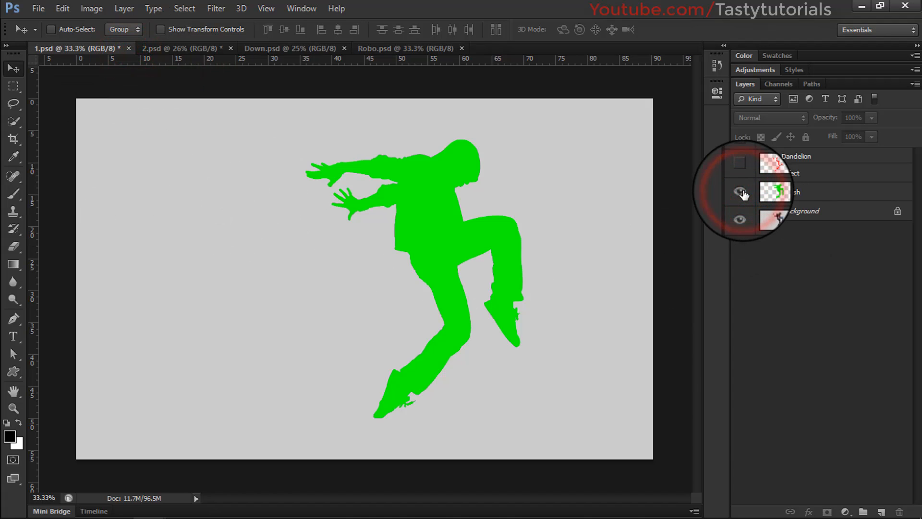
{"action": "left_click", "coordinate": [741, 174]}
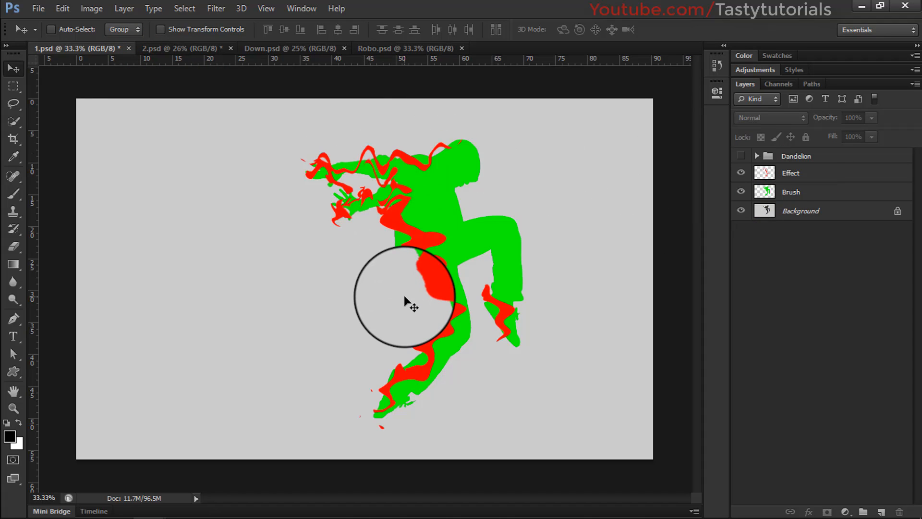
{"action": "left_click", "coordinate": [740, 173]}
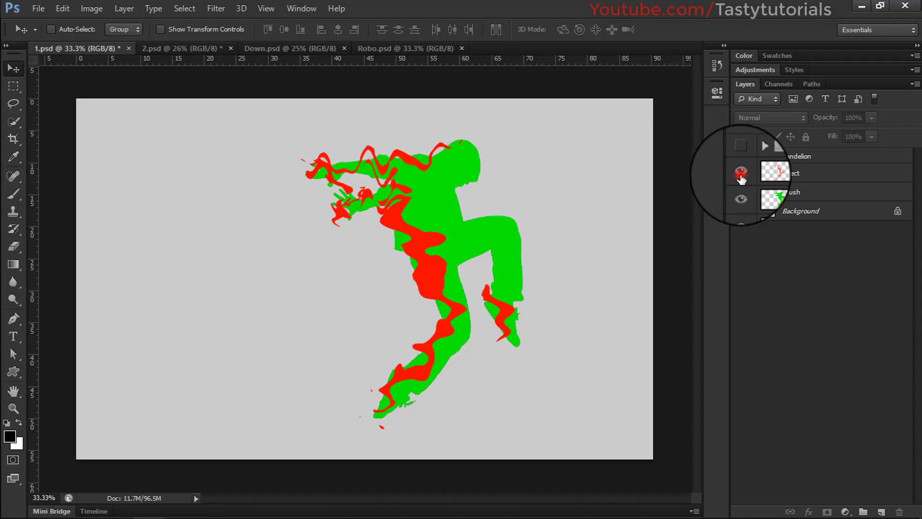
{"action": "left_click", "coordinate": [740, 191]}
{"action": "left_click", "coordinate": [741, 156]}
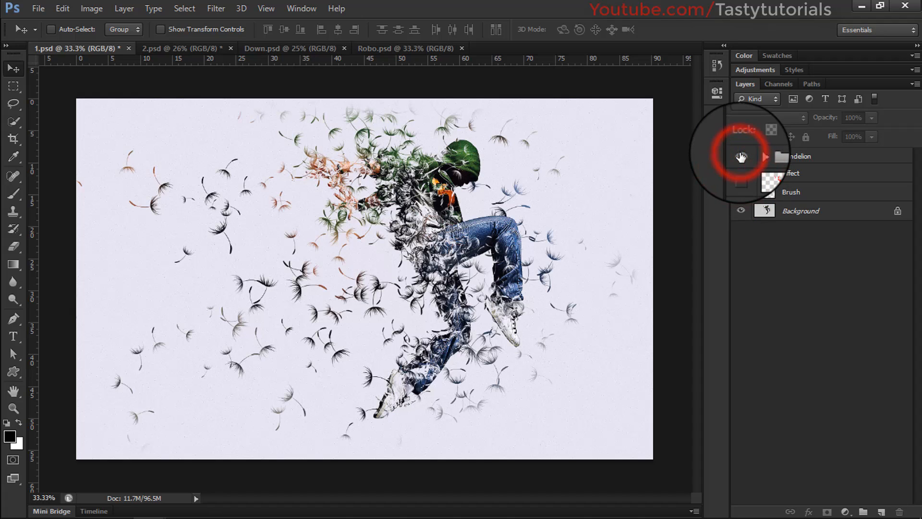
{"action": "scroll", "coordinate": [447, 216], "scroll_direction": "up", "scroll_amount": 3}
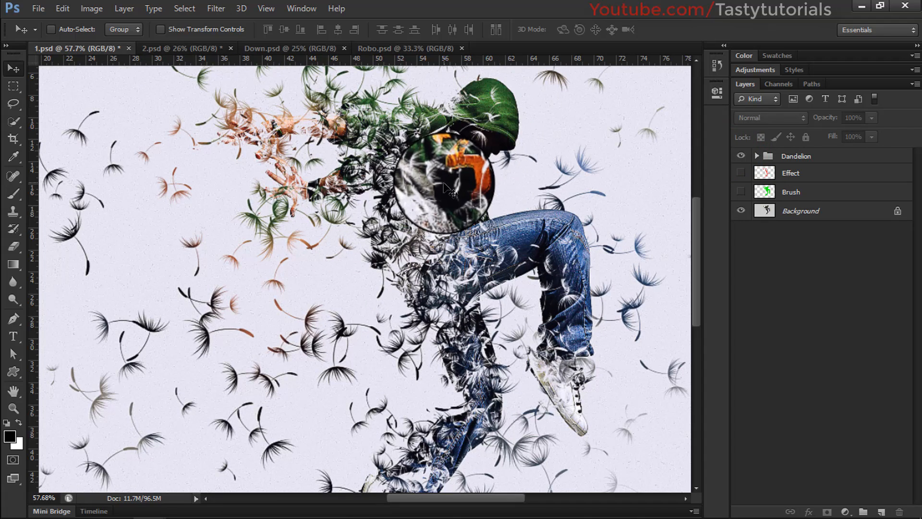
{"action": "scroll", "coordinate": [308, 288], "scroll_direction": "down", "scroll_amount": 3}
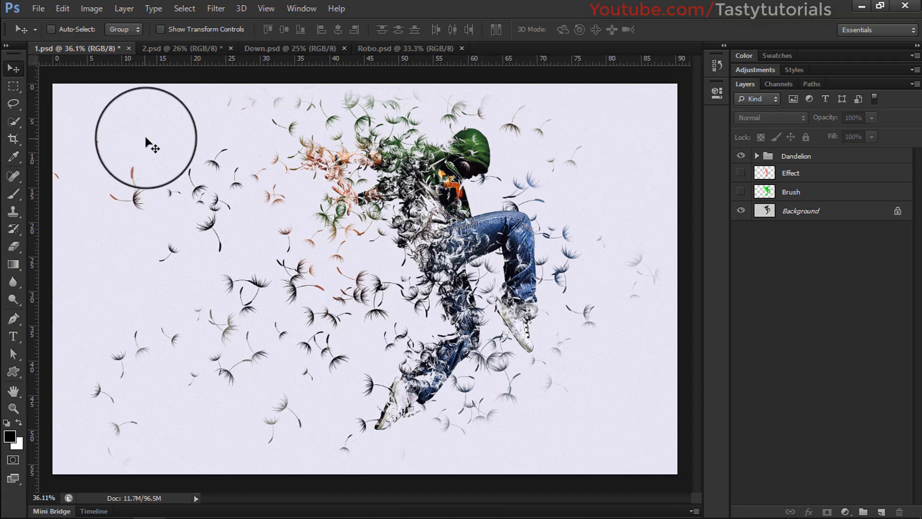
Step: Close 1.psd and save its changes
{"action": "left_click", "coordinate": [128, 49]}
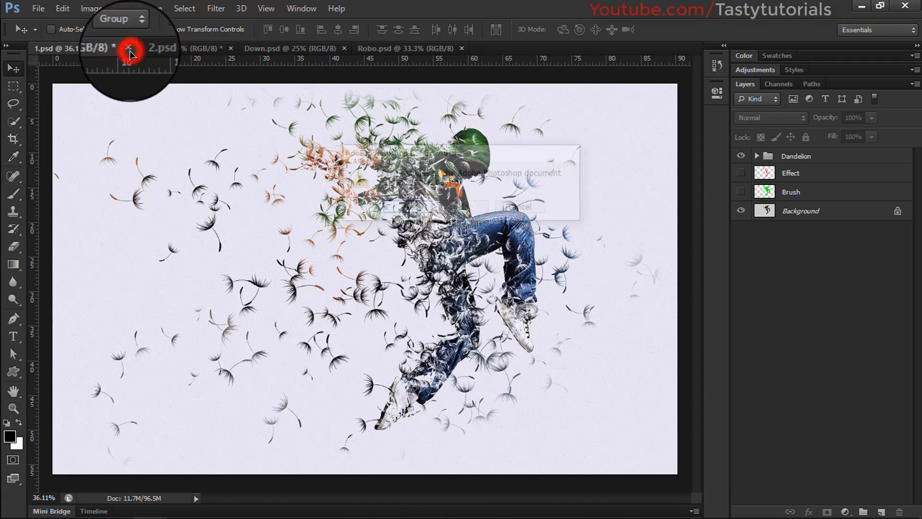
{"action": "left_click", "coordinate": [383, 206]}
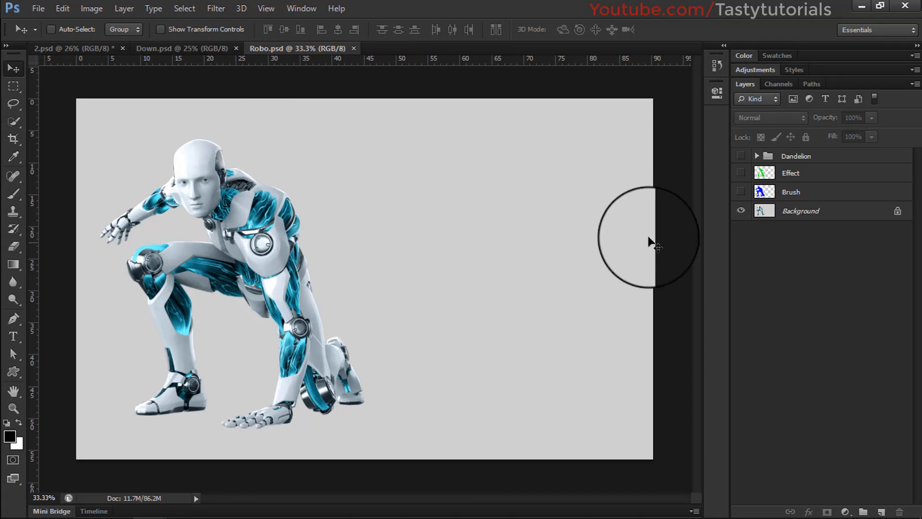
Step: Toggle the Brush and Effect layers on and off over the crouching robot in Robo.psd, and show the Dandelion group
{"action": "left_click", "coordinate": [739, 191]}
{"action": "left_click", "coordinate": [740, 174]}
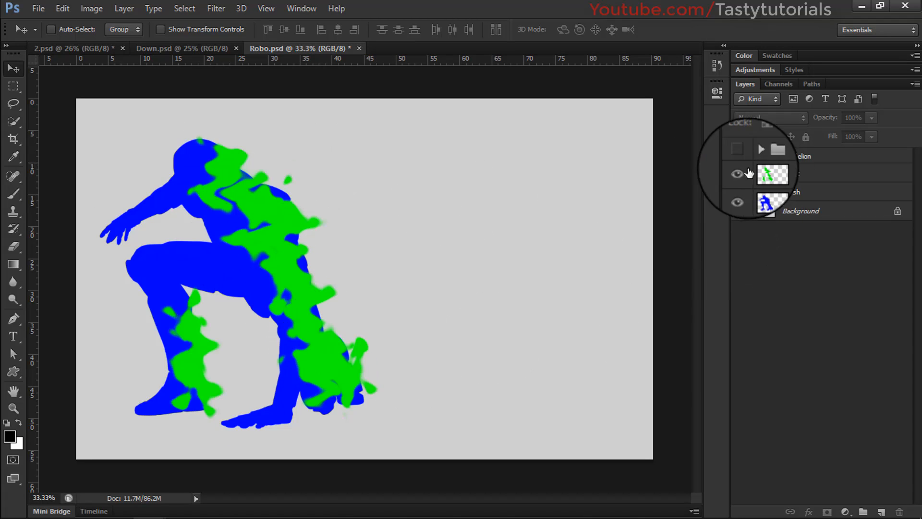
{"action": "left_click_drag", "start_coordinate": [741, 175], "coordinate": [740, 192]}
{"action": "left_click", "coordinate": [741, 156]}
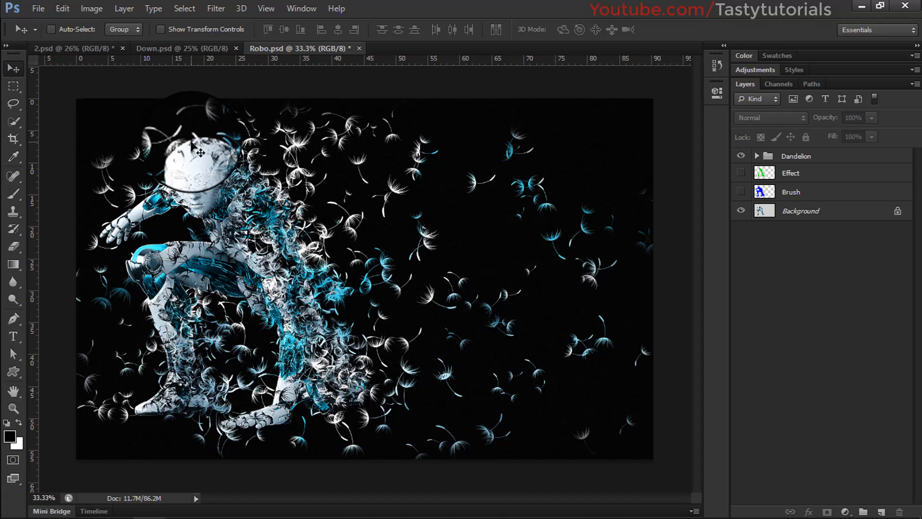
Step: Save Robo.psd and close it
{"action": "left_click", "coordinate": [38, 9]}
{"action": "left_click", "coordinate": [57, 158]}
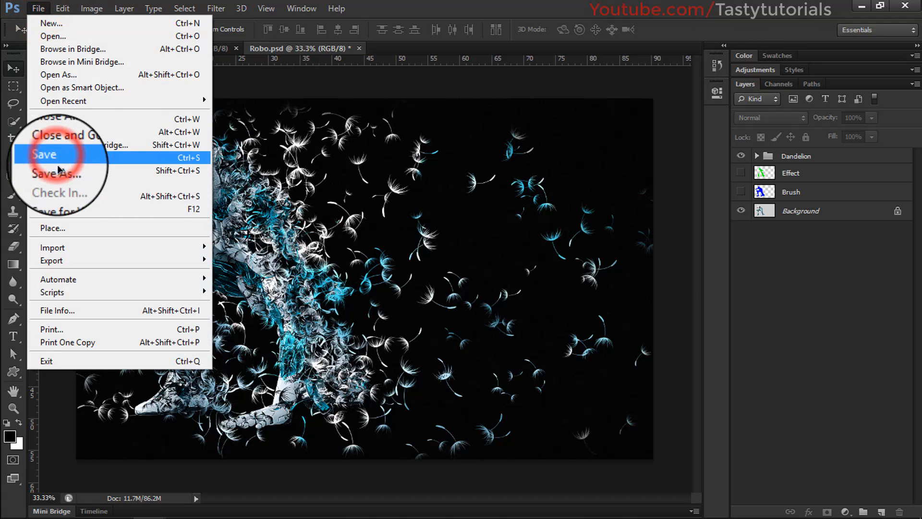
{"action": "left_click", "coordinate": [62, 153]}
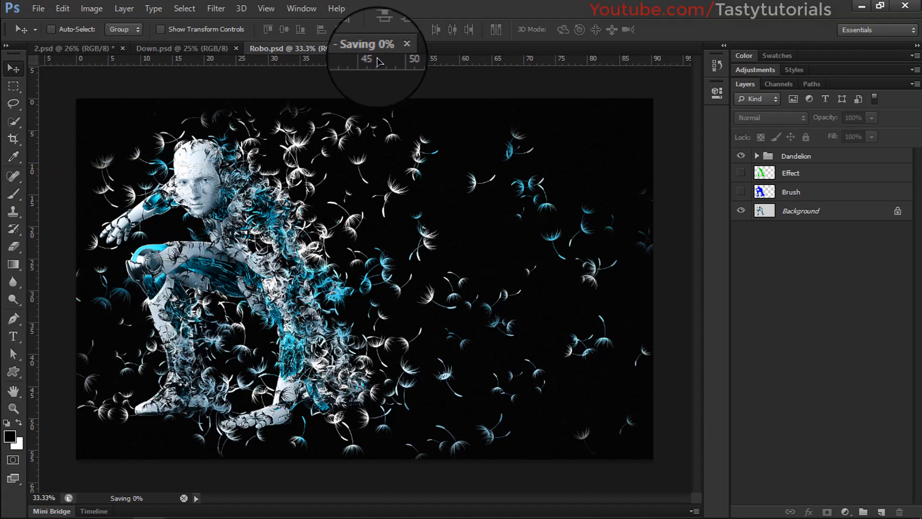
{"action": "left_click", "coordinate": [352, 48]}
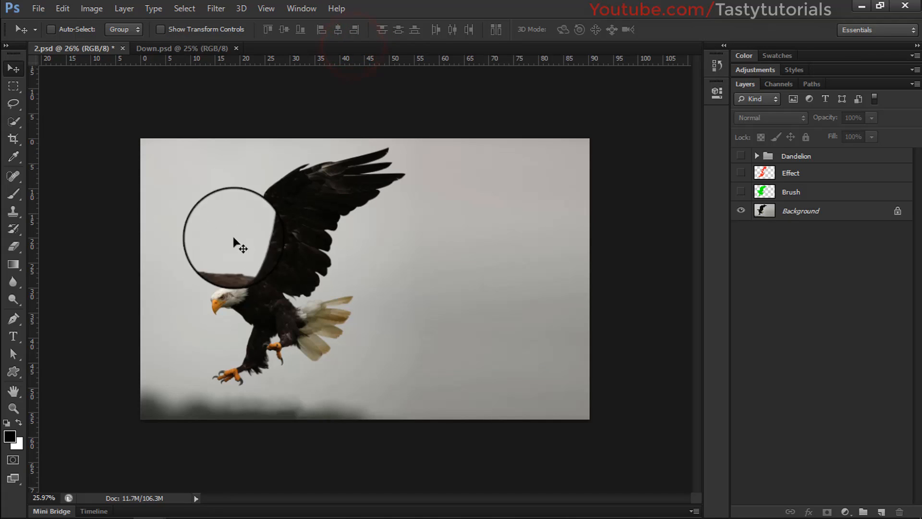
Step: Toggle the Brush and Effect layers on and off over the eagle in 2.psd, and show the Dandelion group
{"action": "scroll", "coordinate": [234, 236], "scroll_direction": "up", "scroll_amount": 1}
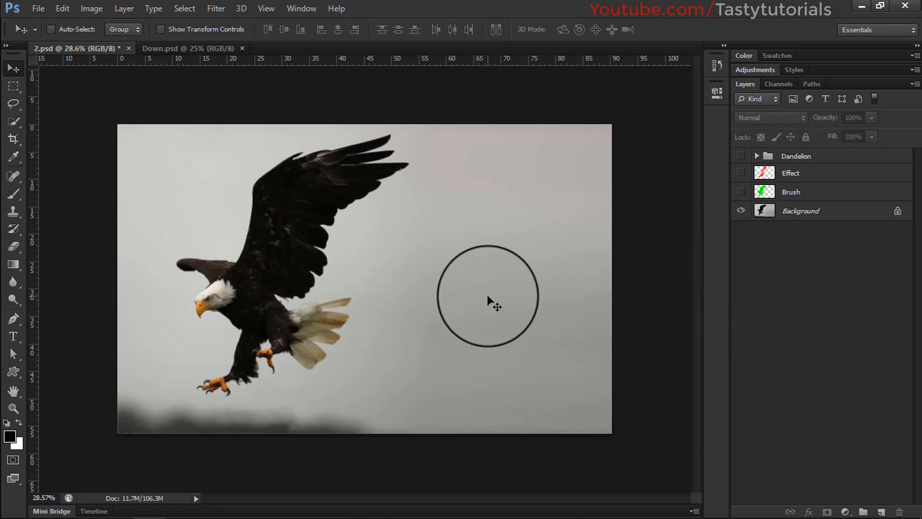
{"action": "left_click", "coordinate": [740, 191]}
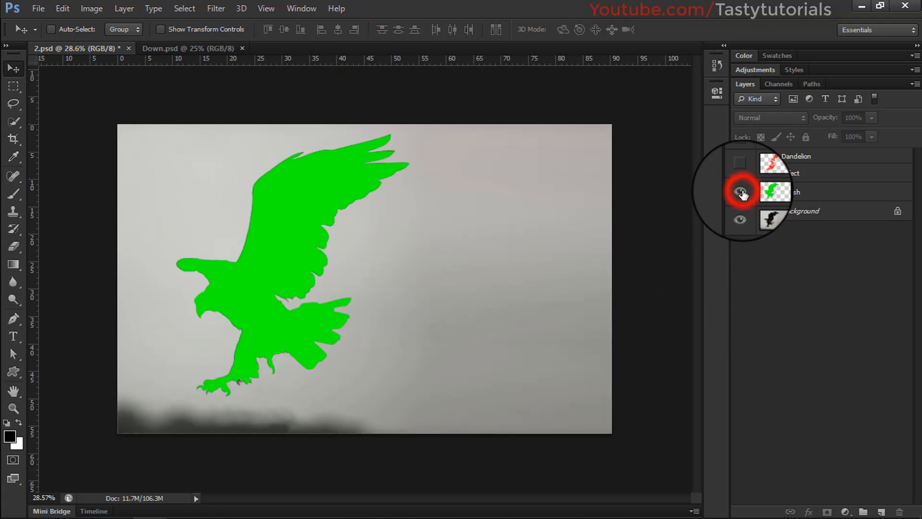
{"action": "left_click", "coordinate": [741, 174]}
{"action": "left_click_drag", "start_coordinate": [742, 192], "coordinate": [742, 175]}
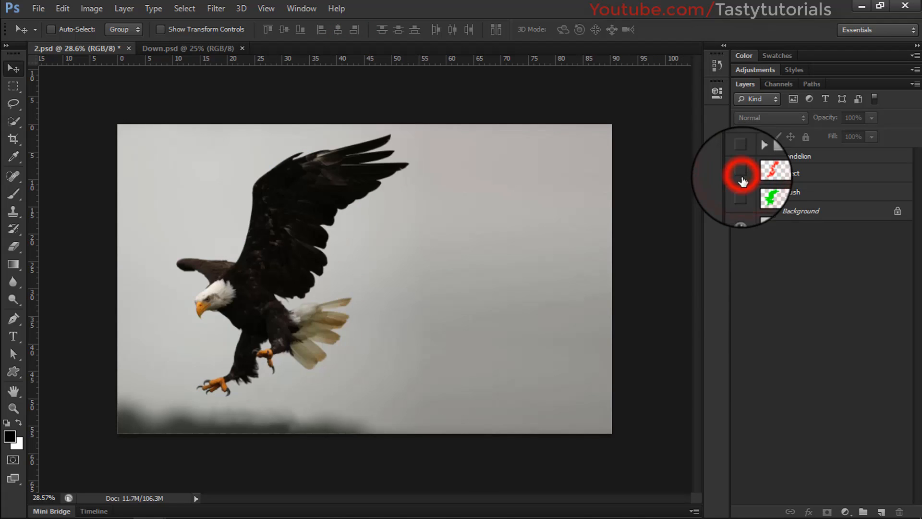
{"action": "left_click", "coordinate": [742, 156]}
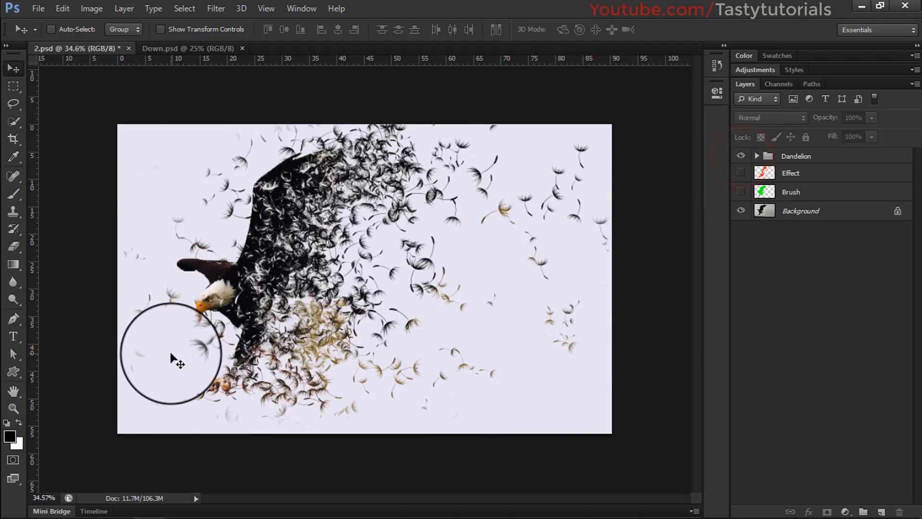
Step: Inspect the eagle's dandelion dispersion up close, and compare it with the painted Effect layer by toggling the Dandelion group's visibility
{"action": "scroll", "coordinate": [183, 337], "scroll_direction": "up", "scroll_amount": 3}
{"action": "scroll", "coordinate": [182, 336], "scroll_direction": "up", "scroll_amount": 1}
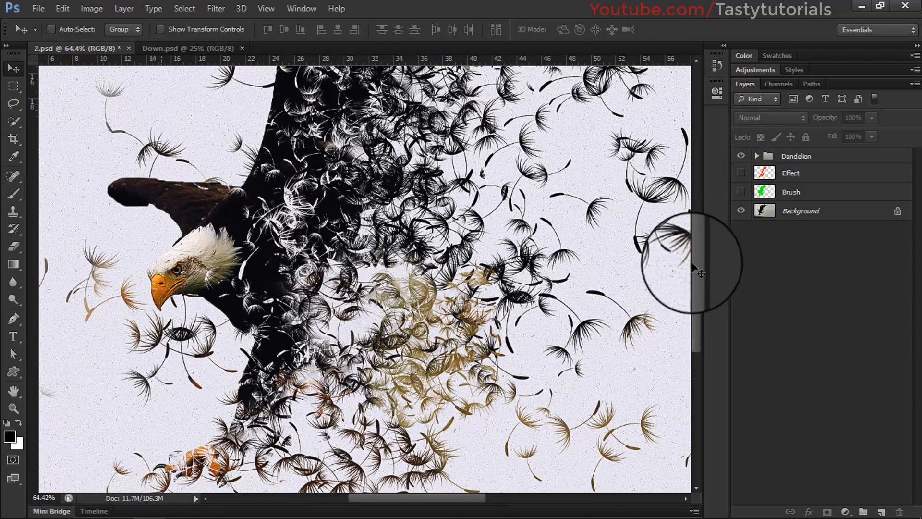
{"action": "mouse_move", "coordinate": [699, 260]}
{"action": "left_mouse_down"}
{"action": "mouse_move", "coordinate": [703, 197]}
{"action": "mouse_move", "coordinate": [701, 264]}
{"action": "left_mouse_up"}
{"action": "scroll", "coordinate": [488, 332], "scroll_direction": "down", "scroll_amount": 4}
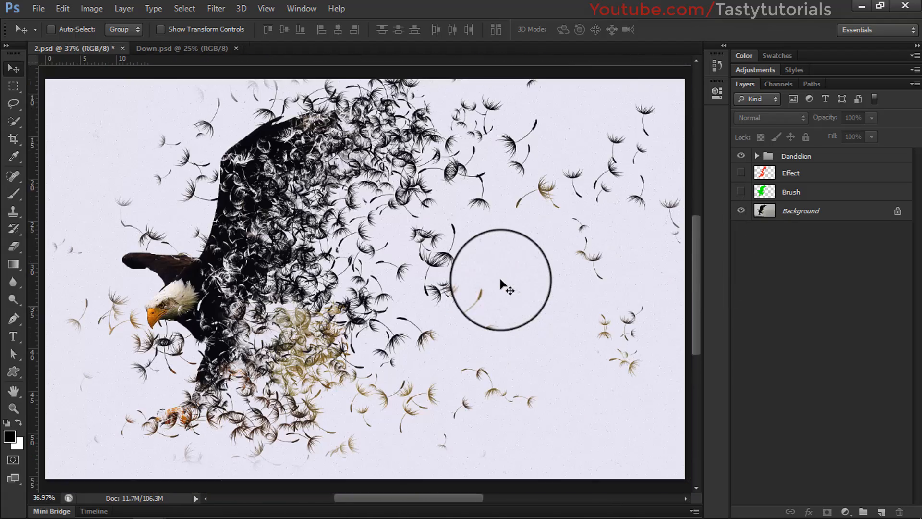
{"action": "scroll", "coordinate": [370, 269], "scroll_direction": "up", "scroll_amount": 1}
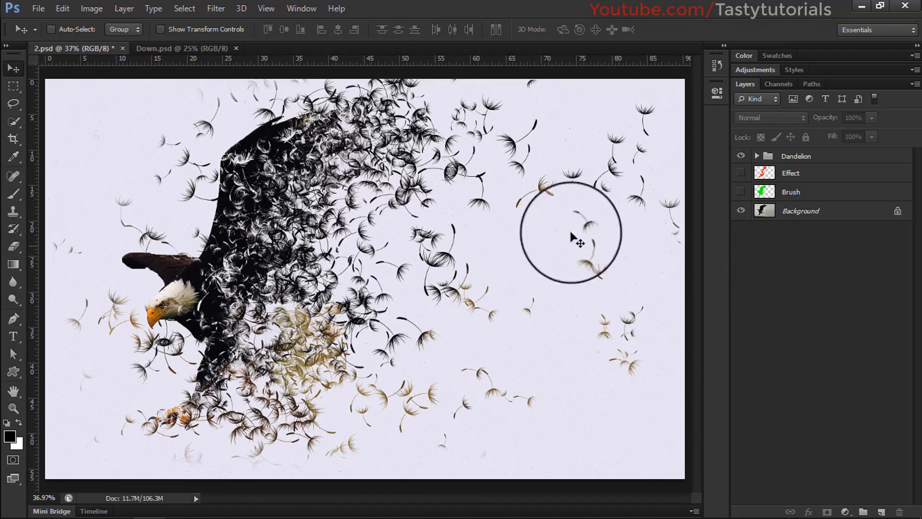
{"action": "left_click", "coordinate": [737, 161]}
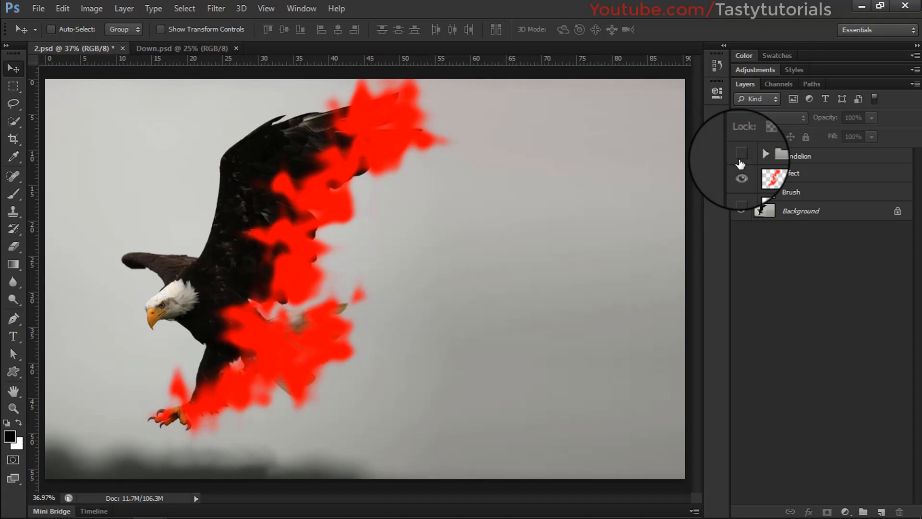
{"action": "left_click", "coordinate": [741, 155]}
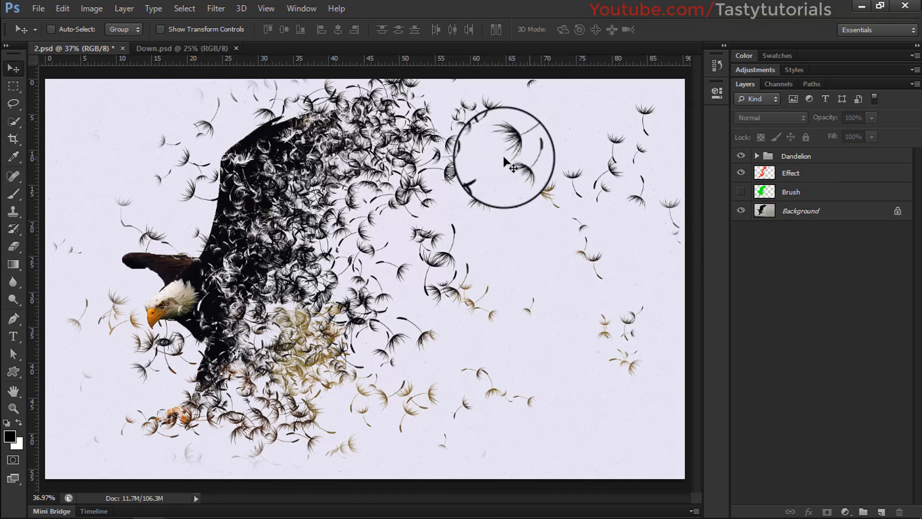
Step: Save 2.psd with the eagle's dandelion dispersion and close the document
{"action": "left_click", "coordinate": [112, 49]}
{"action": "left_click", "coordinate": [38, 8]}
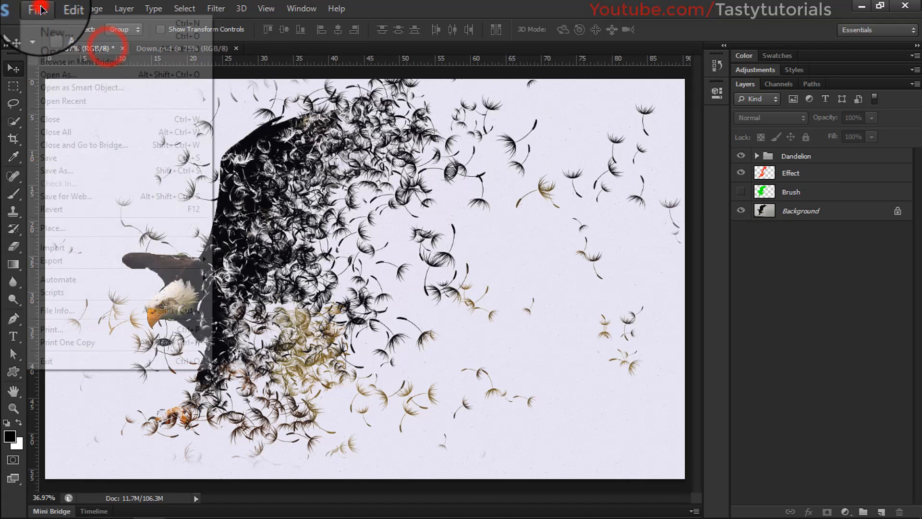
{"action": "left_click", "coordinate": [62, 160]}
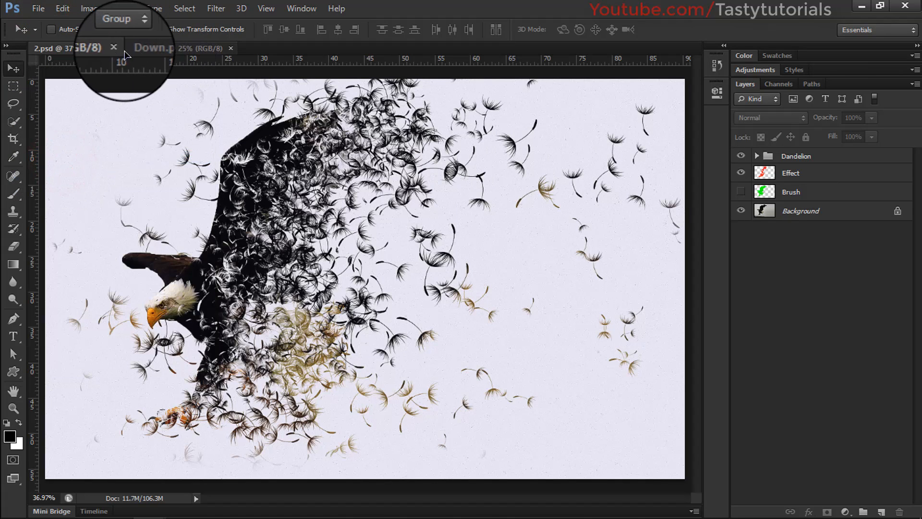
{"action": "left_click", "coordinate": [115, 48]}
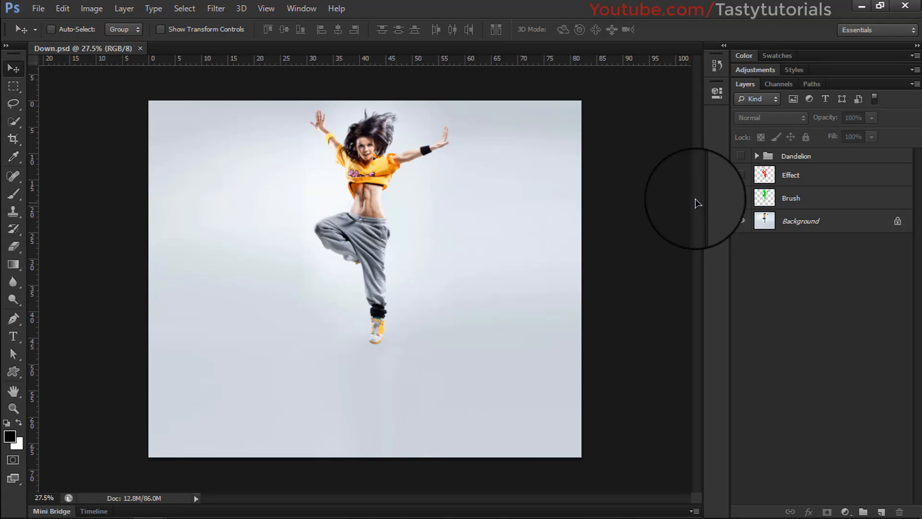
Step: Toggle the Brush and Effect layers on and off over the dancer in Down.psd, and show the Dandelion group
{"action": "left_click", "coordinate": [741, 197]}
{"action": "left_click", "coordinate": [741, 179]}
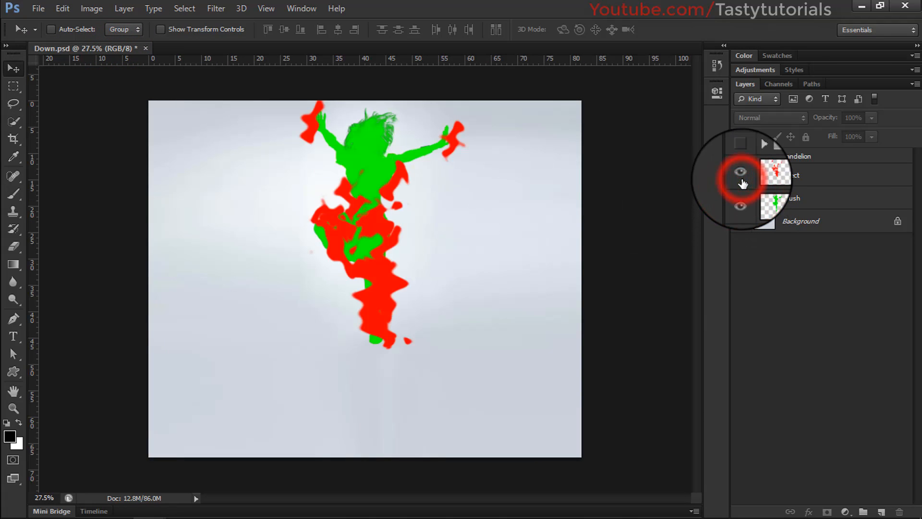
{"action": "left_click", "coordinate": [741, 156]}
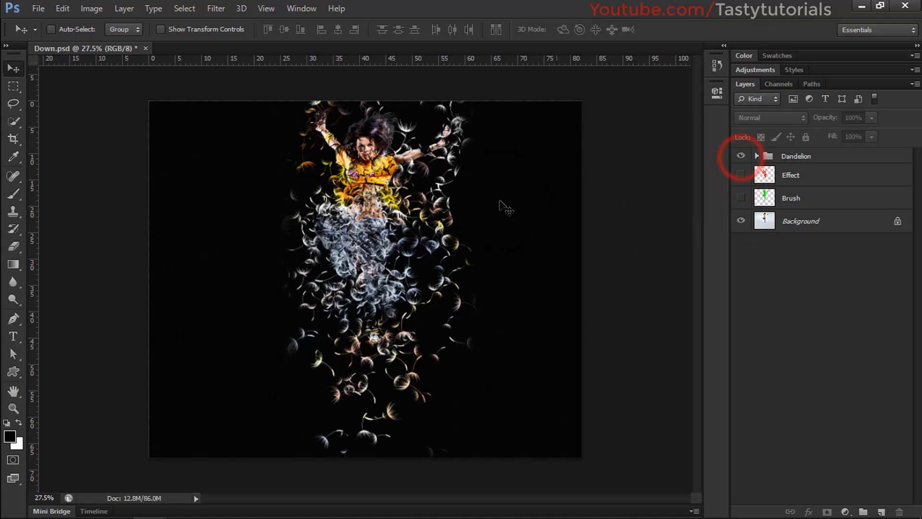
{"action": "left_click_drag", "start_coordinate": [461, 249], "coordinate": [407, 225]}
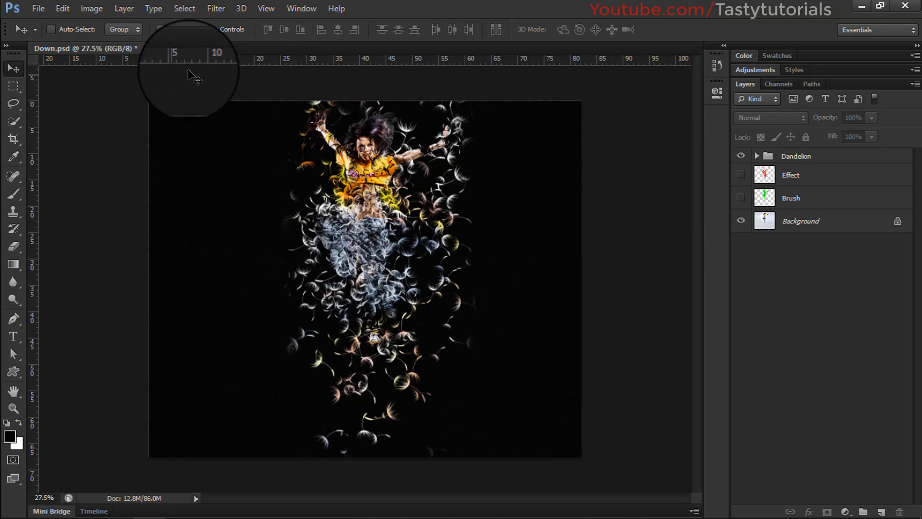
Step: Save Down.psd with the dancer's dandelion result and close the document
{"action": "left_click", "coordinate": [38, 8]}
{"action": "left_click", "coordinate": [47, 158]}
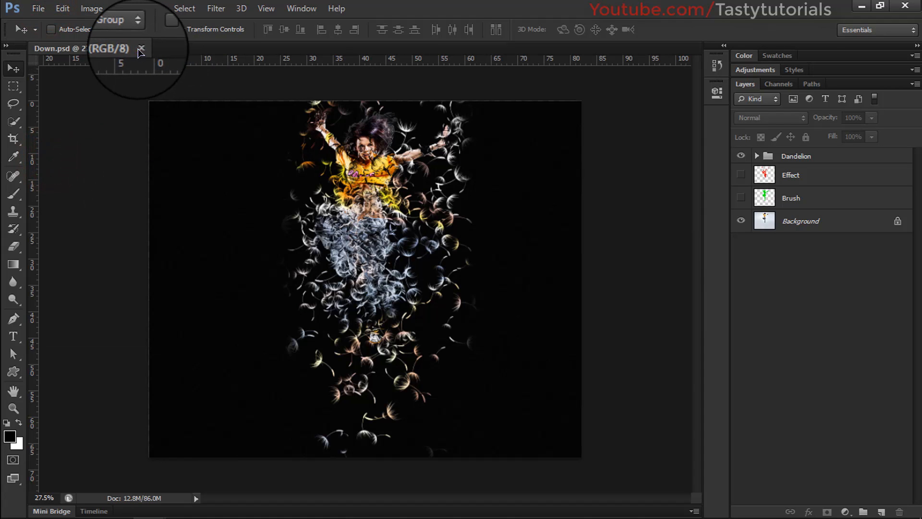
{"action": "left_click", "coordinate": [138, 48]}
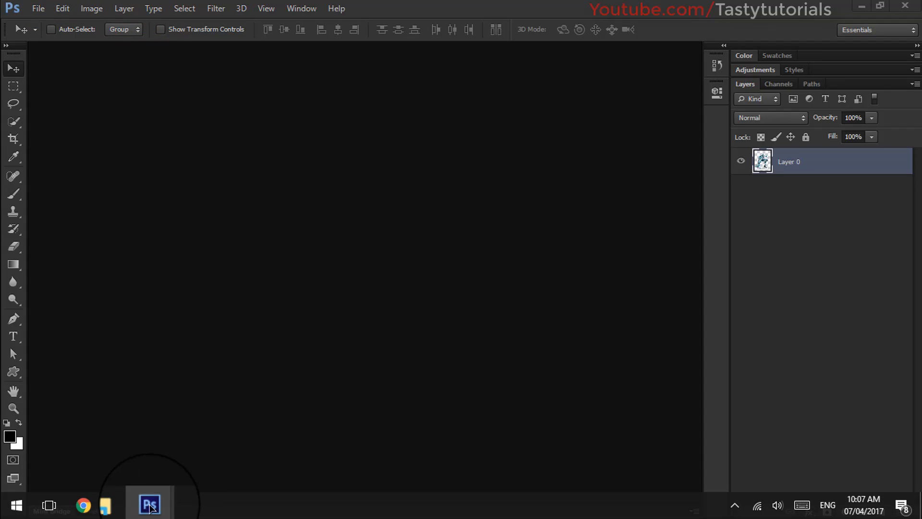
Step: Bring up the floating robot PNG document, dock it in the main workspace and fit the image to the screen
{"action": "left_click", "coordinate": [149, 504]}
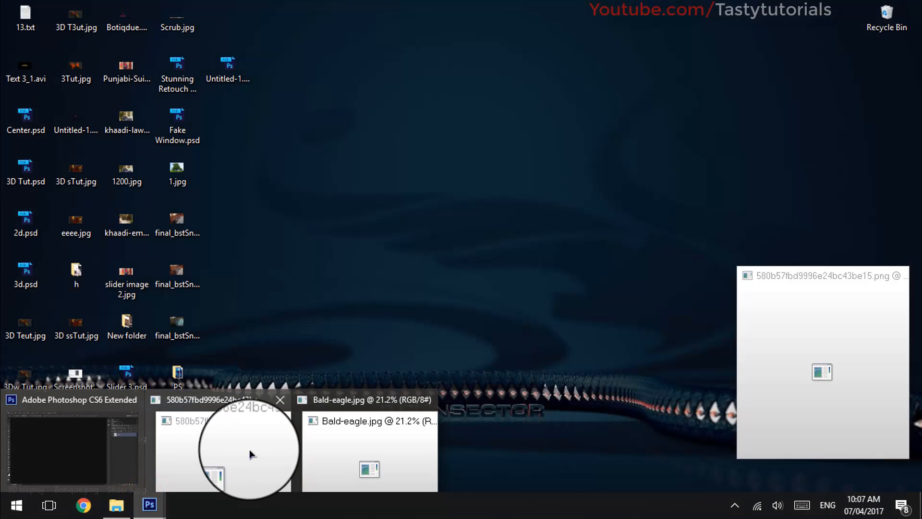
{"action": "mouse_move", "coordinate": [368, 462]}
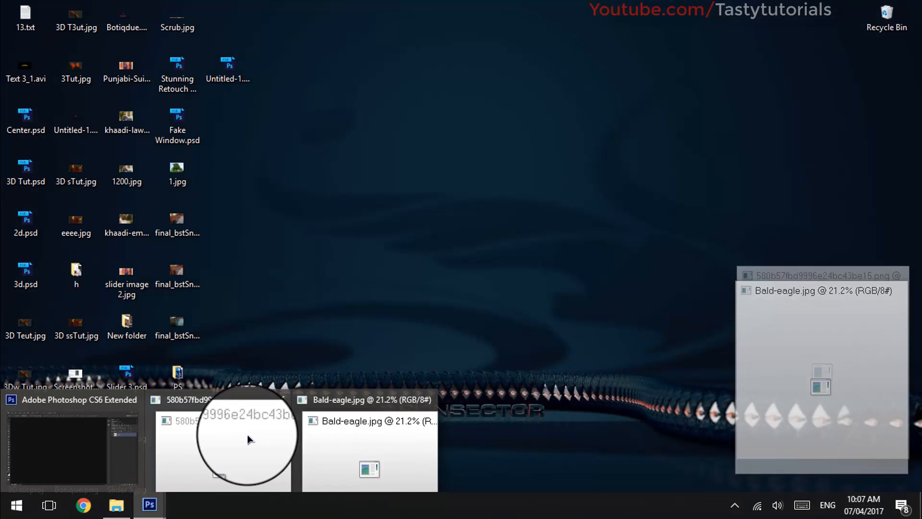
{"action": "left_click", "coordinate": [247, 435]}
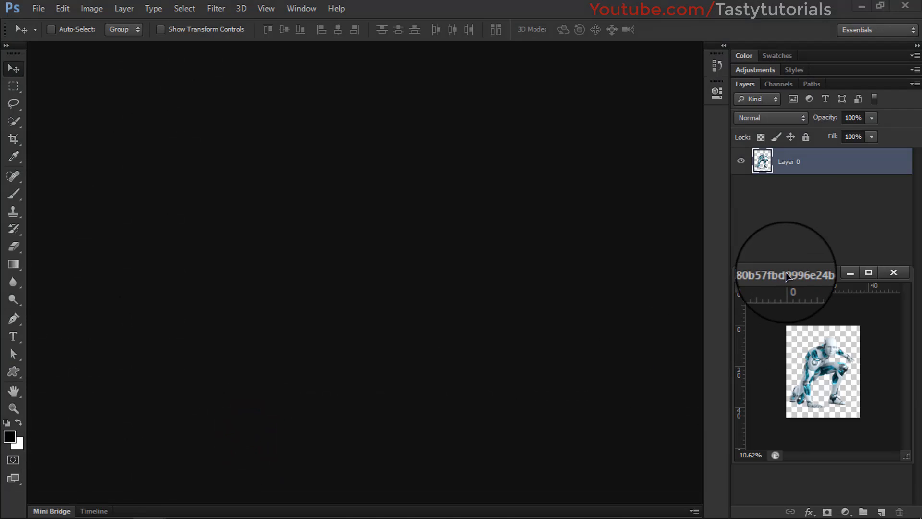
{"action": "left_click_drag", "start_coordinate": [786, 272], "coordinate": [221, 52]}
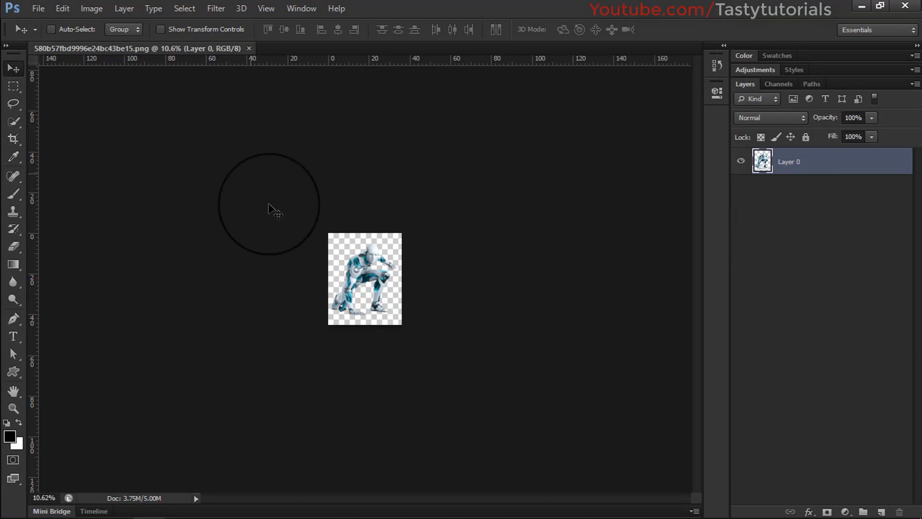
{"action": "key", "text": "ctrl+0"}
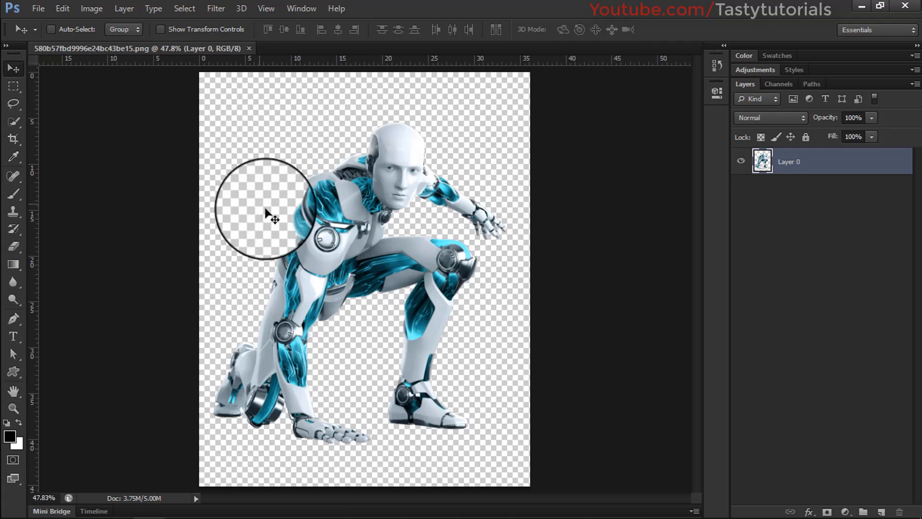
Step: Create a new document named Robo Test, 2560 x 1600 pixels at 72 pixels/inch, with transparent background contents
{"action": "left_click", "coordinate": [39, 8]}
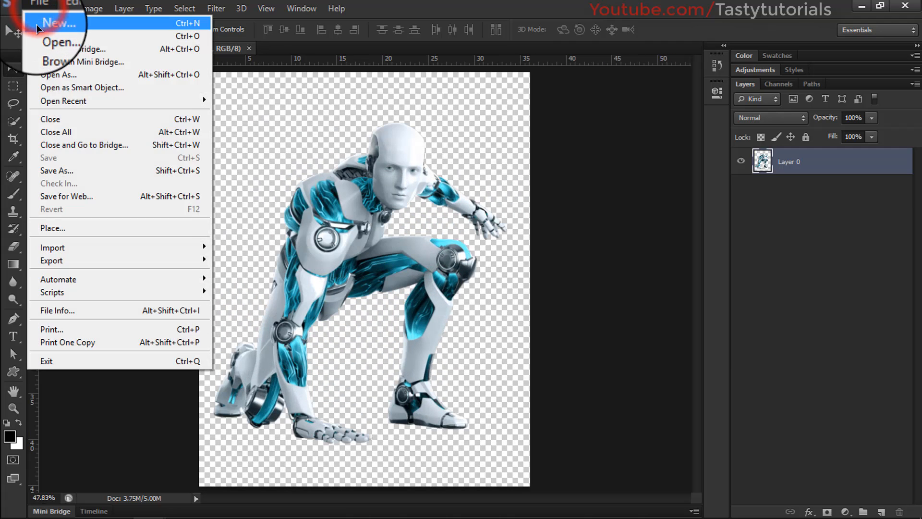
{"action": "left_click", "coordinate": [52, 19]}
{"action": "left_click_drag", "start_coordinate": [325, 67], "coordinate": [360, 61]}
{"action": "double_click", "coordinate": [353, 142]}
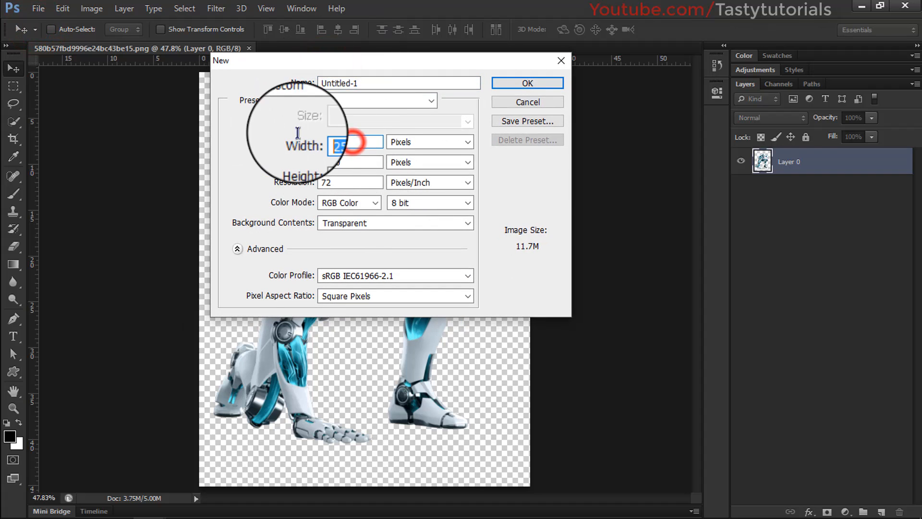
{"action": "double_click", "coordinate": [355, 160]}
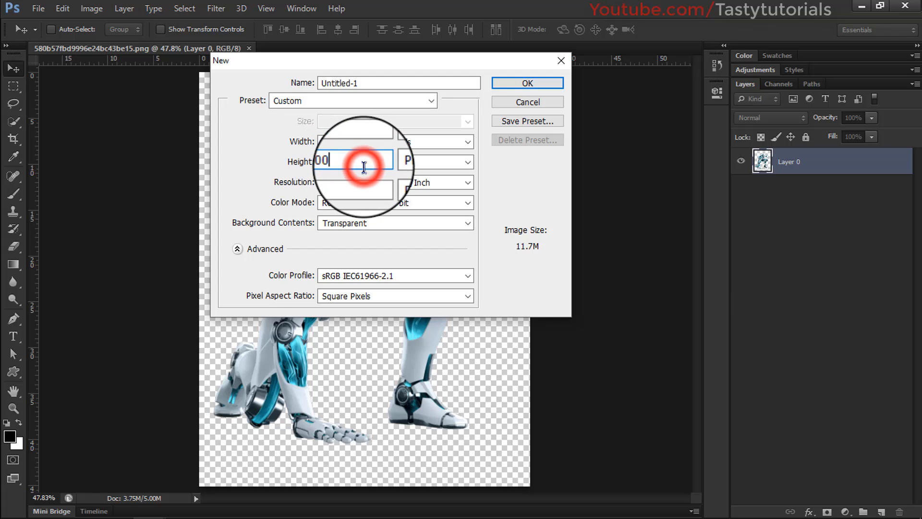
{"action": "double_click", "coordinate": [350, 140]}
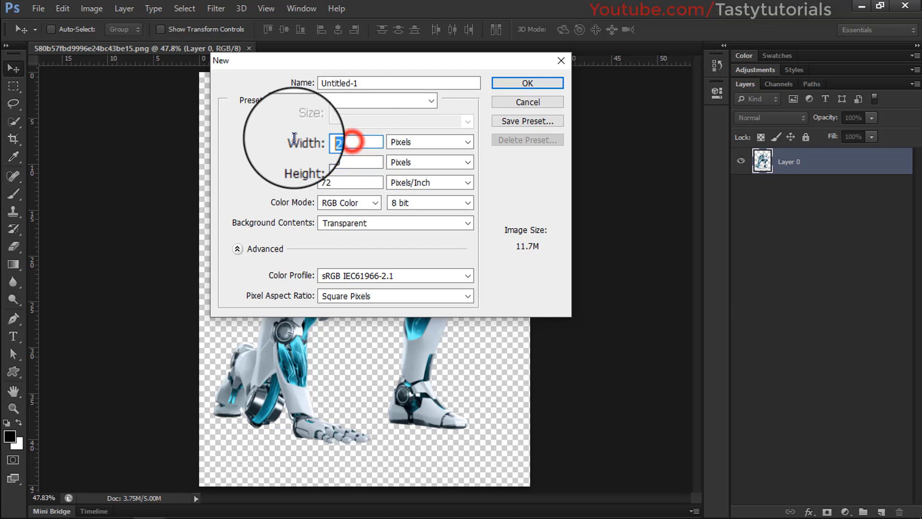
{"action": "double_click", "coordinate": [355, 160]}
{"action": "double_click", "coordinate": [351, 138]}
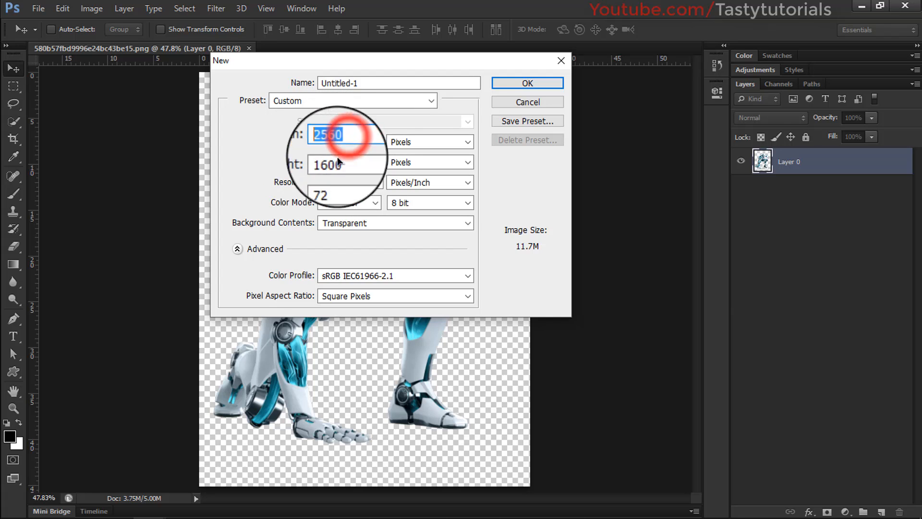
{"action": "double_click", "coordinate": [358, 161]}
{"action": "left_click_drag", "start_coordinate": [354, 144], "coordinate": [307, 146]}
{"action": "left_click", "coordinate": [349, 147]}
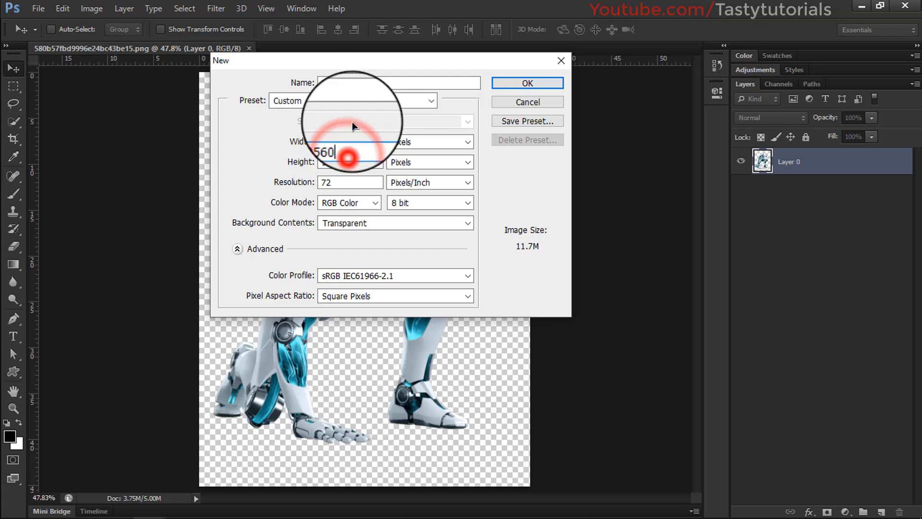
{"action": "left_click", "coordinate": [363, 85]}
{"action": "key", "text": "ctrl+a"}
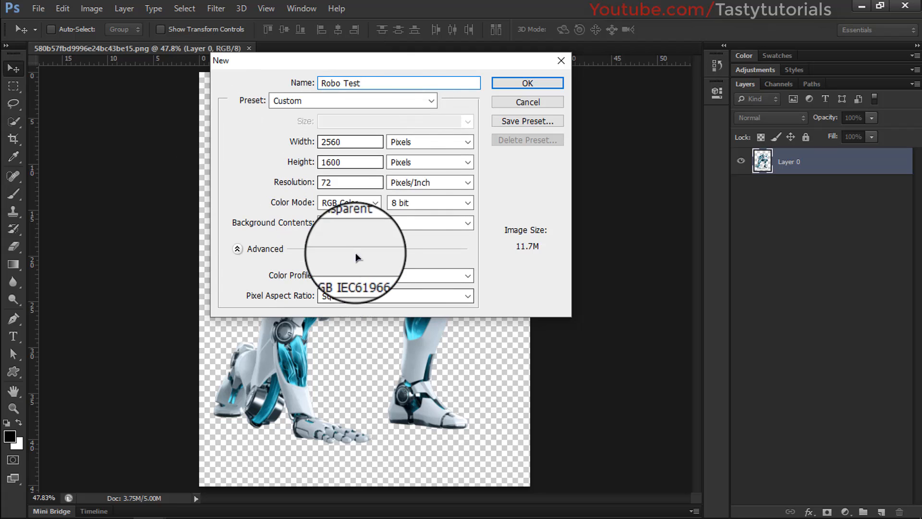
{"action": "left_click", "coordinate": [515, 84]}
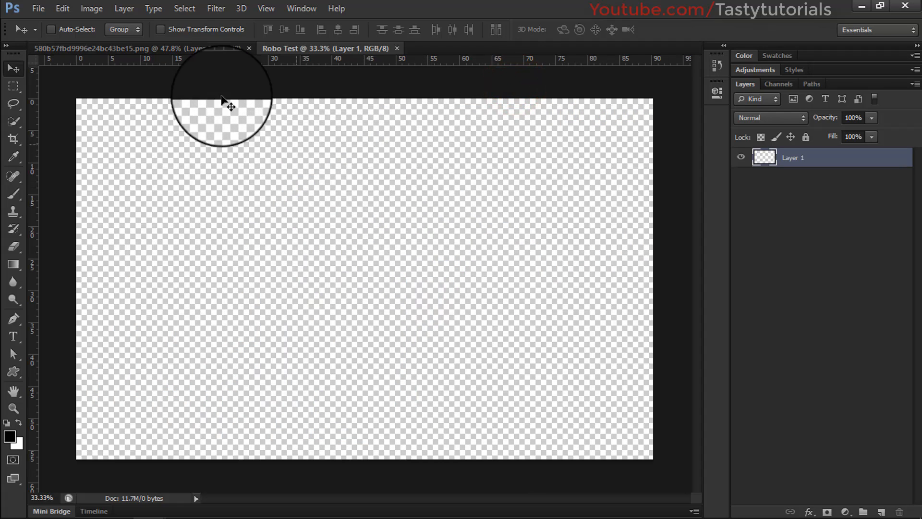
Step: Copy the robot from the PNG into Robo Test and scale it up to about 136%
{"action": "left_click", "coordinate": [196, 50]}
{"action": "left_click_drag", "start_coordinate": [346, 196], "coordinate": [357, 265]}
{"action": "key", "text": "ctrl+t"}
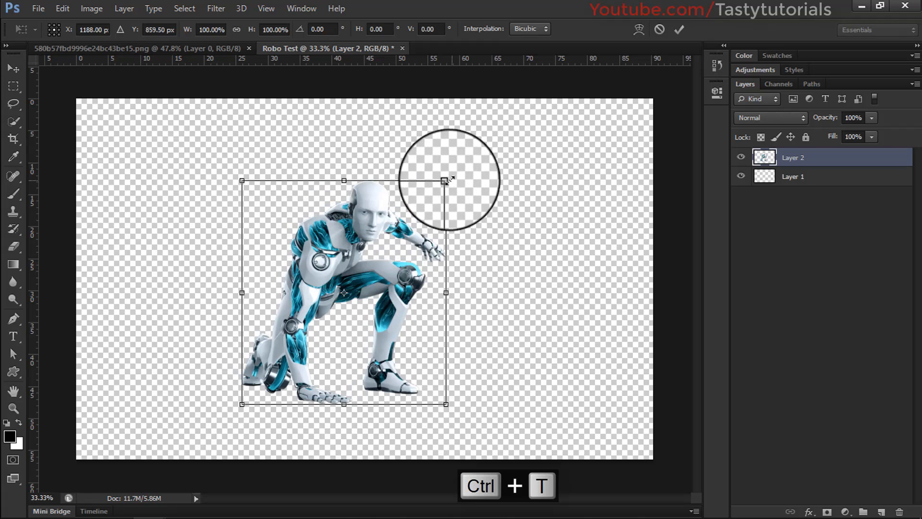
{"action": "left_click_drag", "start_coordinate": [447, 179], "coordinate": [493, 147]}
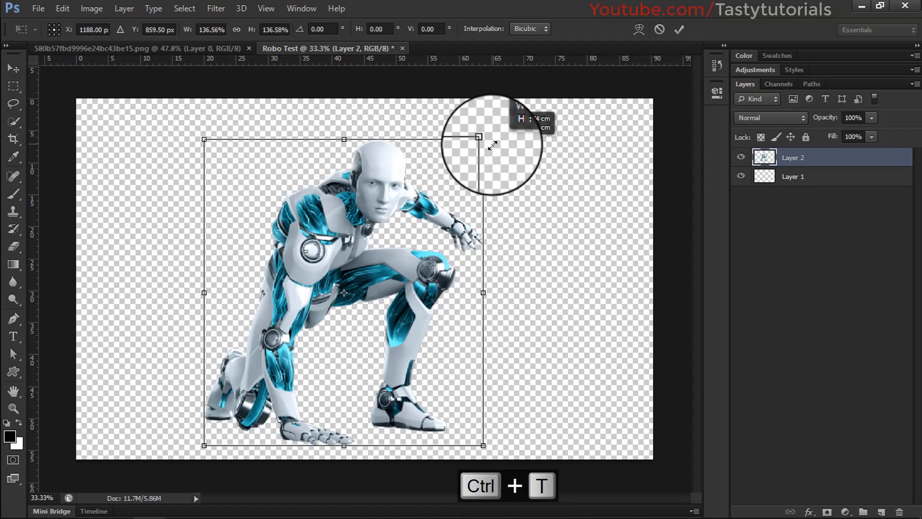
{"action": "left_click_drag", "start_coordinate": [418, 235], "coordinate": [418, 218]}
Step: Flip the robot horizontally, place it in the left half of the canvas, and apply the transform
{"action": "right_click", "coordinate": [419, 218]}
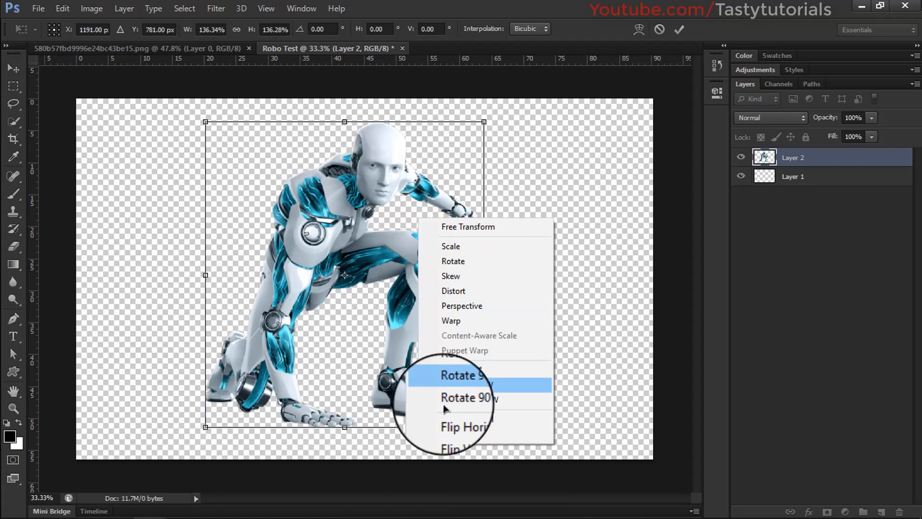
{"action": "left_click", "coordinate": [440, 419]}
{"action": "left_click_drag", "start_coordinate": [423, 265], "coordinate": [318, 268]}
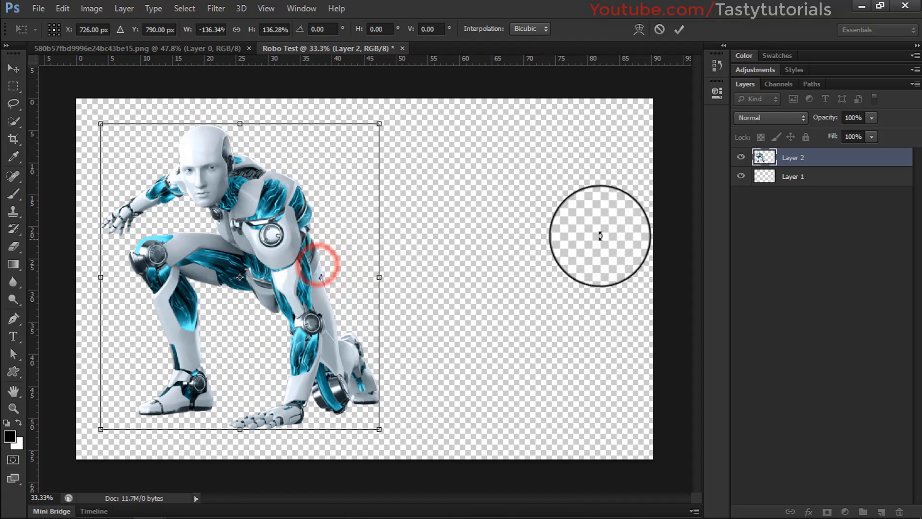
{"action": "left_click", "coordinate": [680, 31]}
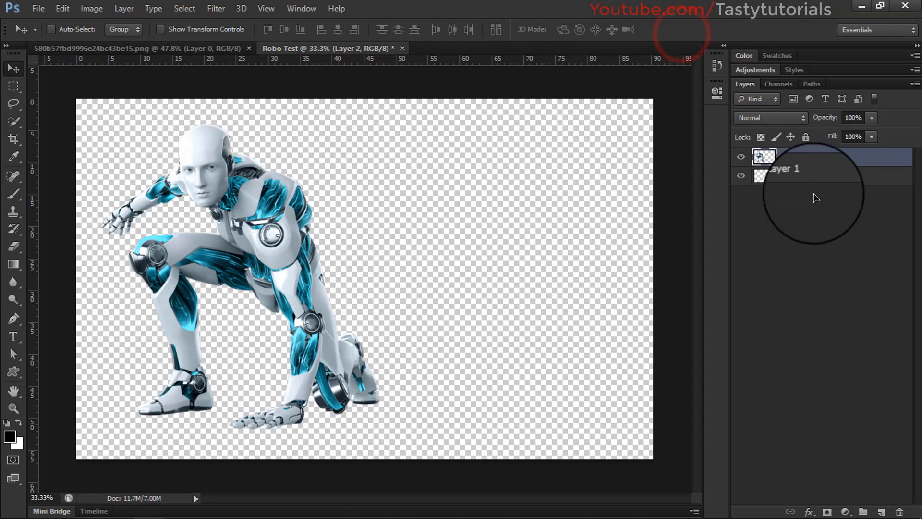
Step: Add a light grey Solid Color fill layer beneath the robot in place of the empty Layer 1
{"action": "left_click", "coordinate": [812, 176]}
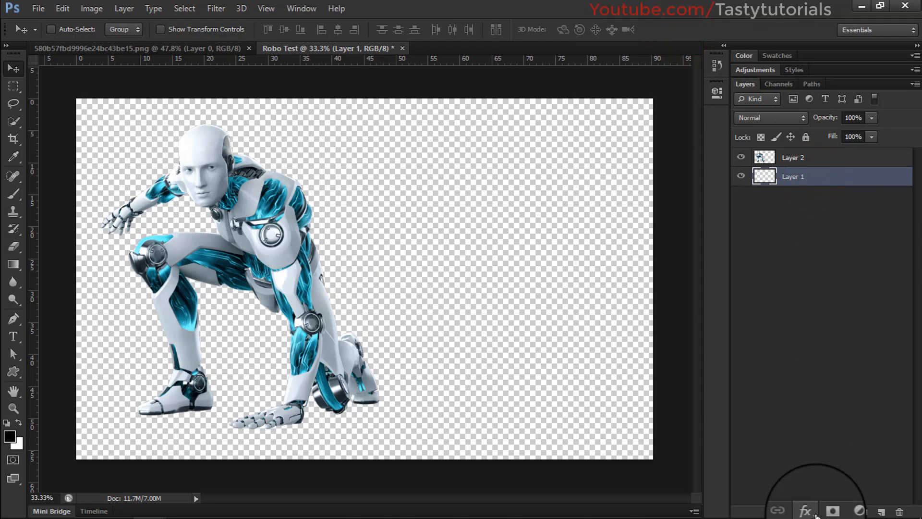
{"action": "left_click", "coordinate": [838, 513]}
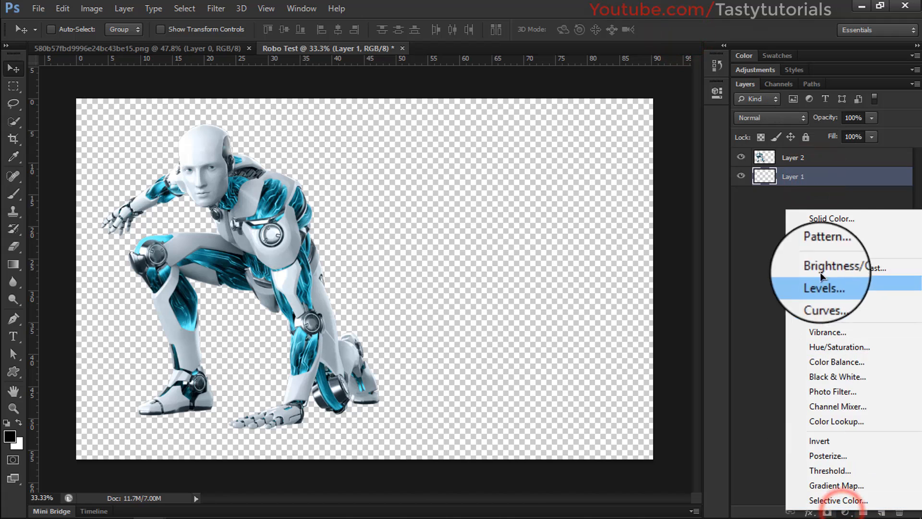
{"action": "left_click", "coordinate": [826, 220]}
{"action": "mouse_move", "coordinate": [519, 140]}
{"action": "left_mouse_down"}
{"action": "mouse_move", "coordinate": [473, 120]}
{"action": "mouse_move", "coordinate": [473, 109]}
{"action": "left_mouse_up"}
{"action": "left_click", "coordinate": [790, 63]}
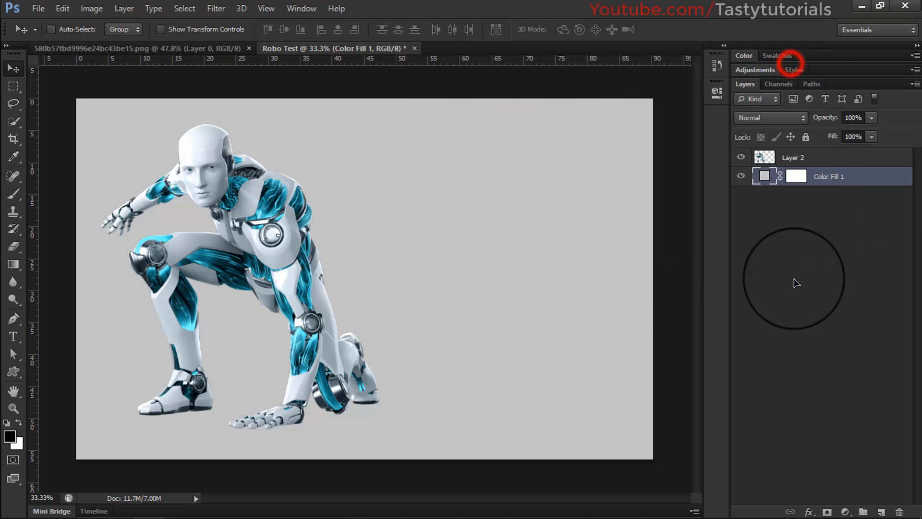
Step: Fill the robot's silhouette with green (R 0, G 255, B 0) on a new layer above it, and deselect
{"action": "left_click", "coordinate": [805, 219]}
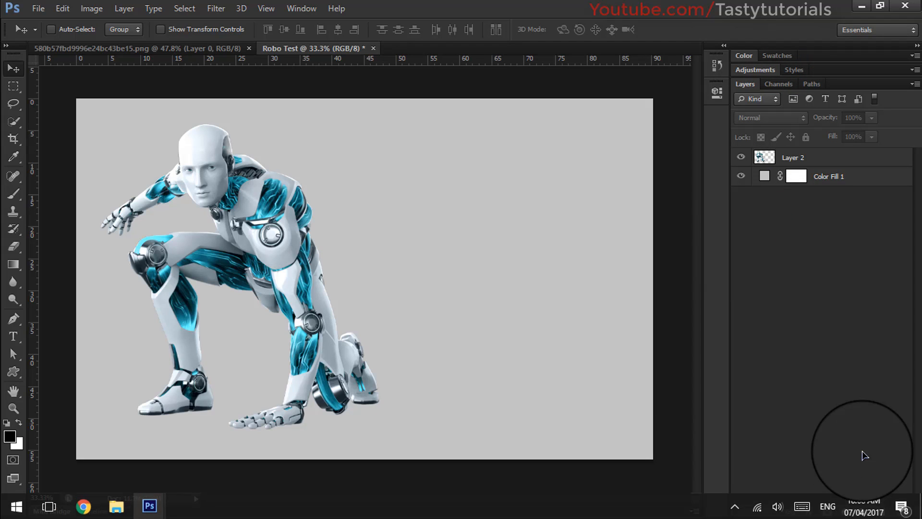
{"action": "left_click", "coordinate": [882, 512]}
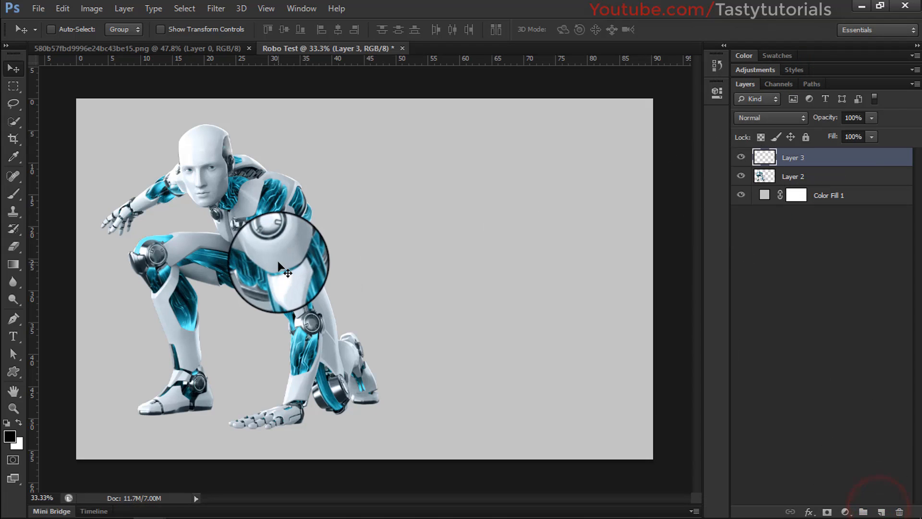
{"action": "left_click", "coordinate": [763, 180], "text": "ctrl"}
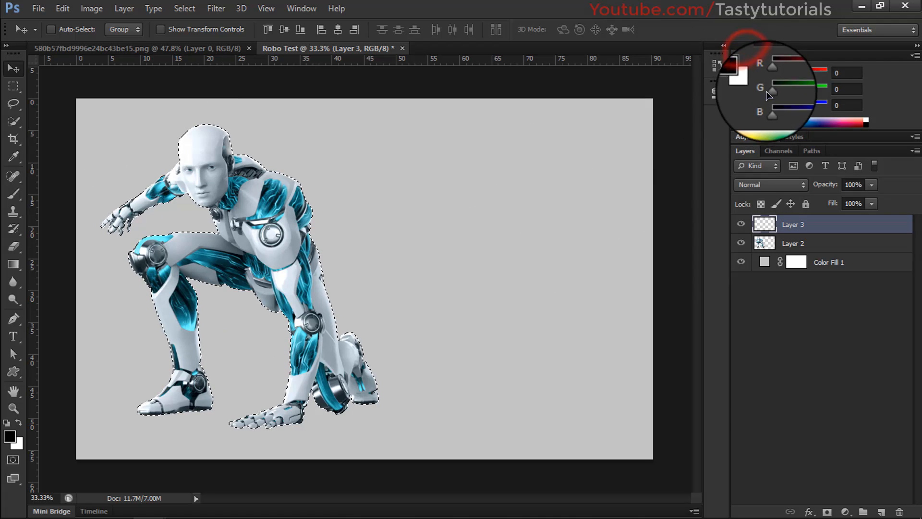
{"action": "left_click_drag", "start_coordinate": [771, 89], "coordinate": [827, 89]}
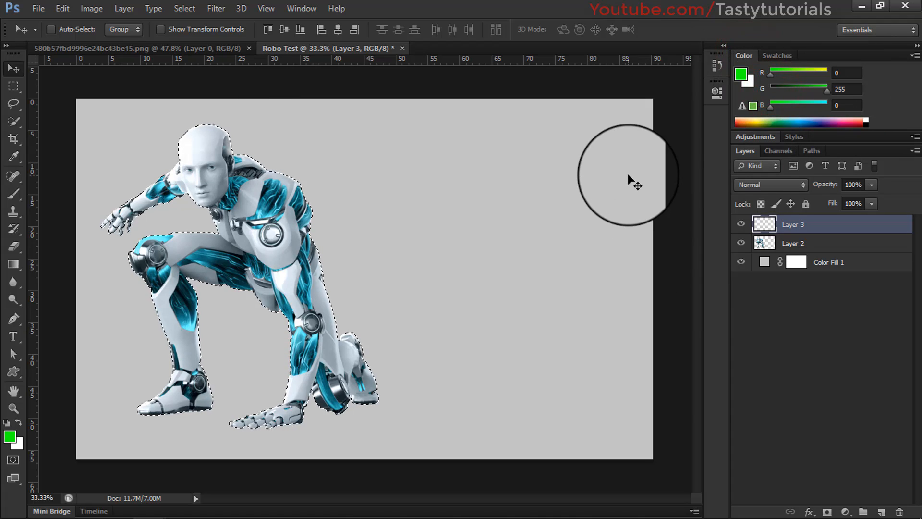
{"action": "key", "text": "alt+BackSpace"}
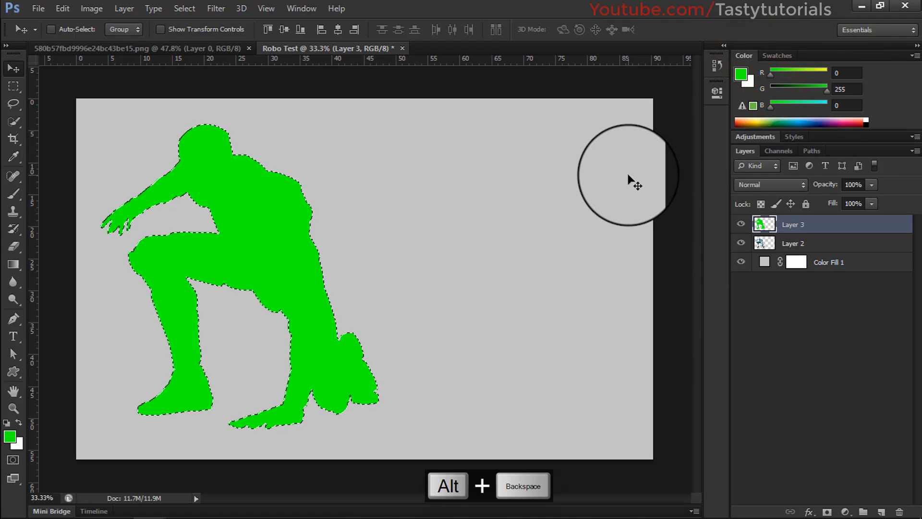
{"action": "key", "text": "ctrl+d"}
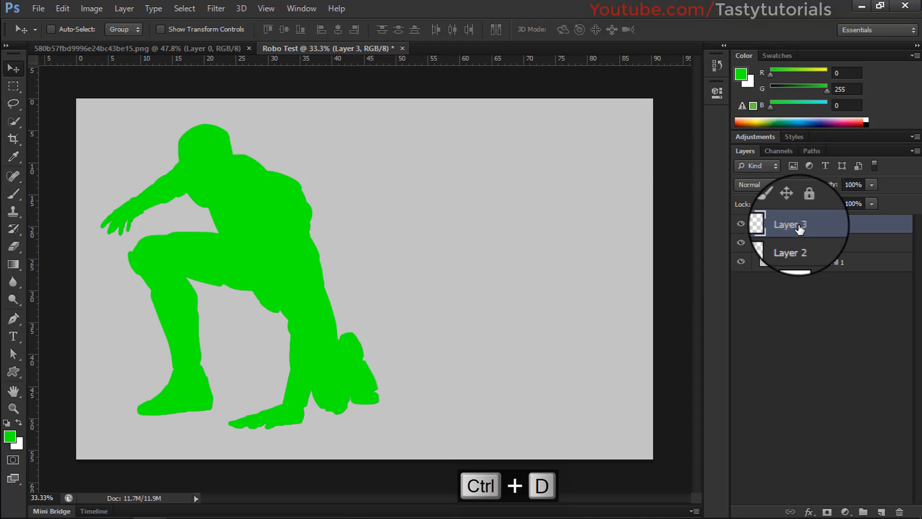
Step: Add a new layer above the green silhouette, naming the silhouette layer Brush and the new layer Effect
{"action": "left_click", "coordinate": [882, 509]}
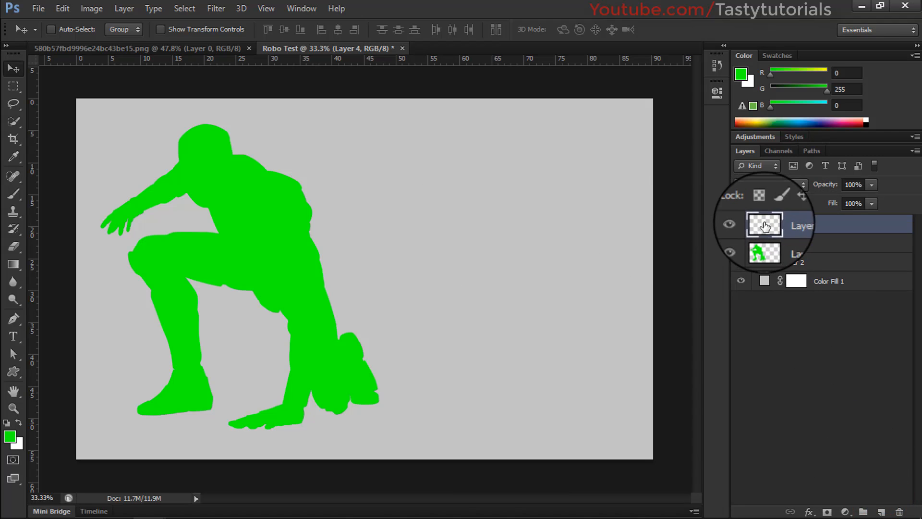
{"action": "left_click", "coordinate": [764, 242]}
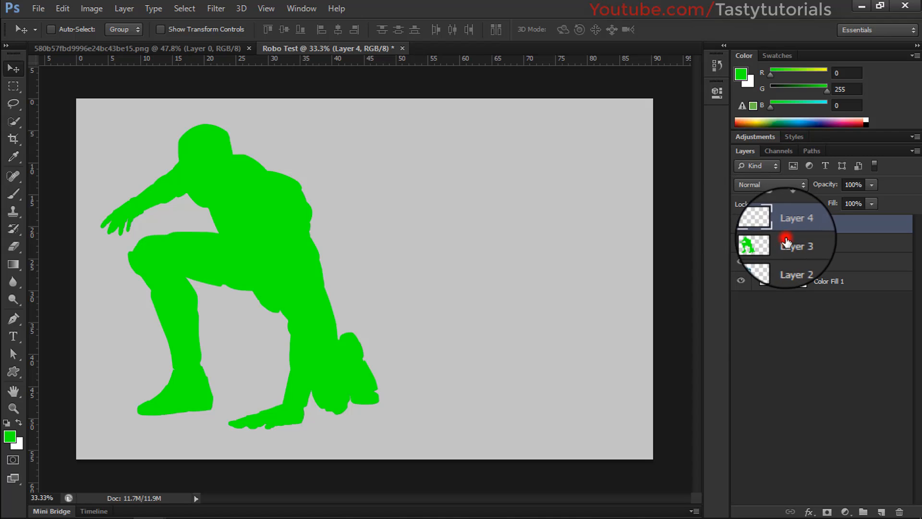
{"action": "left_click", "coordinate": [741, 222]}
{"action": "left_click", "coordinate": [742, 243]}
{"action": "left_click", "coordinate": [741, 243]}
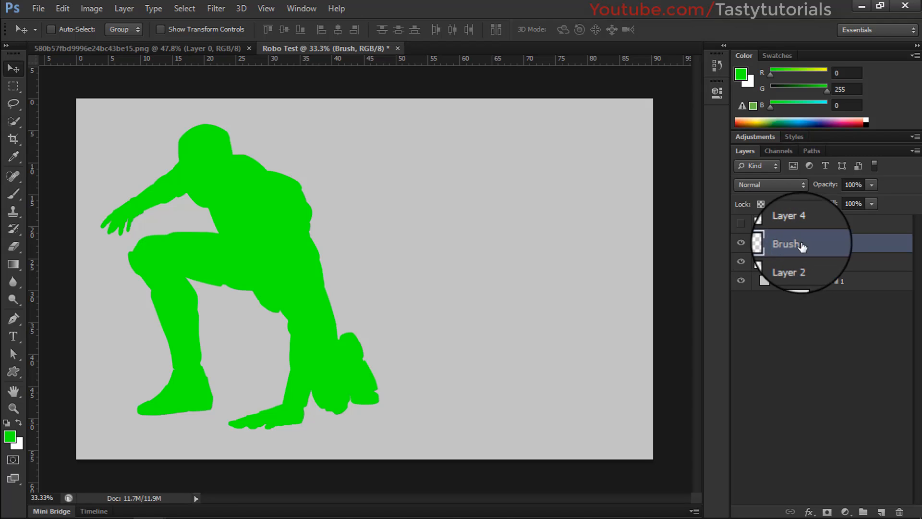
{"action": "left_click", "coordinate": [768, 224]}
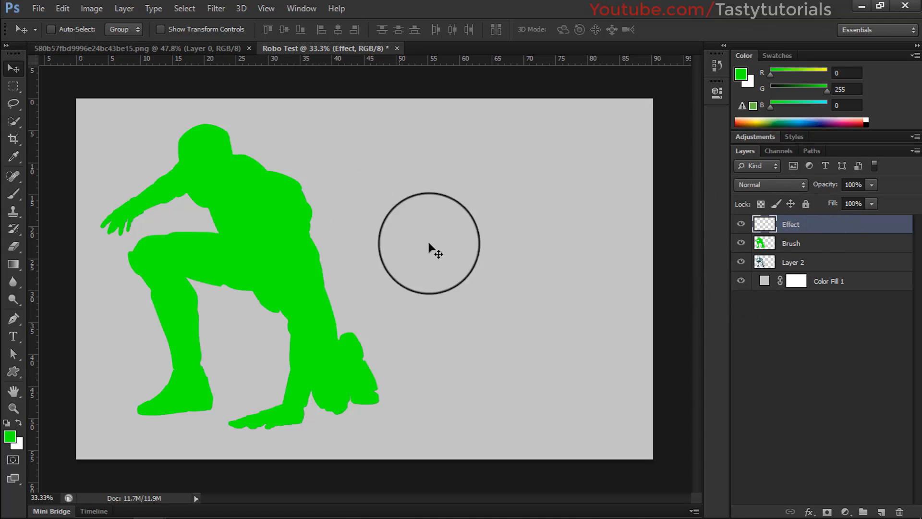
Step: Hide the Brush layer and set the Brush tool's foreground color to red (R 255, G 0, B 0)
{"action": "left_click", "coordinate": [746, 242]}
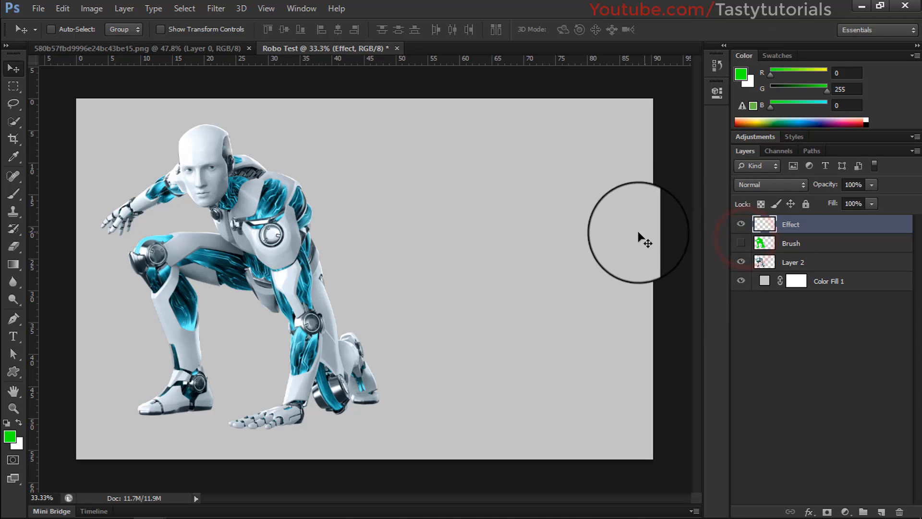
{"action": "key", "text": "b"}
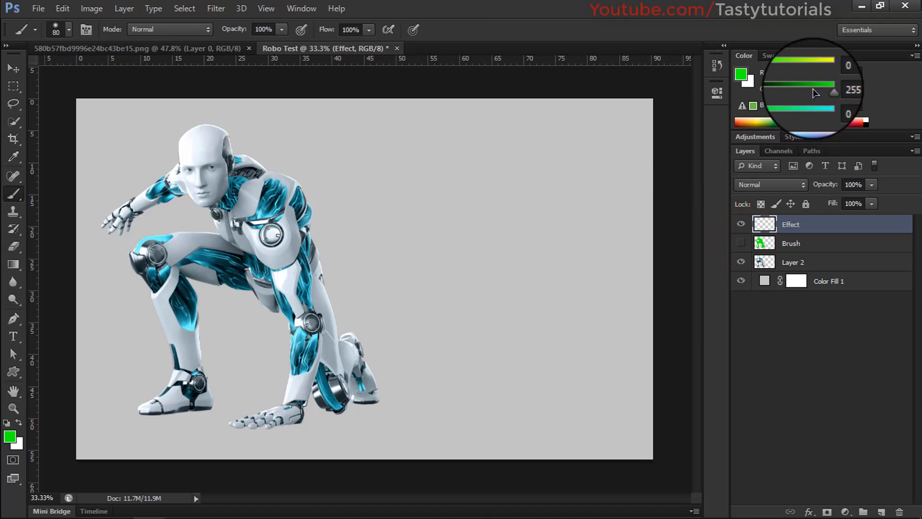
{"action": "left_click_drag", "start_coordinate": [814, 91], "coordinate": [833, 75]}
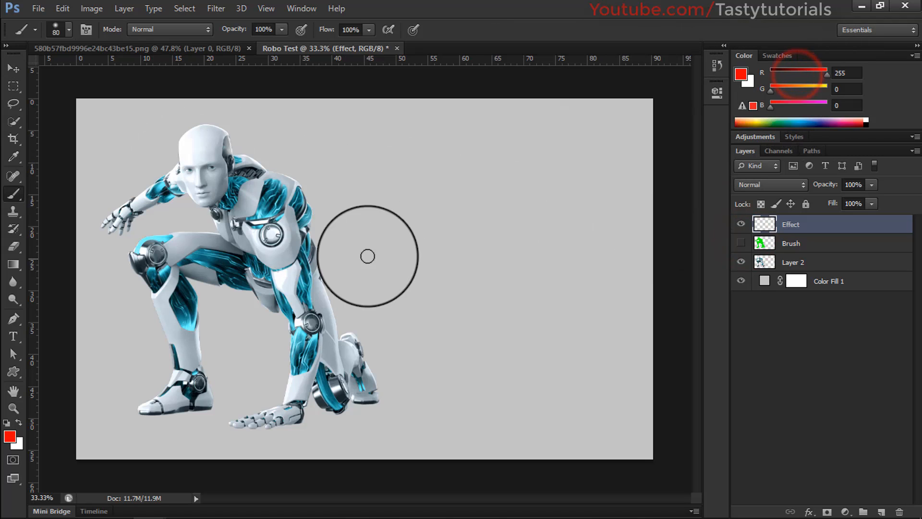
Step: Paint red strokes on the Effect layer over the back of the robot's head, shoulders, chest disc, arm, legs and feet
{"action": "scroll", "coordinate": [223, 321], "scroll_direction": "up", "scroll_amount": 2}
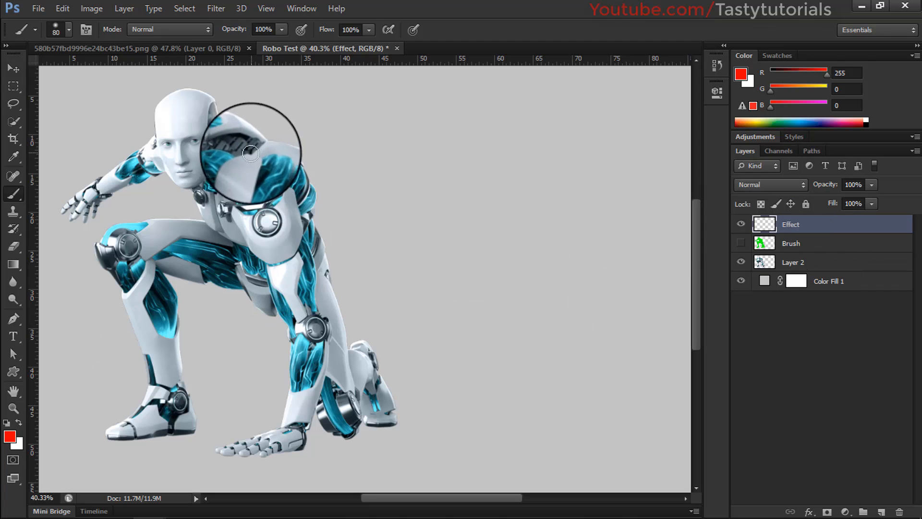
{"action": "mouse_move", "coordinate": [238, 155]}
{"action": "left_mouse_down"}
{"action": "mouse_move", "coordinate": [218, 170]}
{"action": "mouse_move", "coordinate": [262, 188]}
{"action": "mouse_move", "coordinate": [274, 183]}
{"action": "mouse_move", "coordinate": [271, 160]}
{"action": "mouse_move", "coordinate": [296, 178]}
{"action": "mouse_move", "coordinate": [306, 216]}
{"action": "left_mouse_up"}
{"action": "mouse_move", "coordinate": [301, 263]}
{"action": "left_mouse_down"}
{"action": "mouse_move", "coordinate": [316, 358]}
{"action": "mouse_move", "coordinate": [307, 350]}
{"action": "mouse_move", "coordinate": [320, 328]}
{"action": "mouse_move", "coordinate": [317, 259]}
{"action": "mouse_move", "coordinate": [334, 338]}
{"action": "mouse_move", "coordinate": [324, 279]}
{"action": "mouse_move", "coordinate": [348, 398]}
{"action": "mouse_move", "coordinate": [338, 414]}
{"action": "mouse_move", "coordinate": [348, 423]}
{"action": "mouse_move", "coordinate": [373, 362]}
{"action": "mouse_move", "coordinate": [392, 427]}
{"action": "left_mouse_up"}
{"action": "mouse_move", "coordinate": [172, 368]}
{"action": "left_mouse_down"}
{"action": "mouse_move", "coordinate": [175, 406]}
{"action": "mouse_move", "coordinate": [194, 384]}
{"action": "mouse_move", "coordinate": [184, 426]}
{"action": "mouse_move", "coordinate": [177, 414]}
{"action": "left_mouse_up"}
{"action": "key", "text": "ctrl+alt+z"}
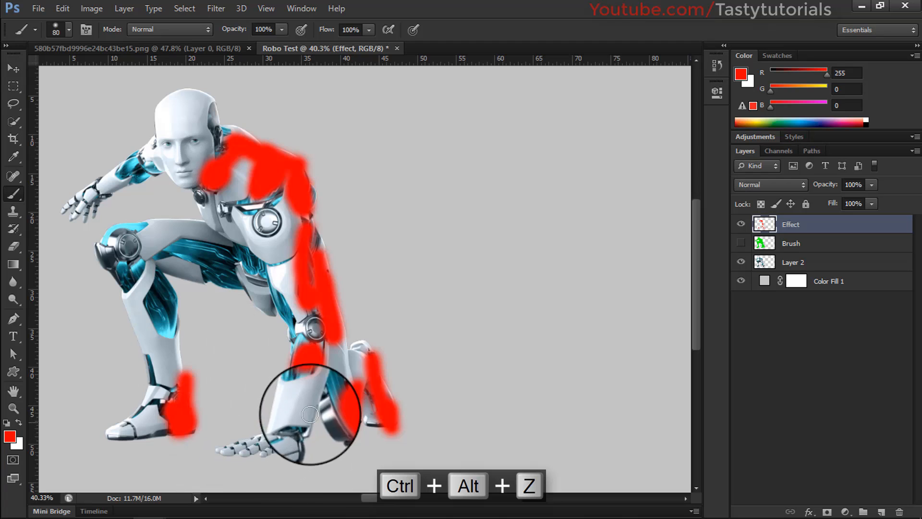
{"action": "mouse_move", "coordinate": [319, 393]}
{"action": "left_mouse_down"}
{"action": "mouse_move", "coordinate": [308, 432]}
{"action": "mouse_move", "coordinate": [314, 400]}
{"action": "left_mouse_up"}
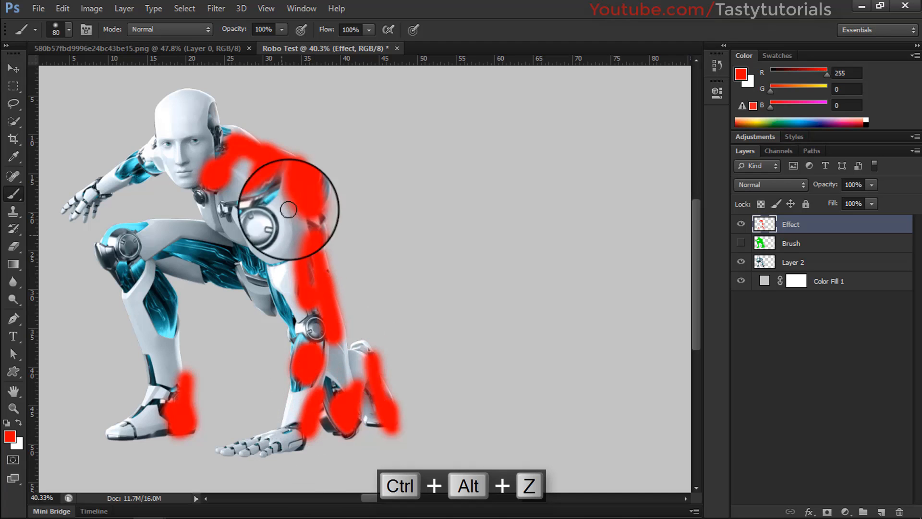
{"action": "left_click_drag", "start_coordinate": [268, 217], "coordinate": [271, 223]}
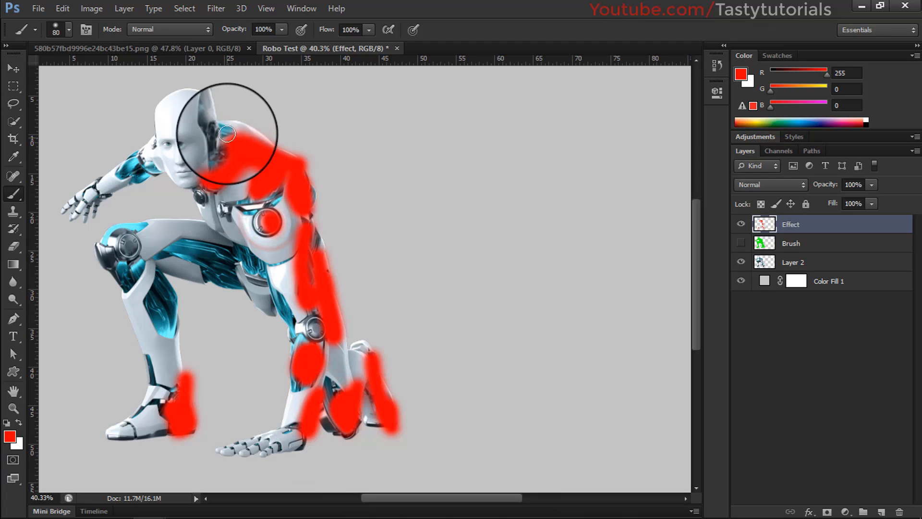
{"action": "left_click_drag", "start_coordinate": [214, 105], "coordinate": [214, 124]}
{"action": "scroll", "coordinate": [226, 206], "scroll_direction": "down", "scroll_amount": 1}
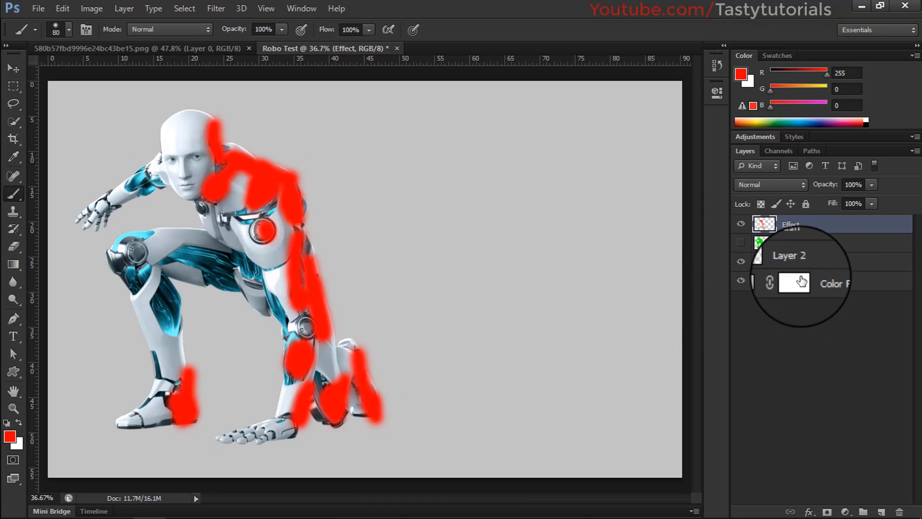
Step: Hide the Effect layer and merge Layer 2 with Color Fill 1 into a single layer
{"action": "left_click", "coordinate": [741, 224]}
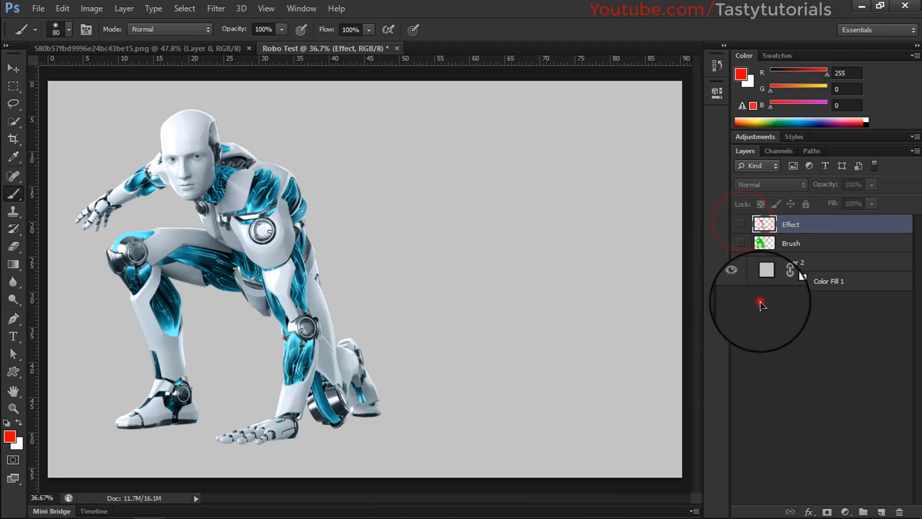
{"action": "left_click", "coordinate": [740, 262]}
{"action": "left_click", "coordinate": [741, 262]}
{"action": "left_click", "coordinate": [741, 280]}
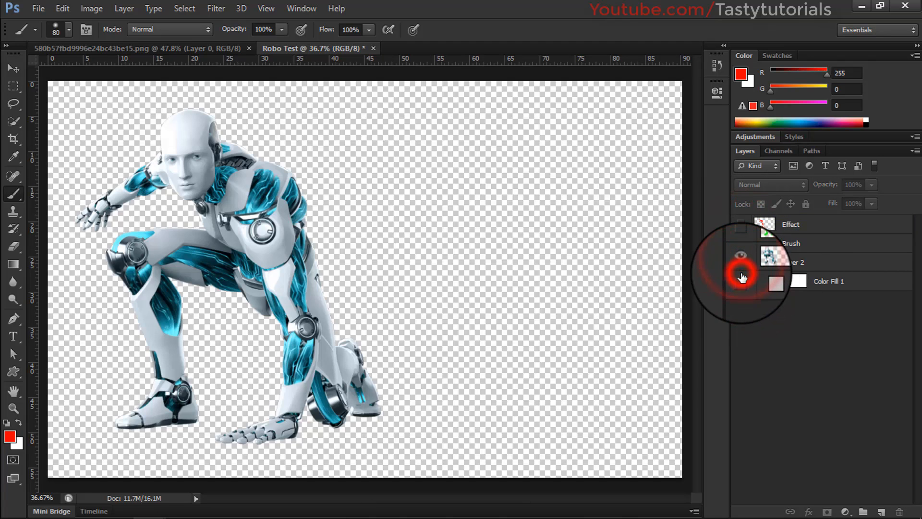
{"action": "left_click", "coordinate": [741, 280]}
{"action": "left_click", "coordinate": [849, 282]}
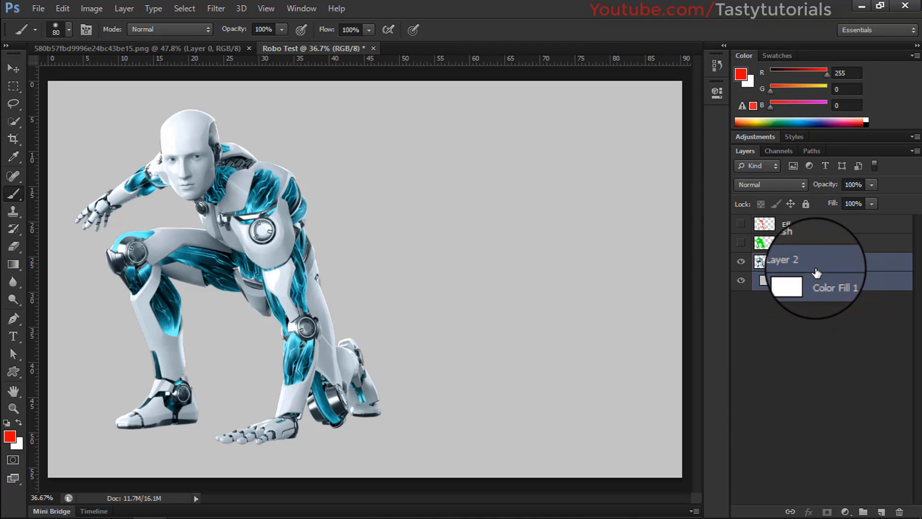
{"action": "key", "text": "ctrl+e"}
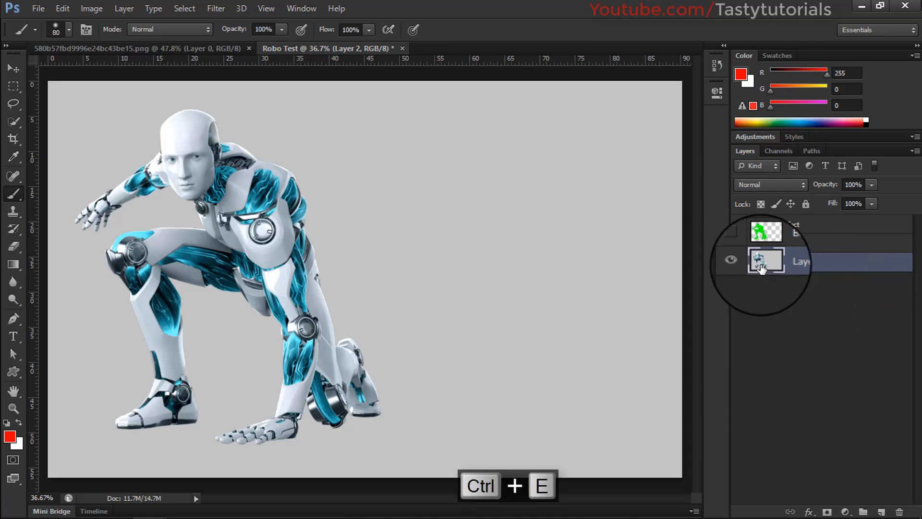
{"action": "left_click", "coordinate": [743, 262]}
{"action": "left_click", "coordinate": [744, 262]}
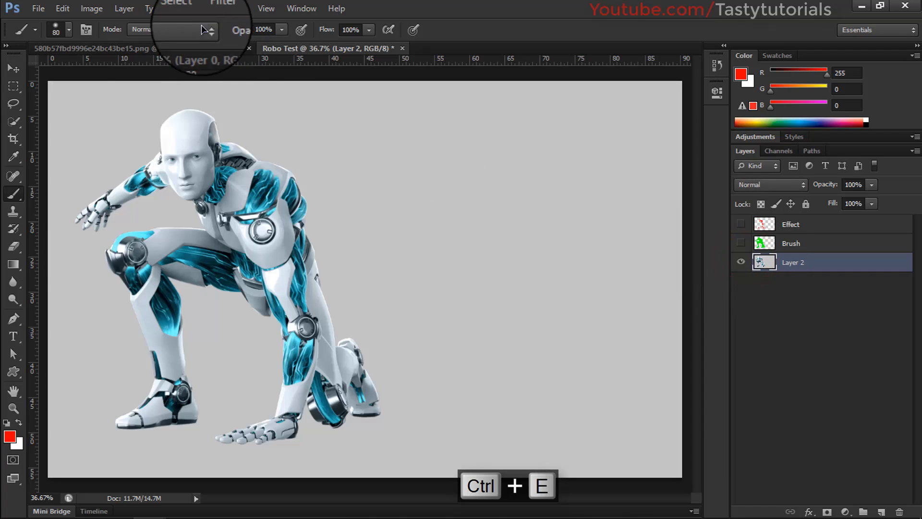
Step: Convert the merged robot layer into the document's Background layer
{"action": "left_click", "coordinate": [124, 8]}
{"action": "mouse_move", "coordinate": [139, 22]}
{"action": "left_click", "coordinate": [313, 36]}
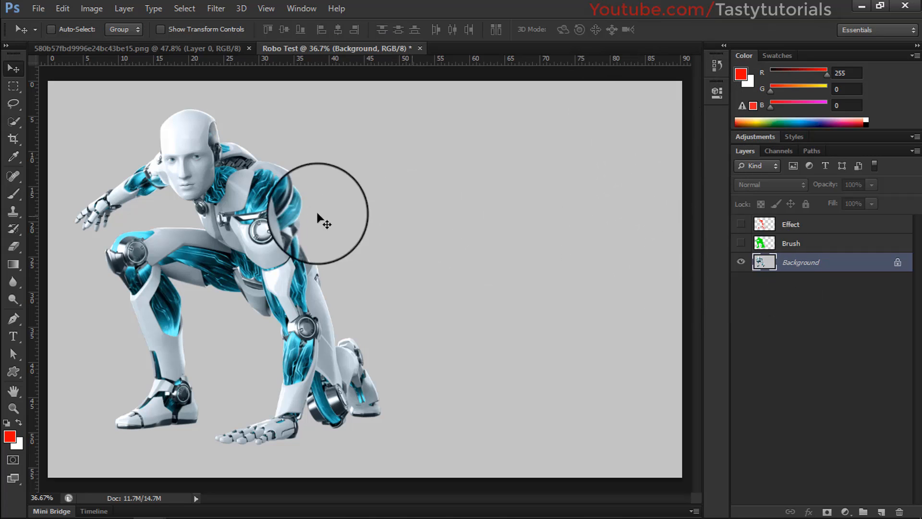
Step: Switch to File Explorer, examine the files in the nested Dandelion Action folder, and return to Photoshop
{"action": "left_click", "coordinate": [109, 505]}
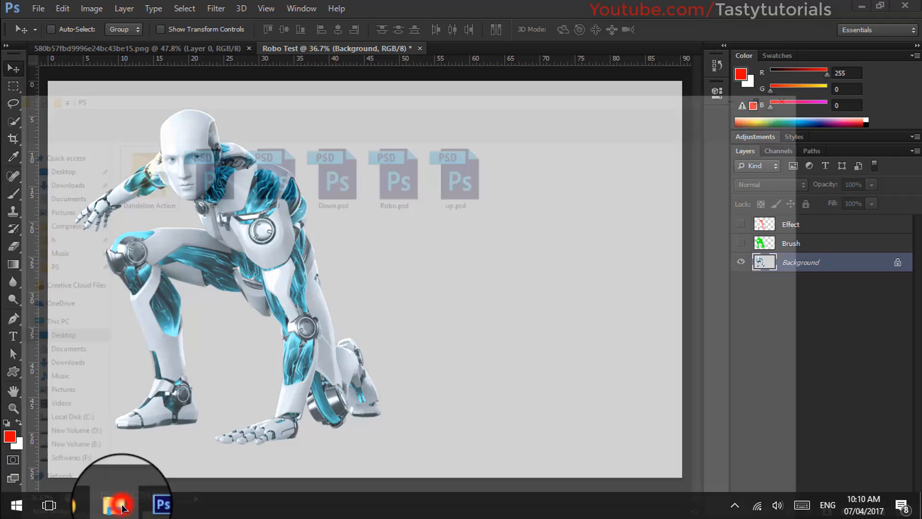
{"action": "double_click", "coordinate": [143, 134]}
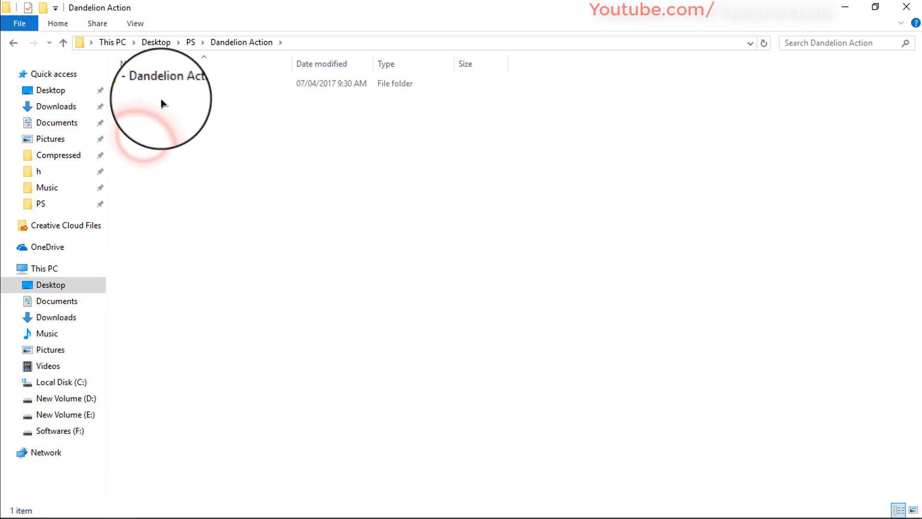
{"action": "double_click", "coordinate": [162, 87]}
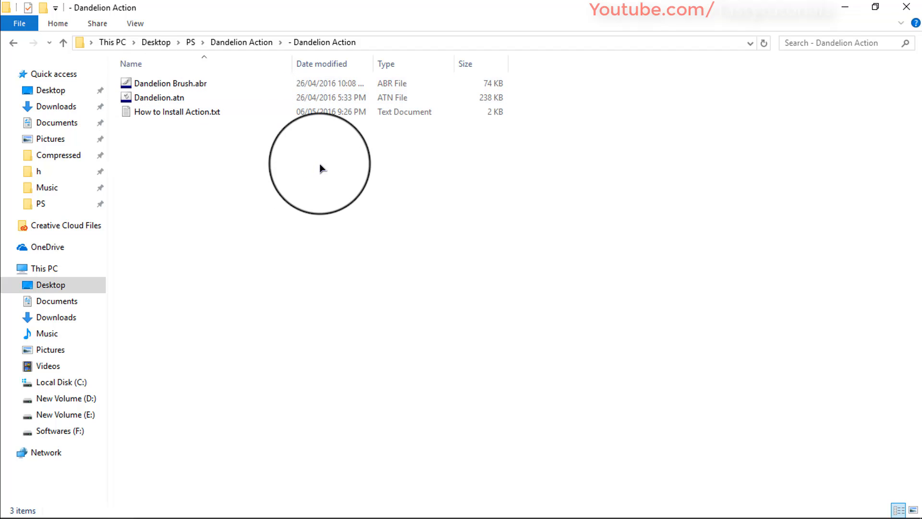
{"action": "left_click", "coordinate": [845, 6]}
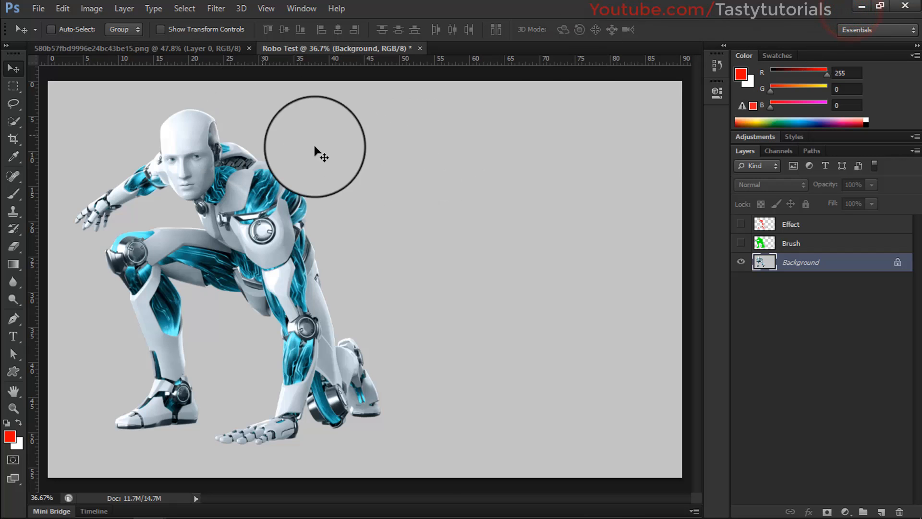
Step: Try to load Dandelion Brush.abr from the nested Dandelion Action folder into the brush presets using the Preset Manager
{"action": "left_click", "coordinate": [38, 8]}
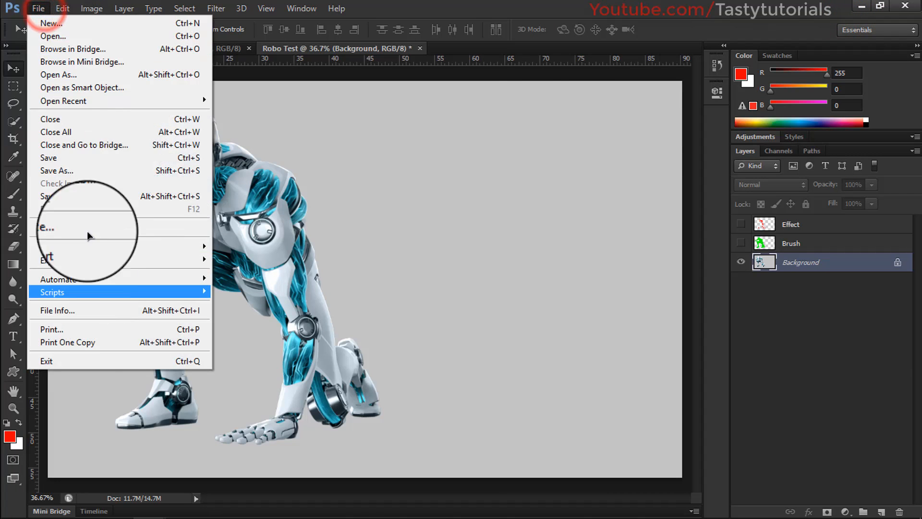
{"action": "left_click", "coordinate": [62, 8]}
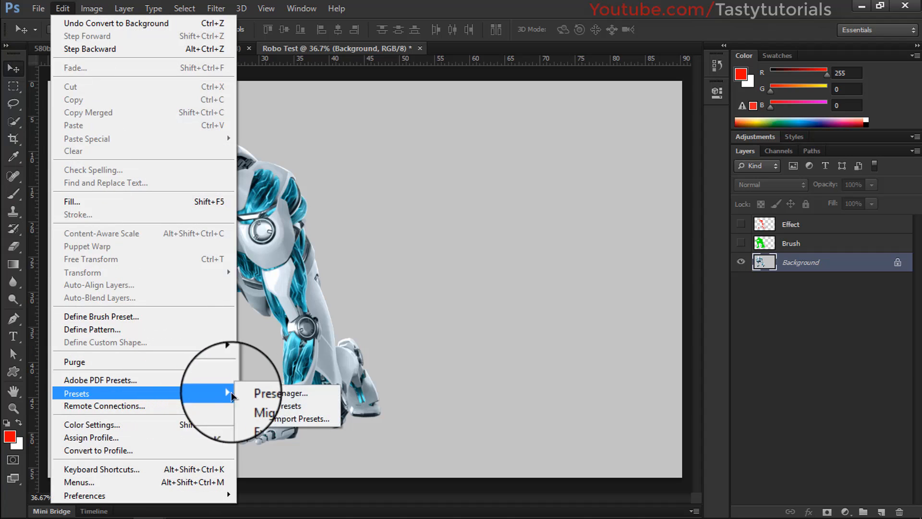
{"action": "left_click", "coordinate": [255, 393]}
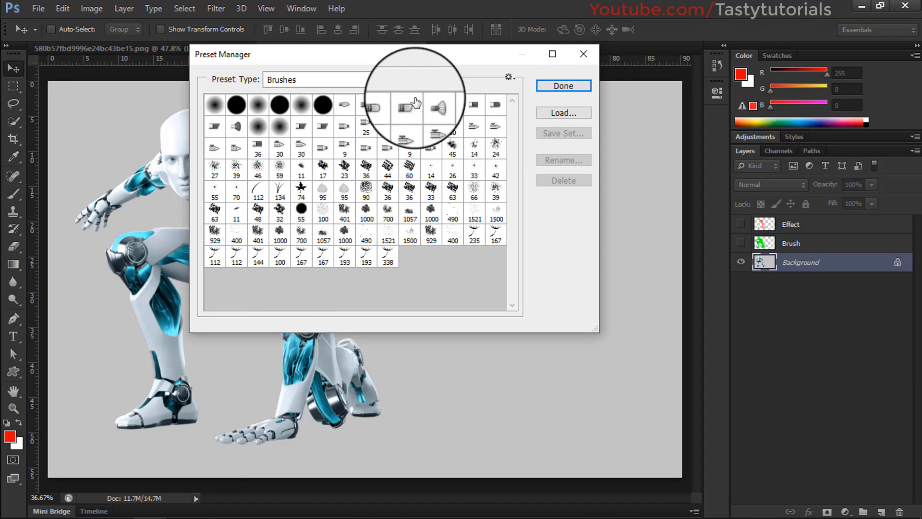
{"action": "left_click", "coordinate": [552, 113]}
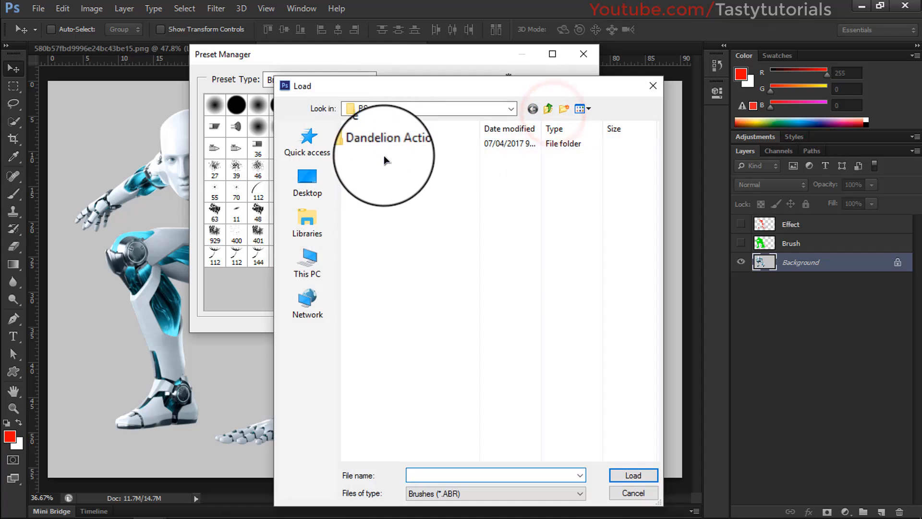
{"action": "left_click", "coordinate": [390, 142]}
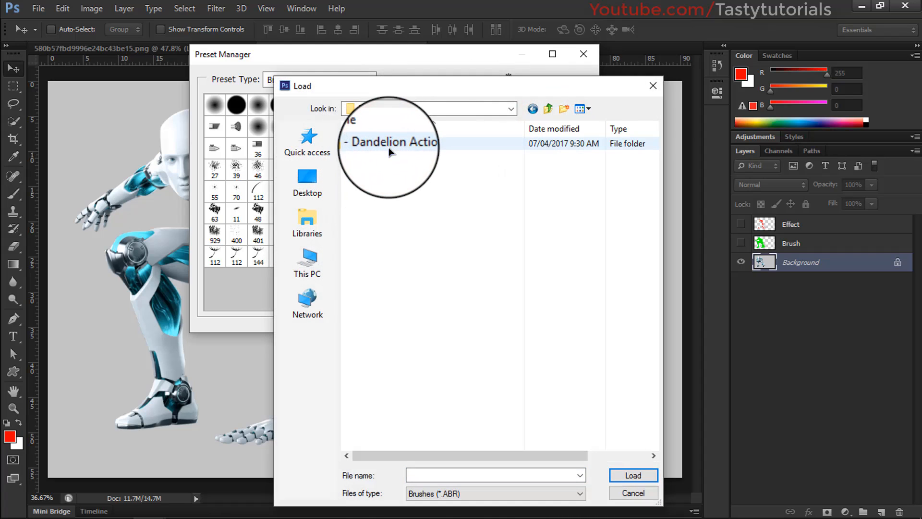
{"action": "double_click", "coordinate": [389, 142]}
{"action": "left_click", "coordinate": [387, 145]}
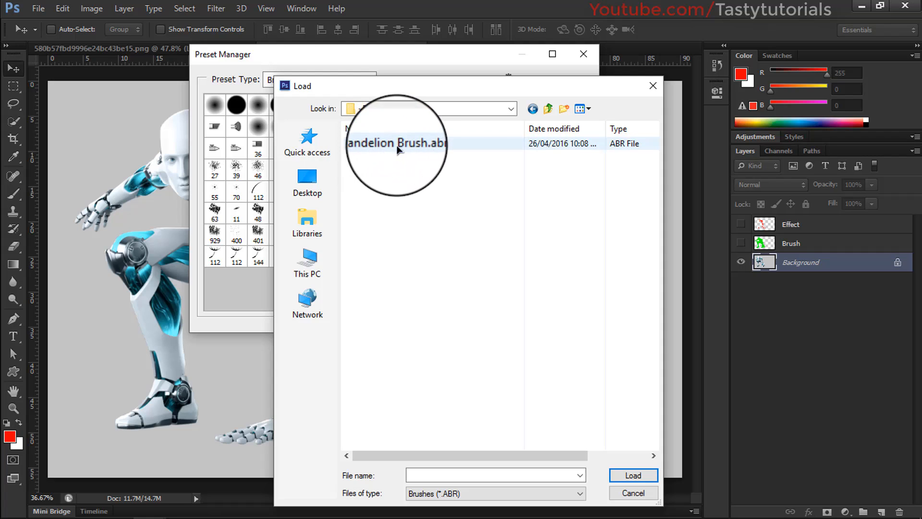
{"action": "left_click", "coordinate": [366, 148]}
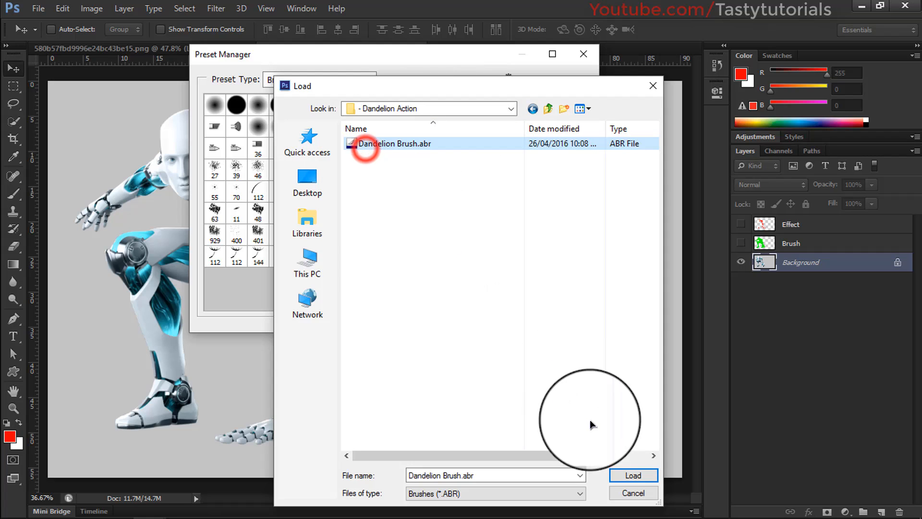
{"action": "left_click", "coordinate": [622, 486]}
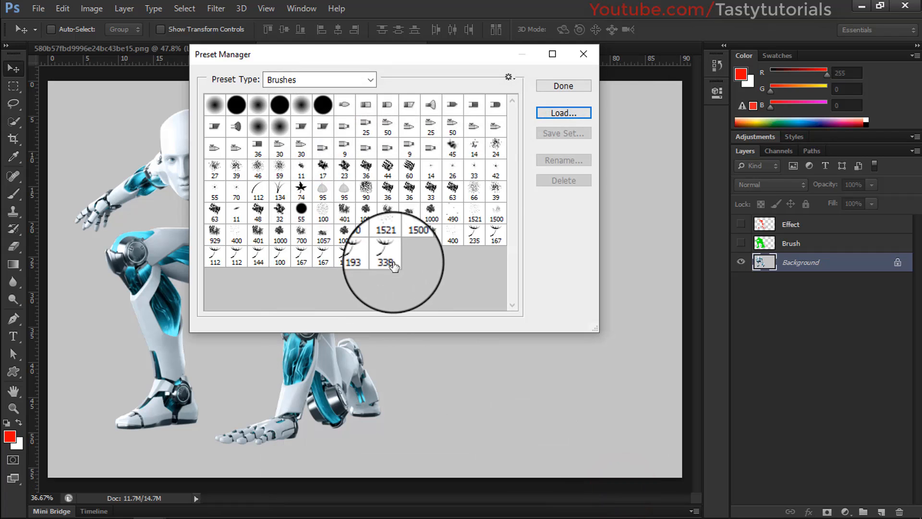
{"action": "left_click", "coordinate": [549, 86]}
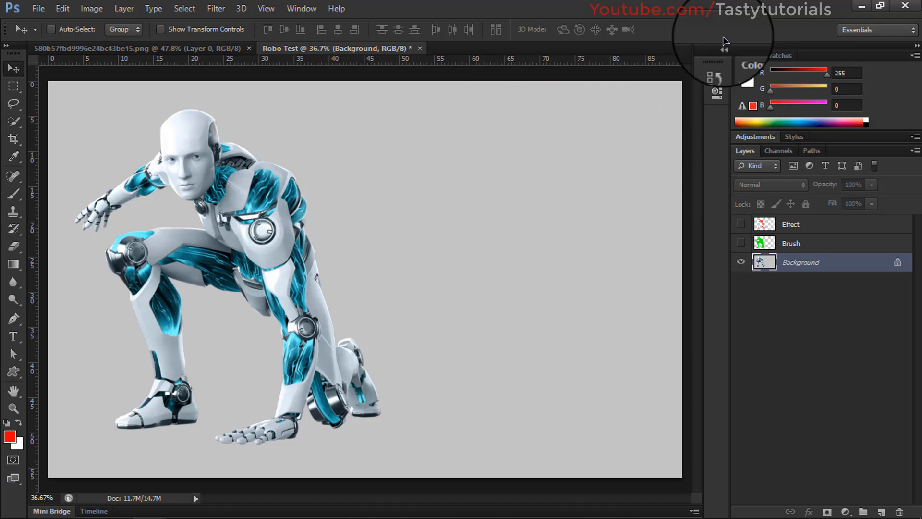
Step: Display the Actions list and enlarge it in both height and width
{"action": "left_click", "coordinate": [302, 8]}
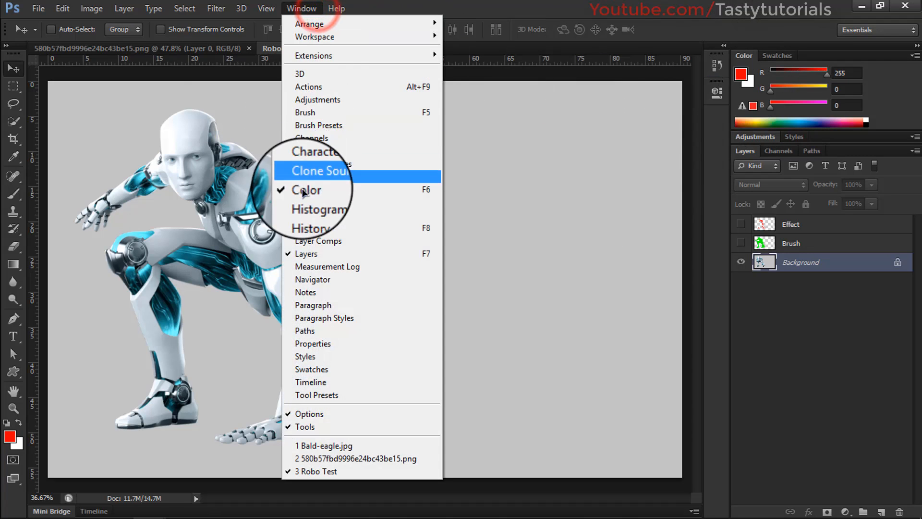
{"action": "left_click", "coordinate": [316, 89]}
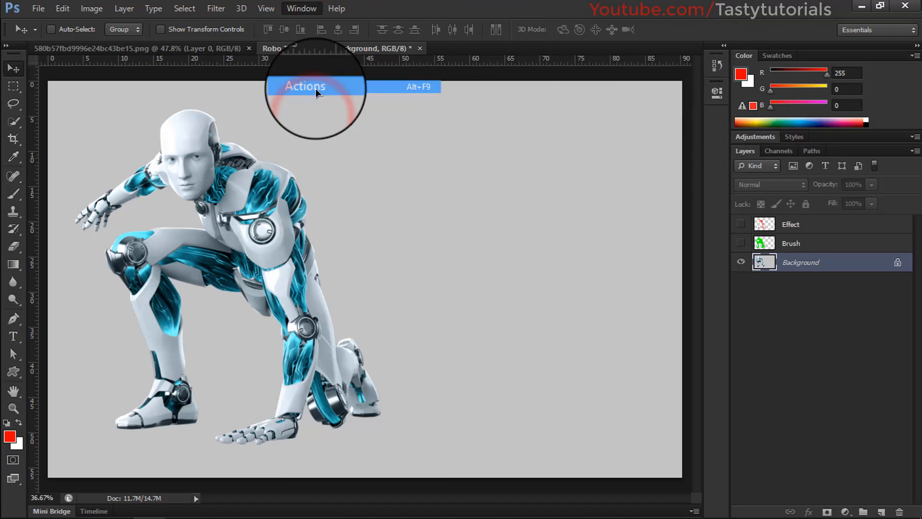
{"action": "left_click_drag", "start_coordinate": [633, 133], "coordinate": [634, 361]}
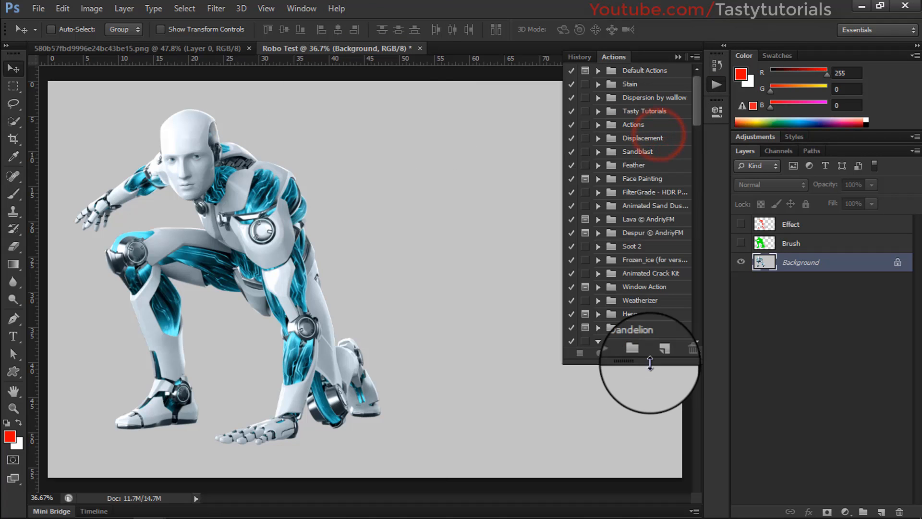
{"action": "left_click_drag", "start_coordinate": [560, 171], "coordinate": [534, 171]}
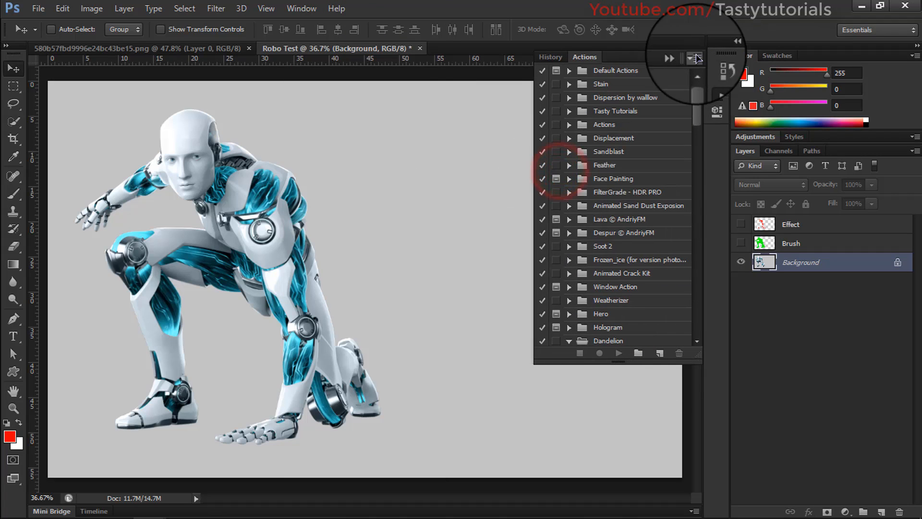
Step: Collapse the existing Dandelion action set and load Dandelion.atn from the Dandelion Action folder into the Actions list
{"action": "scroll", "coordinate": [687, 144], "scroll_direction": "down", "scroll_amount": 3}
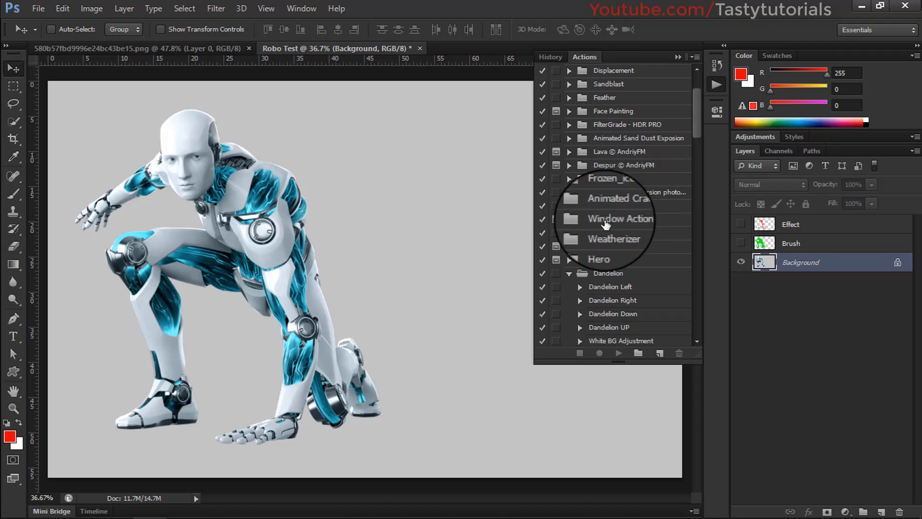
{"action": "left_click", "coordinate": [573, 274]}
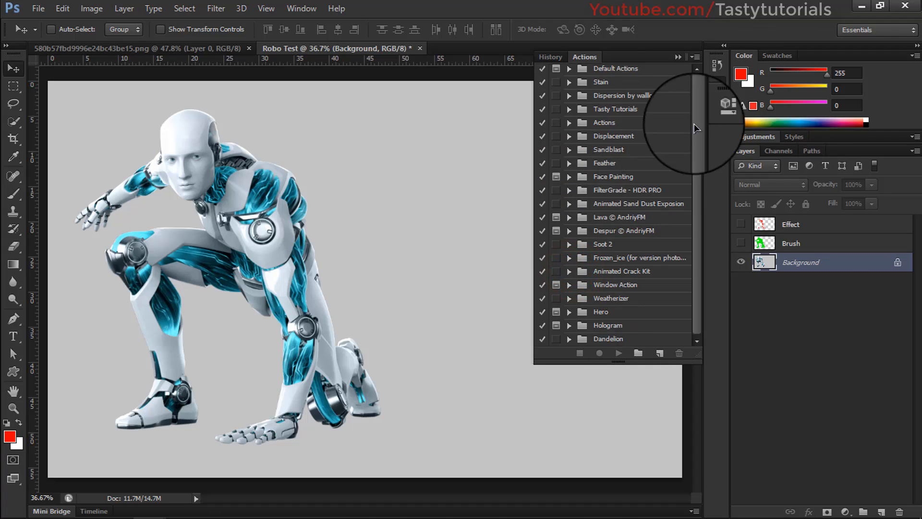
{"action": "left_click", "coordinate": [696, 57]}
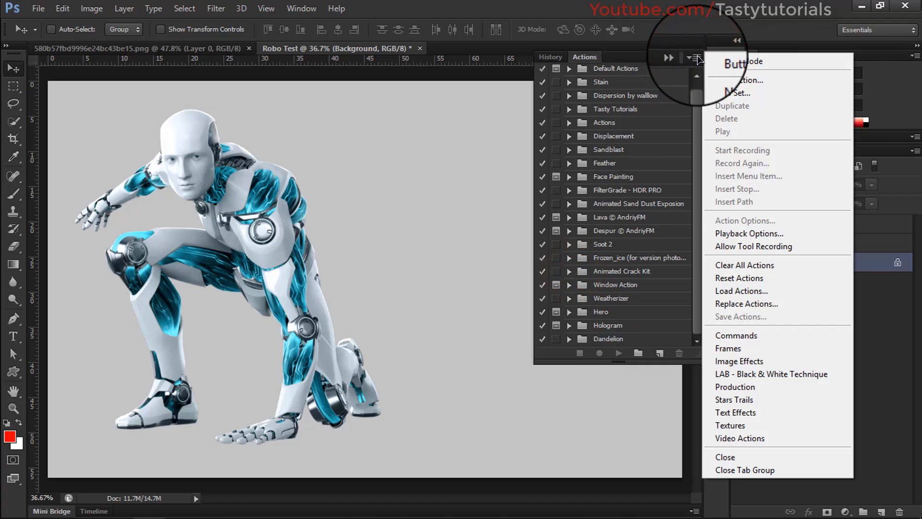
{"action": "left_click", "coordinate": [740, 290]}
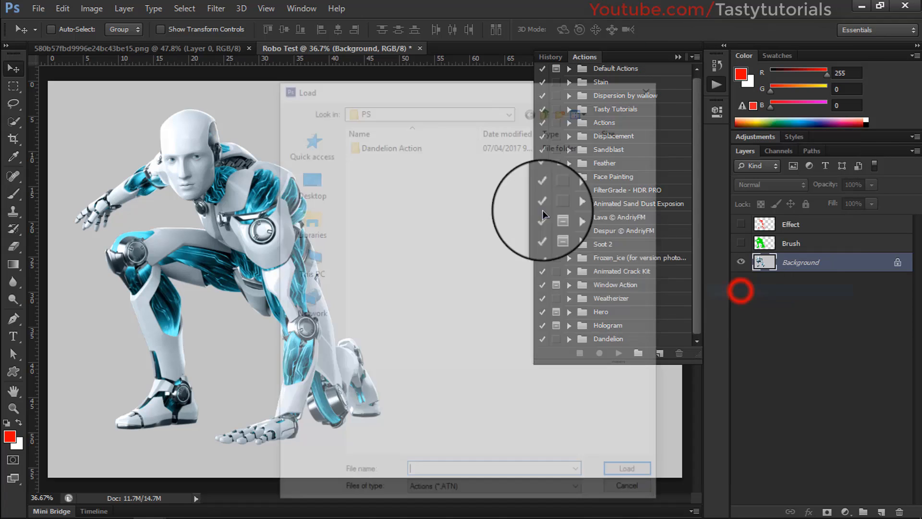
{"action": "left_click", "coordinate": [387, 144]}
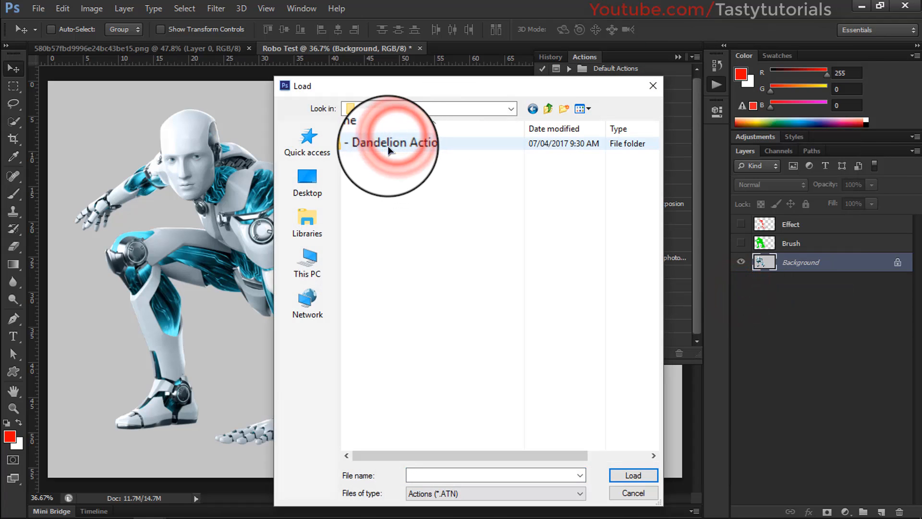
{"action": "double_click", "coordinate": [388, 146]}
{"action": "left_click", "coordinate": [371, 144]}
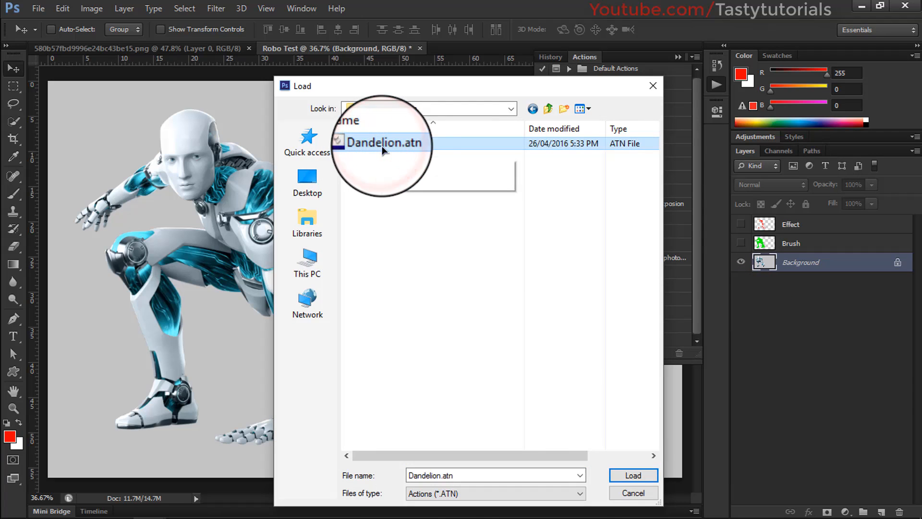
{"action": "left_click", "coordinate": [629, 476]}
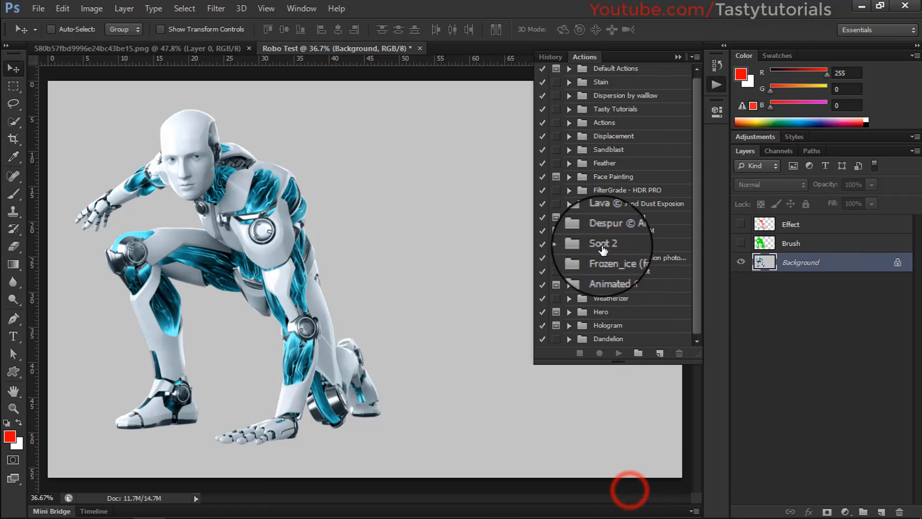
Step: Collapse both Dandelion action sets and delete them from the Actions list
{"action": "left_click", "coordinate": [603, 339]}
{"action": "left_click", "coordinate": [570, 338]}
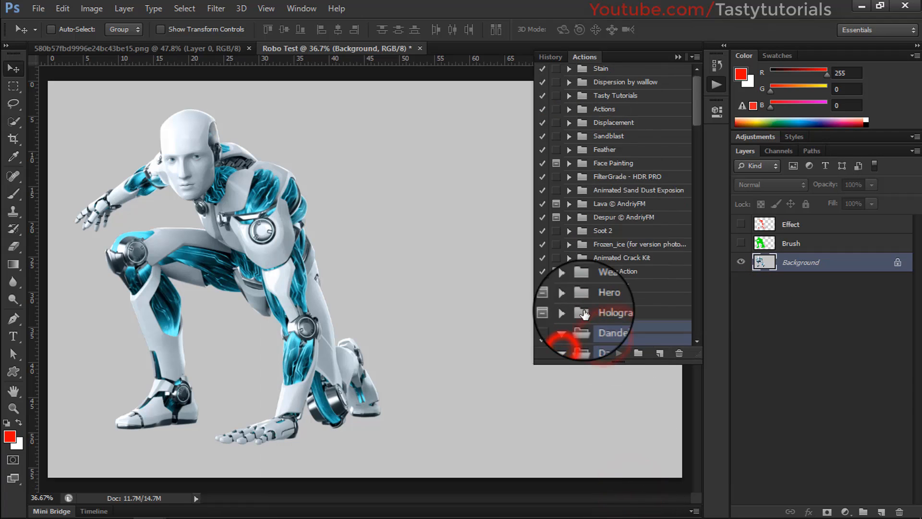
{"action": "scroll", "coordinate": [585, 314], "scroll_direction": "down", "scroll_amount": 17}
{"action": "scroll", "coordinate": [585, 315], "scroll_direction": "up", "scroll_amount": 2}
{"action": "left_click", "coordinate": [568, 123]}
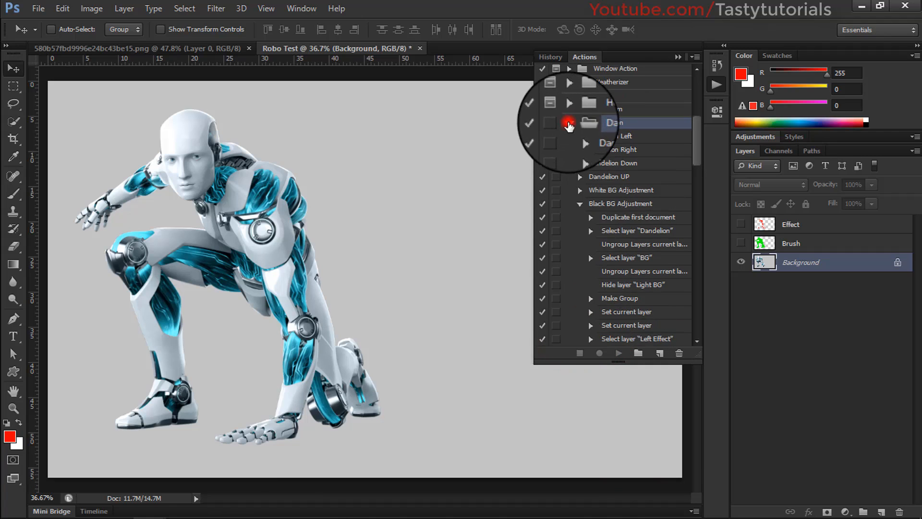
{"action": "left_click_drag", "start_coordinate": [603, 339], "coordinate": [681, 354]}
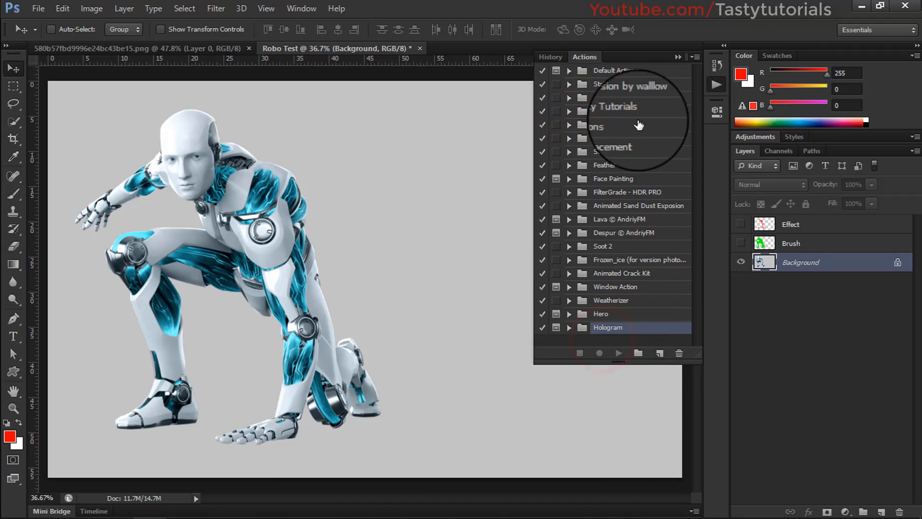
Step: Load Dandelion.atn from the Dandelion Action folder as a fresh action set
{"action": "left_click", "coordinate": [695, 56]}
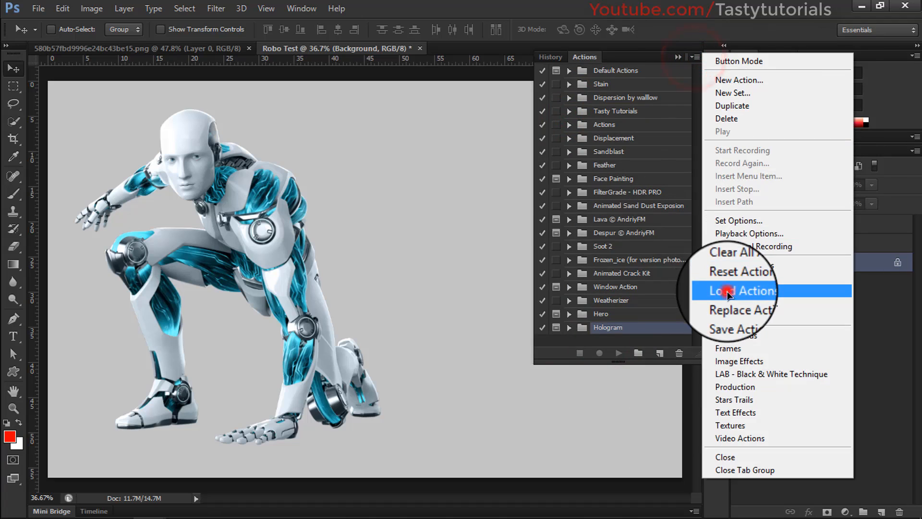
{"action": "left_click", "coordinate": [728, 294]}
{"action": "double_click", "coordinate": [370, 147]}
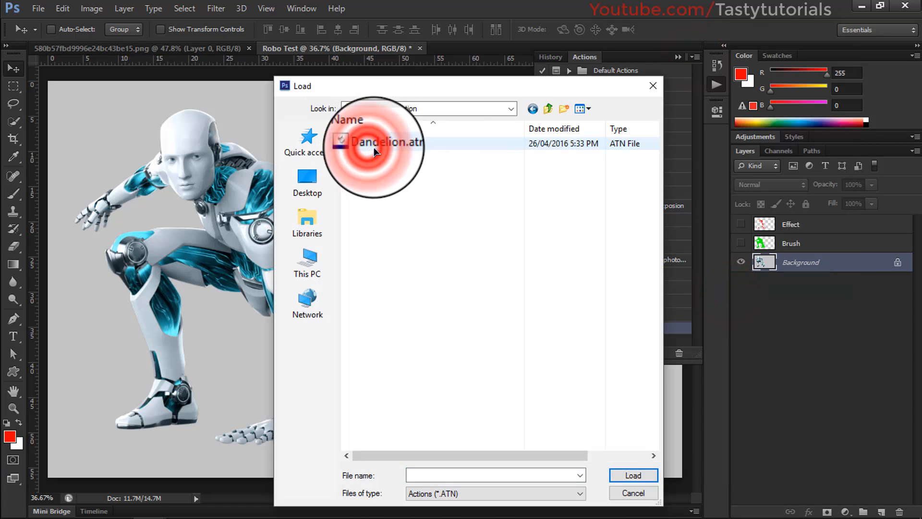
{"action": "left_click", "coordinate": [375, 152]}
{"action": "left_click", "coordinate": [632, 473]}
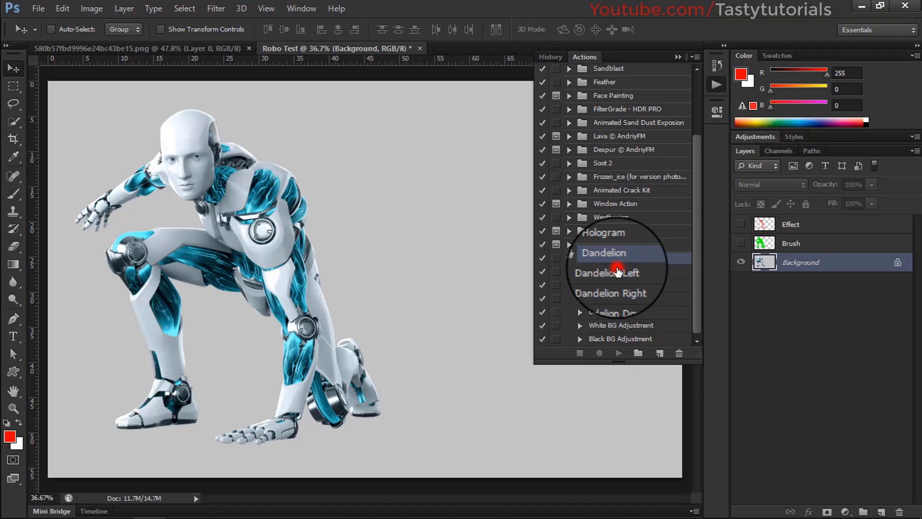
{"action": "left_click", "coordinate": [616, 269]}
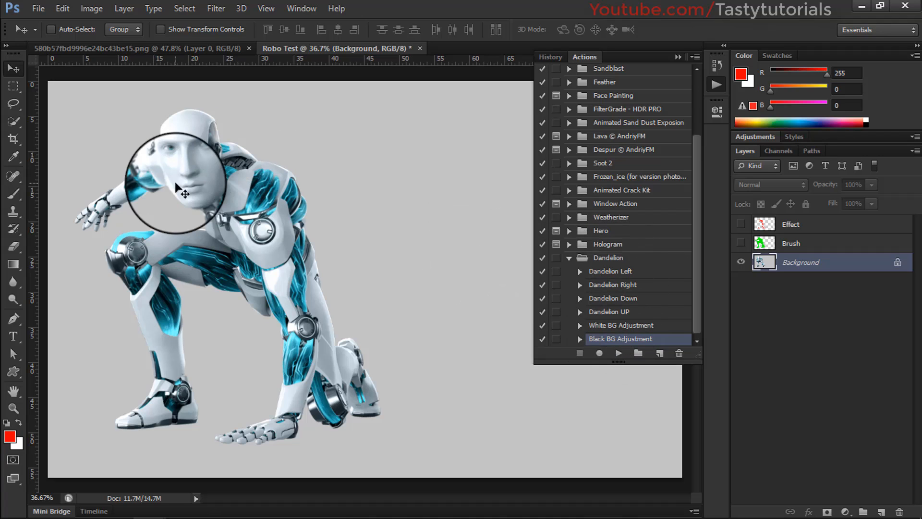
Step: Make the Effect and Brush layers visible, run the Dandelion Right action on the document, and put the Actions list away
{"action": "left_click", "coordinate": [581, 285]}
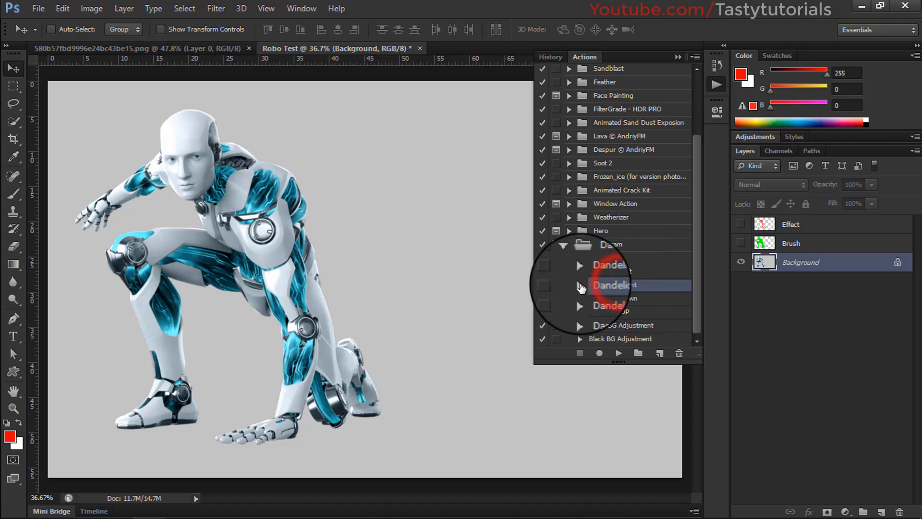
{"action": "scroll", "coordinate": [581, 285], "scroll_direction": "down", "scroll_amount": 4}
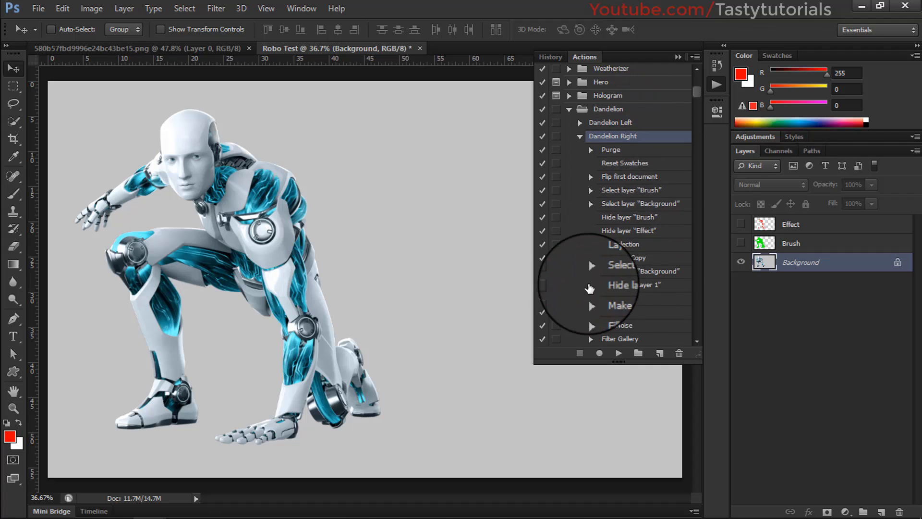
{"action": "left_click_drag", "start_coordinate": [744, 242], "coordinate": [743, 222]}
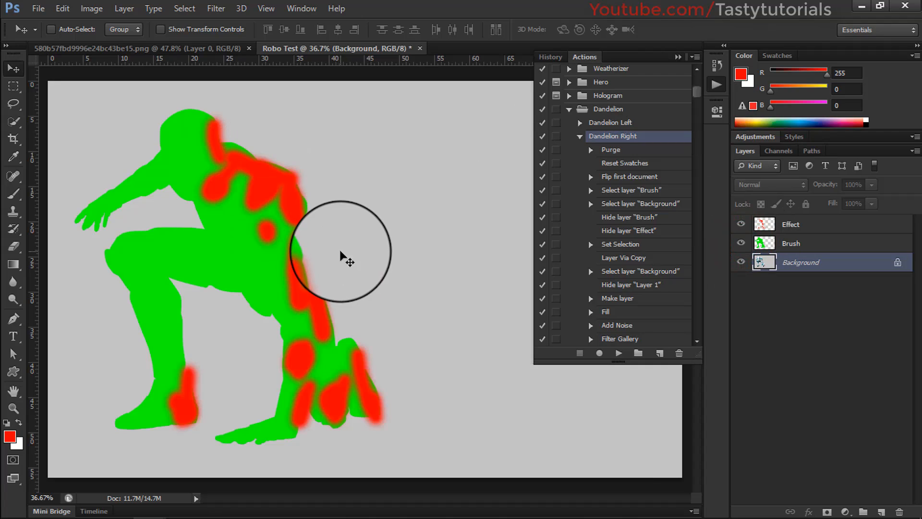
{"action": "key", "text": "ctrl+minus"}
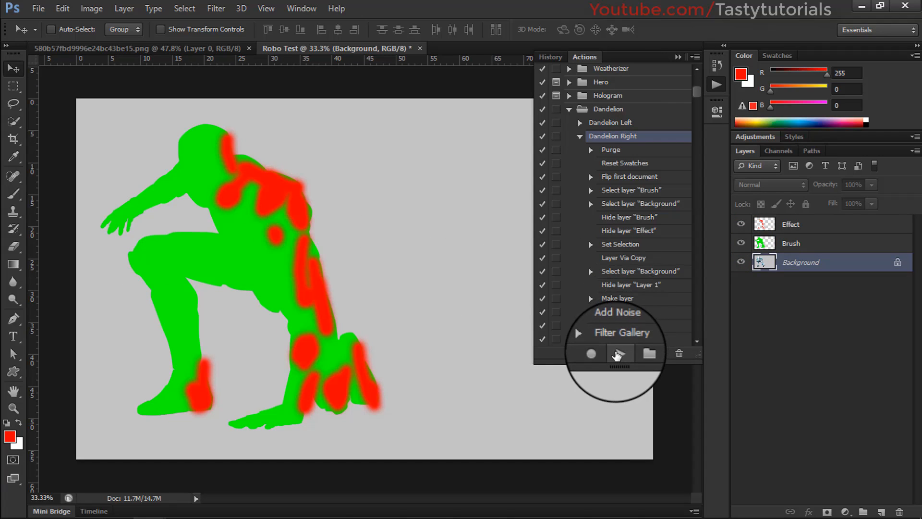
{"action": "left_click", "coordinate": [616, 354]}
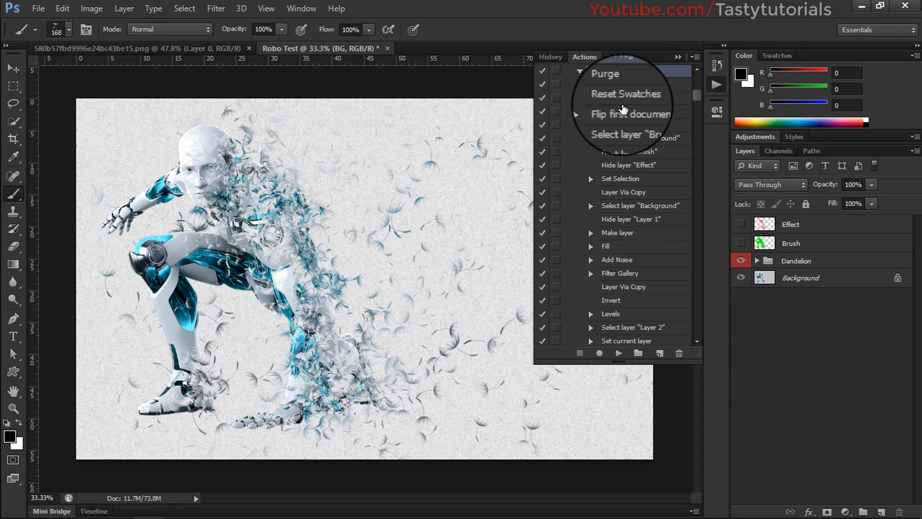
{"action": "left_click", "coordinate": [678, 56]}
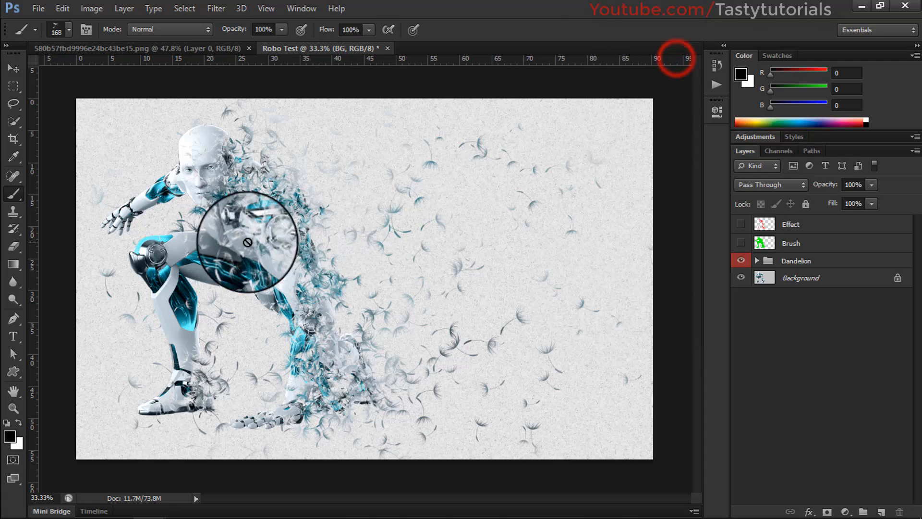
Step: Inspect the generated dispersion up close and compare the image with the Dandelion group's Left Effect and BG subgroups hidden and shown
{"action": "scroll", "coordinate": [245, 207], "scroll_direction": "up", "scroll_amount": 3}
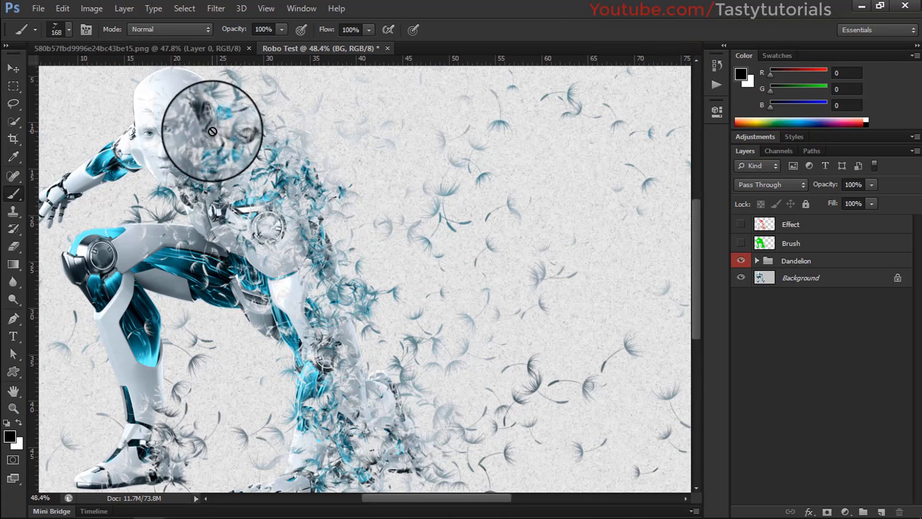
{"action": "scroll", "coordinate": [396, 204], "scroll_direction": "down", "scroll_amount": 3}
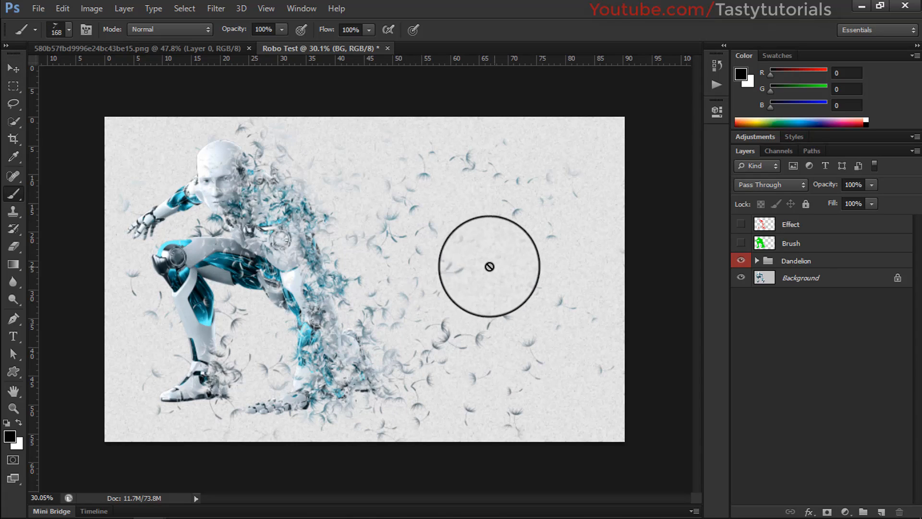
{"action": "left_click", "coordinate": [778, 263]}
{"action": "left_click", "coordinate": [756, 260]}
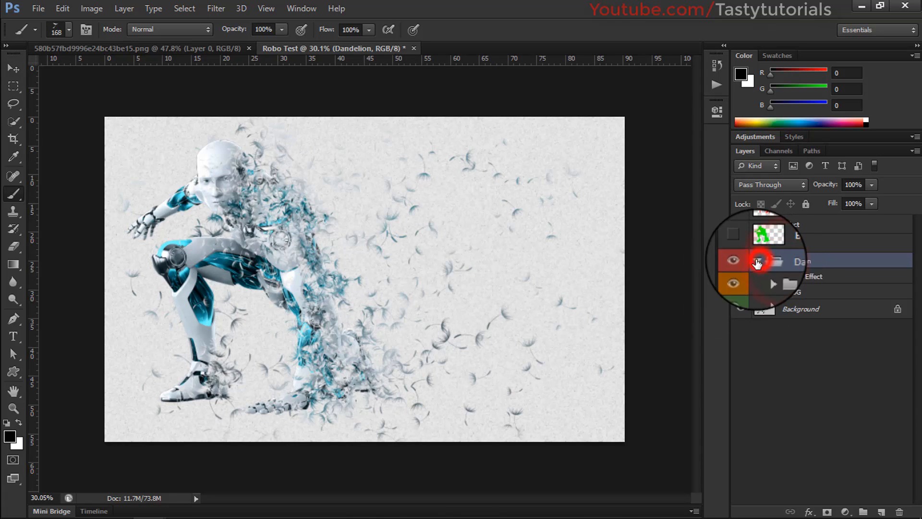
{"action": "left_click", "coordinate": [805, 277]}
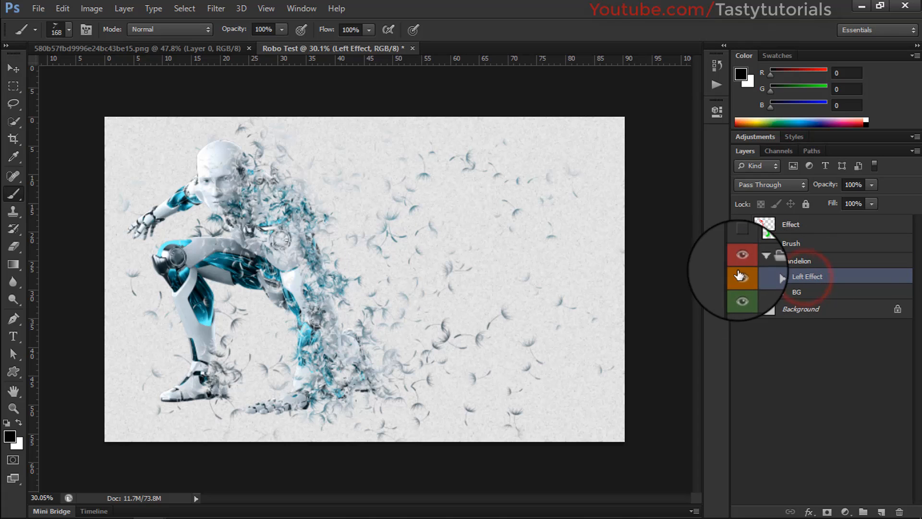
{"action": "left_click", "coordinate": [742, 276]}
{"action": "left_click", "coordinate": [744, 276]}
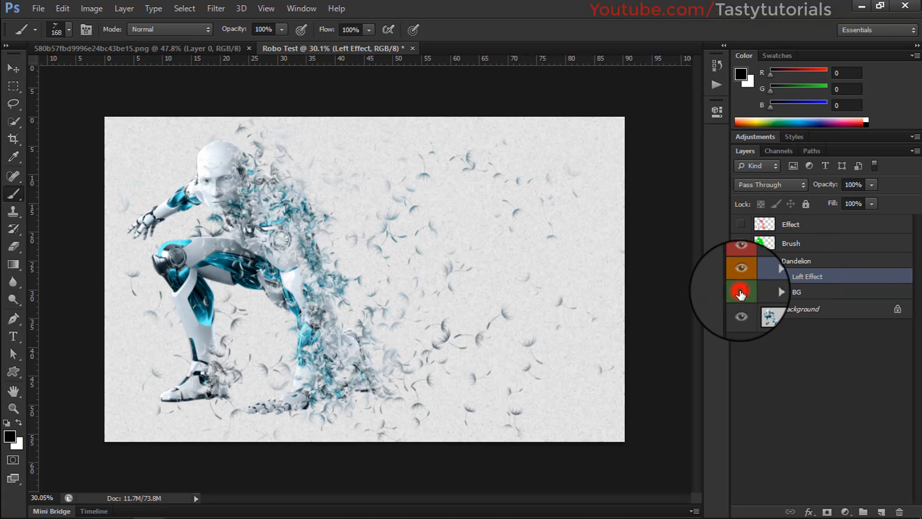
{"action": "left_click", "coordinate": [740, 292]}
{"action": "left_click", "coordinate": [741, 292]}
Step: Hide the Light BG layer in the BG group so the Dark BG layer serves as the backdrop
{"action": "left_click", "coordinate": [784, 292]}
{"action": "left_click", "coordinate": [768, 292]}
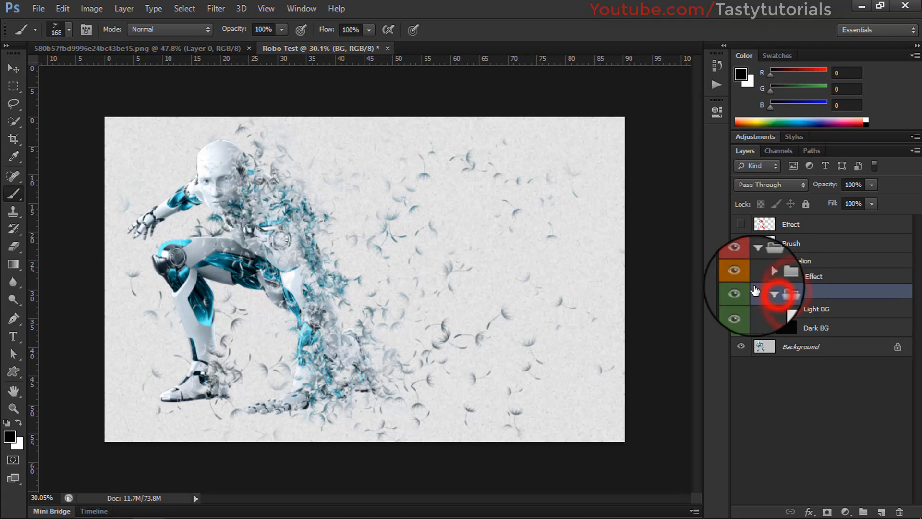
{"action": "left_click", "coordinate": [741, 309]}
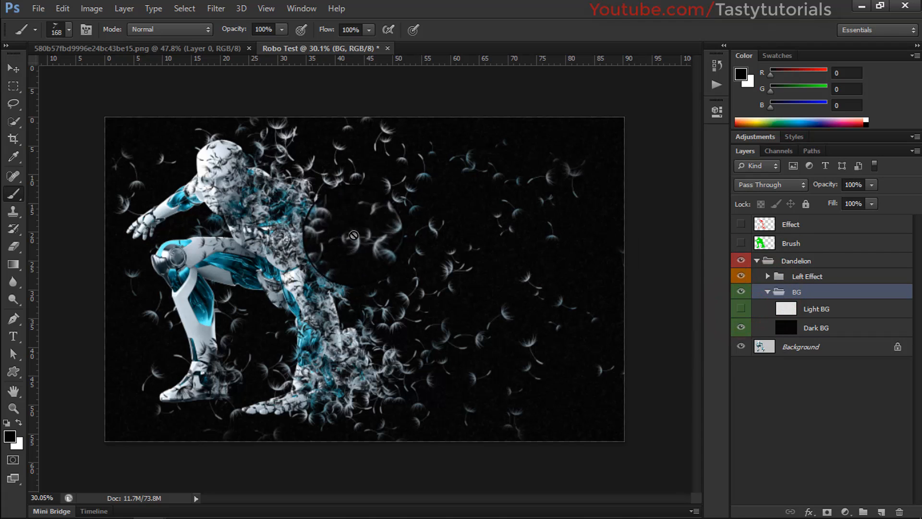
{"action": "left_click", "coordinate": [768, 292]}
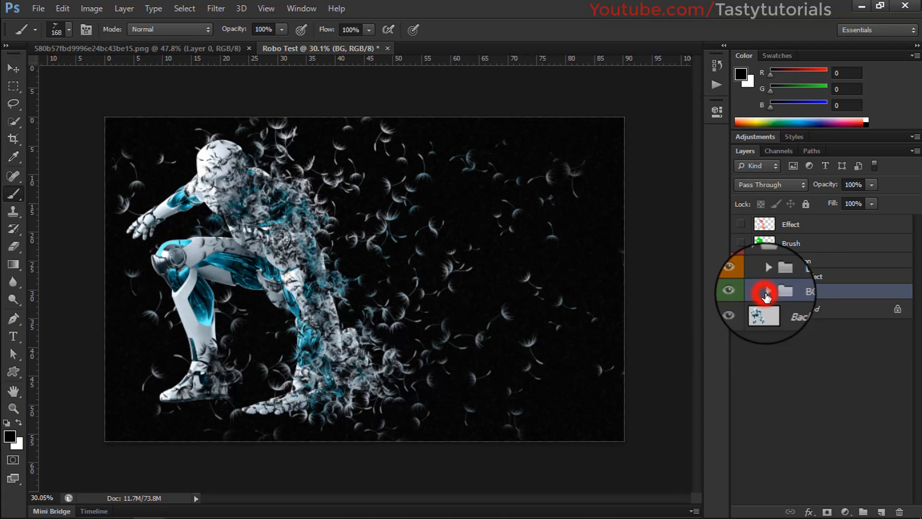
Step: Expand the Left Effect group and compare the image with its IMG EF2 and IMG1 layers hidden and shown
{"action": "left_click", "coordinate": [768, 276]}
{"action": "left_click", "coordinate": [769, 279]}
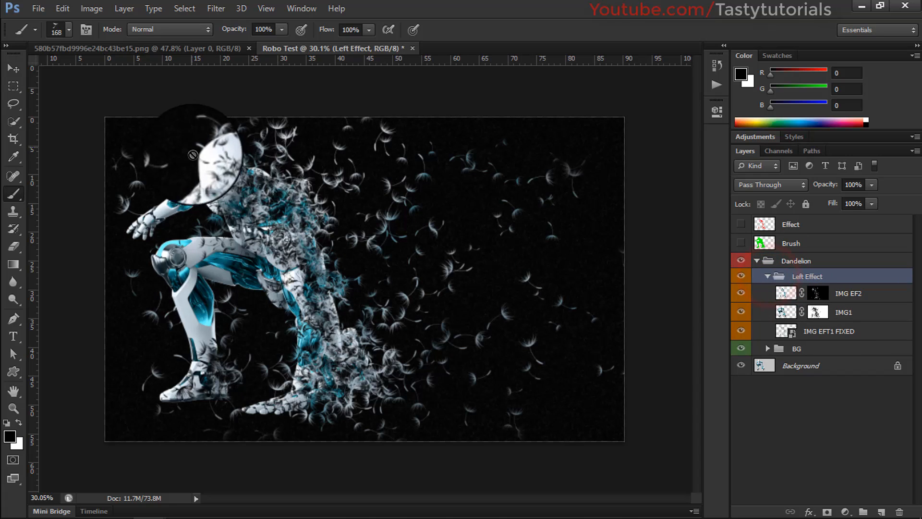
{"action": "left_click", "coordinate": [740, 294]}
{"action": "left_click", "coordinate": [742, 296]}
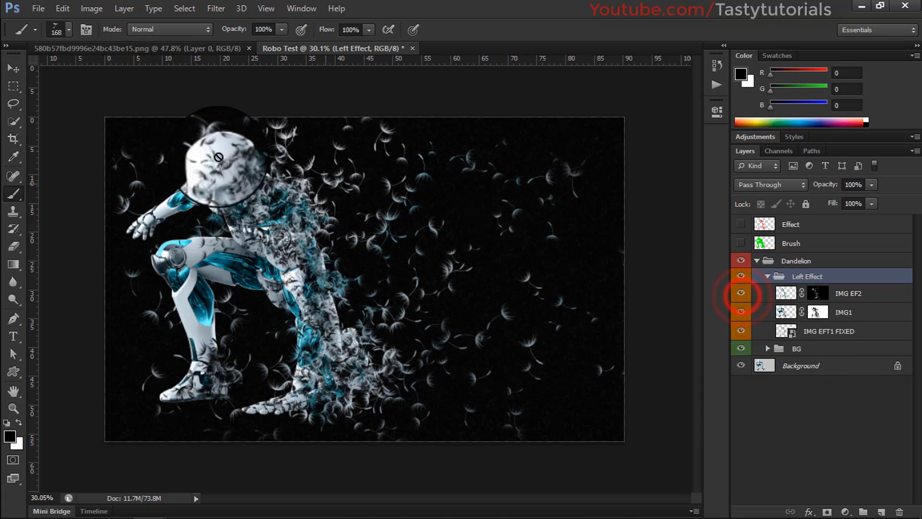
{"action": "left_click", "coordinate": [838, 315]}
{"action": "left_click", "coordinate": [741, 311]}
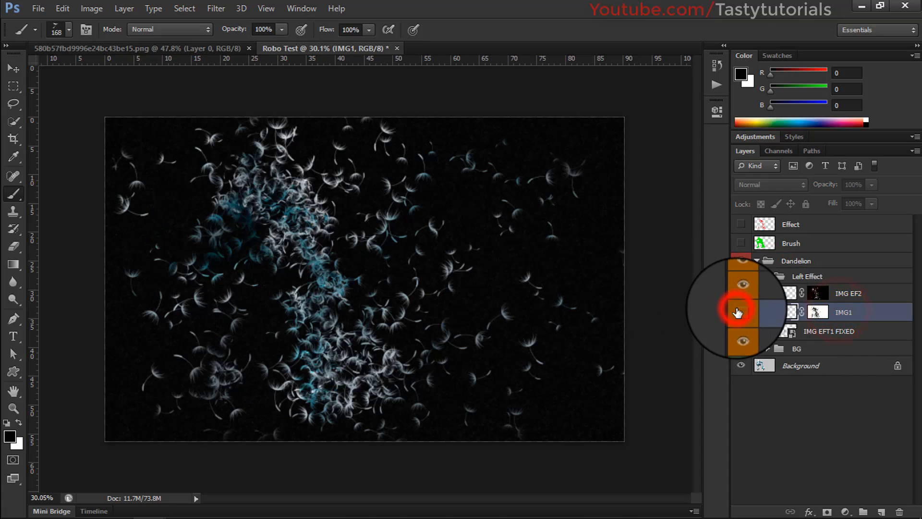
{"action": "left_click", "coordinate": [741, 311]}
Step: Try painting white on the IMG1 layer mask over the robot's face with a 168 px soft round brush at 0% hardness, and undo it
{"action": "left_click", "coordinate": [818, 312]}
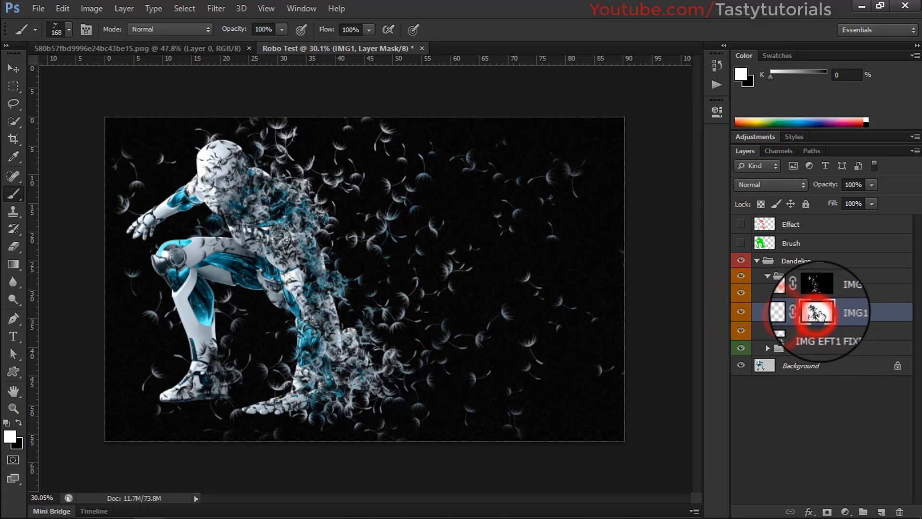
{"action": "scroll", "coordinate": [209, 155], "scroll_direction": "up", "scroll_amount": 4}
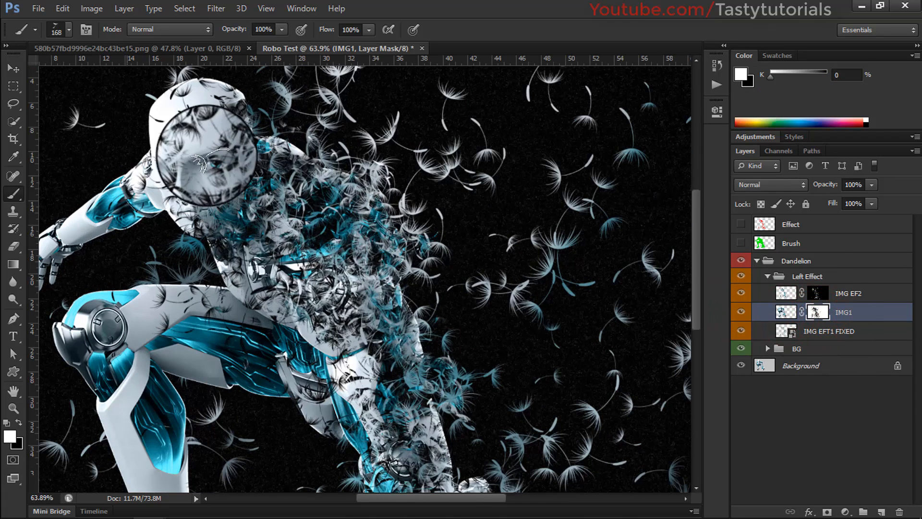
{"action": "right_click", "coordinate": [207, 155]}
{"action": "left_click", "coordinate": [242, 260]}
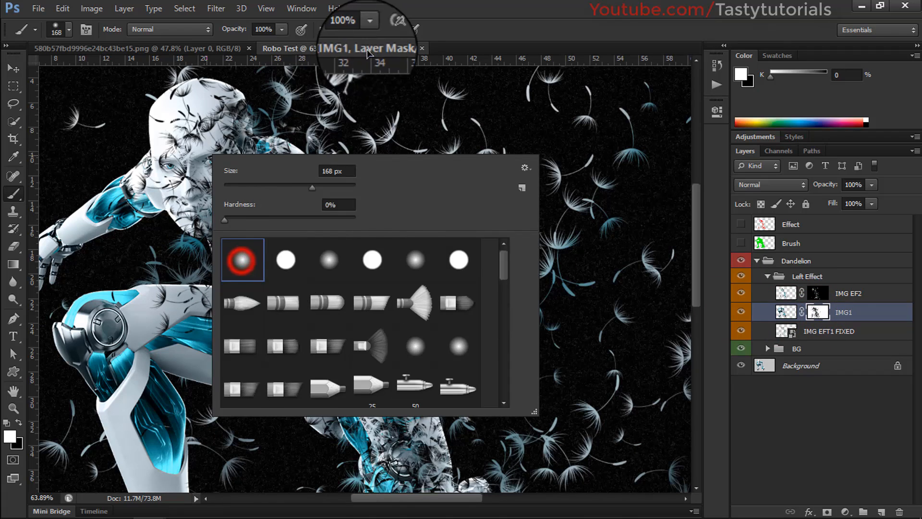
{"action": "left_click", "coordinate": [370, 45]}
{"action": "left_click", "coordinate": [214, 134]}
{"action": "mouse_move", "coordinate": [185, 166]}
{"action": "left_mouse_down"}
{"action": "mouse_move", "coordinate": [203, 134]}
{"action": "mouse_move", "coordinate": [211, 177]}
{"action": "left_mouse_up"}
{"action": "key", "text": "ctrl+alt+z"}
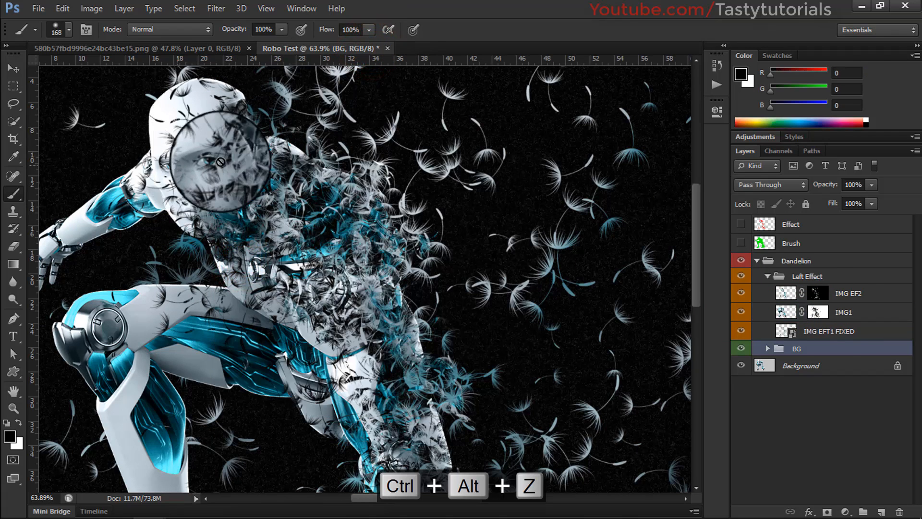
Step: Paint white over the robot's face on the IMG1 layer mask with the brush at 64% opacity and 64% flow
{"action": "left_click", "coordinate": [818, 312]}
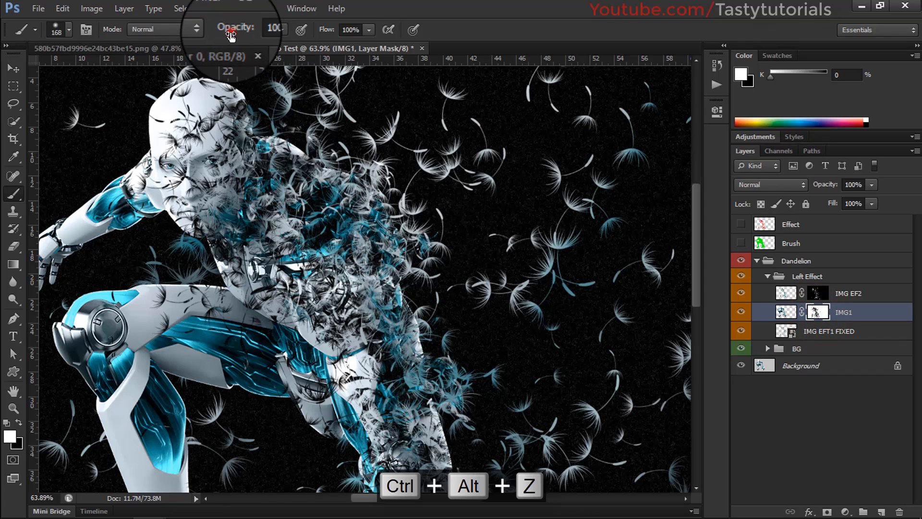
{"action": "left_click", "coordinate": [333, 31]}
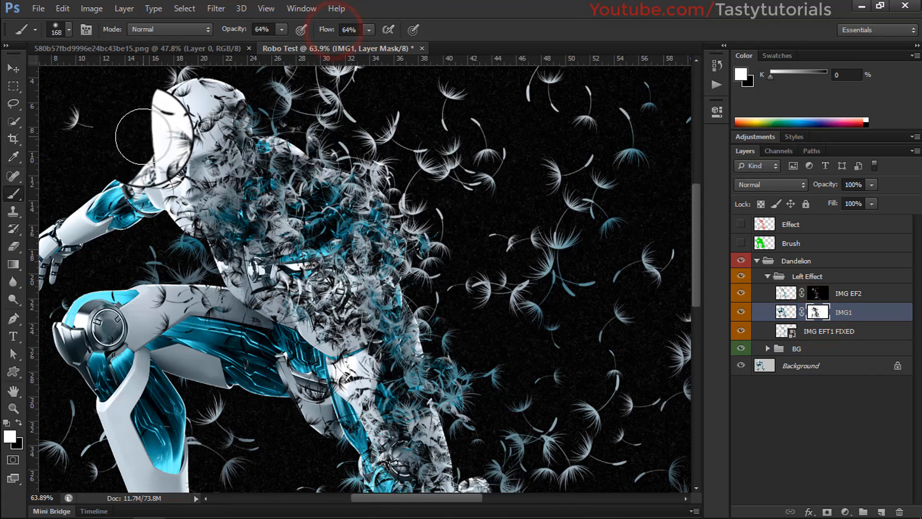
{"action": "mouse_move", "coordinate": [137, 129]}
{"action": "left_mouse_down"}
{"action": "mouse_move", "coordinate": [157, 155]}
{"action": "mouse_move", "coordinate": [158, 139]}
{"action": "mouse_move", "coordinate": [170, 165]}
{"action": "mouse_move", "coordinate": [170, 198]}
{"action": "left_mouse_up"}
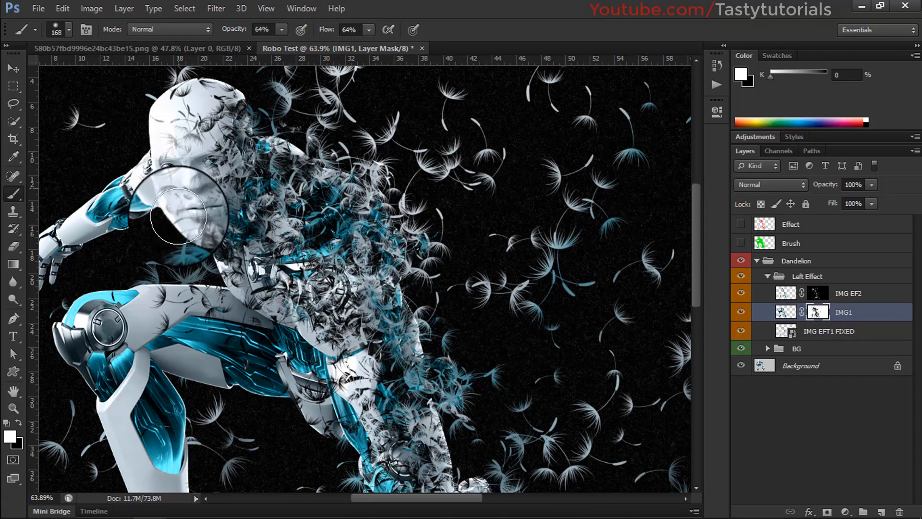
{"action": "scroll", "coordinate": [226, 195], "scroll_direction": "down", "scroll_amount": 2}
{"action": "mouse_move", "coordinate": [189, 154]}
{"action": "left_mouse_down"}
{"action": "mouse_move", "coordinate": [198, 178]}
{"action": "mouse_move", "coordinate": [190, 204]}
{"action": "left_mouse_up"}
{"action": "left_click_drag", "start_coordinate": [187, 173], "coordinate": [193, 201]}
{"action": "scroll", "coordinate": [158, 216], "scroll_direction": "down", "scroll_amount": 2}
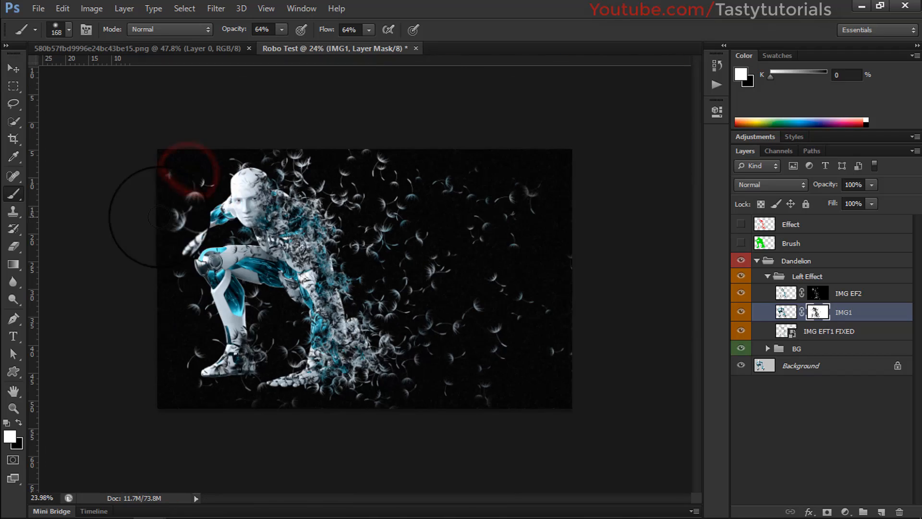
{"action": "key", "text": "v"}
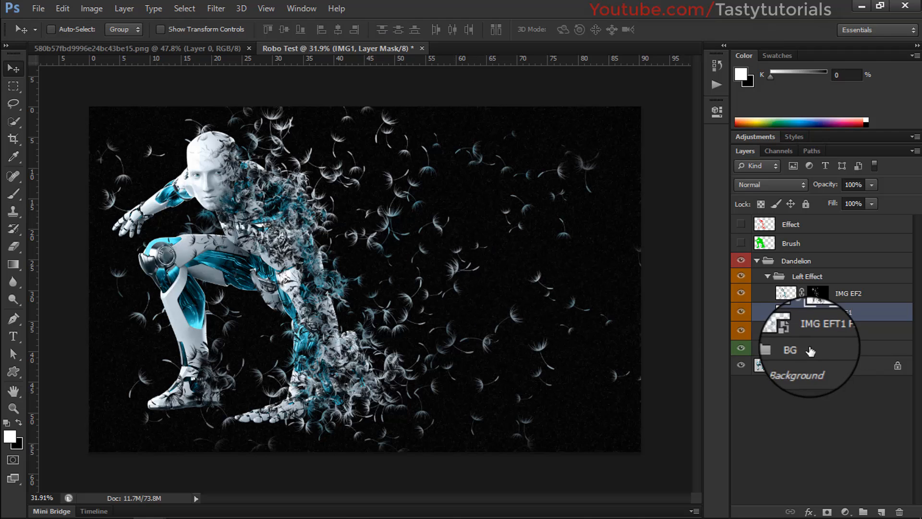
Step: Collapse the Left Effect group and run the Black BG Adjustment action from the Dandelion action set
{"action": "left_click", "coordinate": [769, 278]}
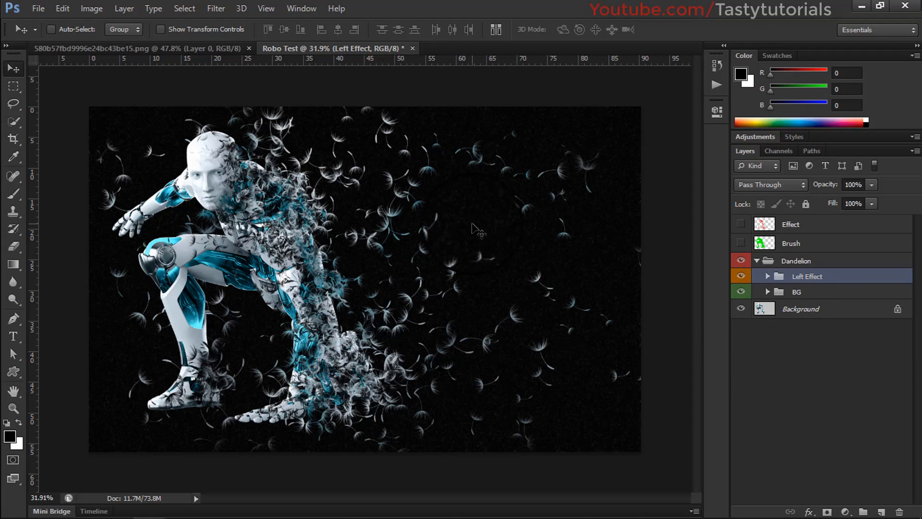
{"action": "left_click", "coordinate": [715, 87]}
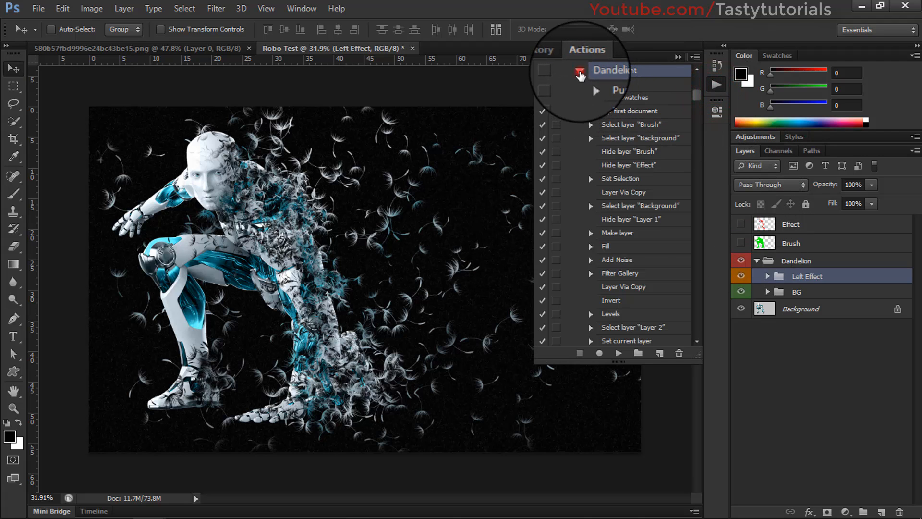
{"action": "left_click", "coordinate": [580, 73]}
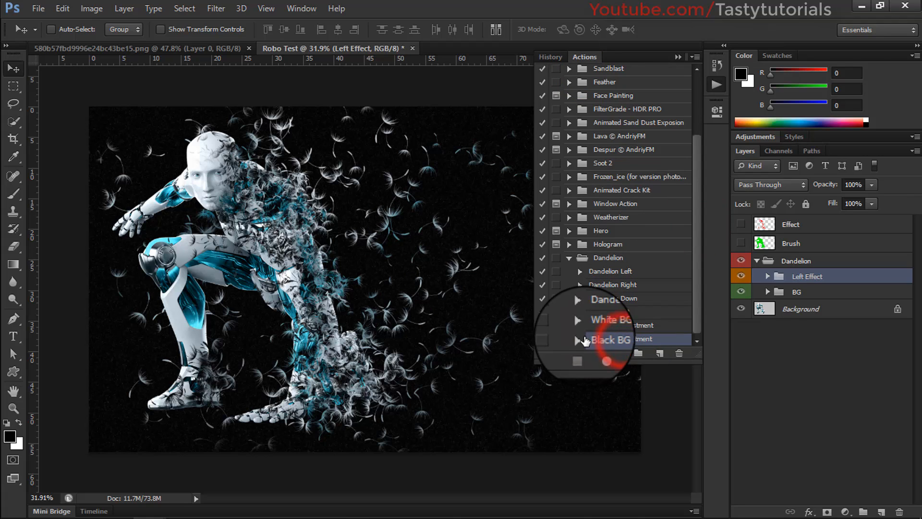
{"action": "scroll", "coordinate": [586, 341], "scroll_direction": "down", "scroll_amount": 4}
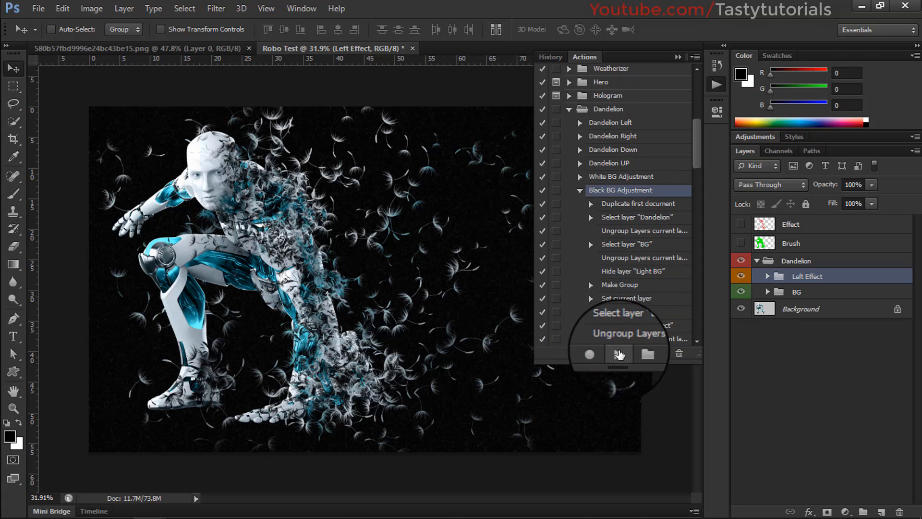
{"action": "left_click", "coordinate": [619, 354]}
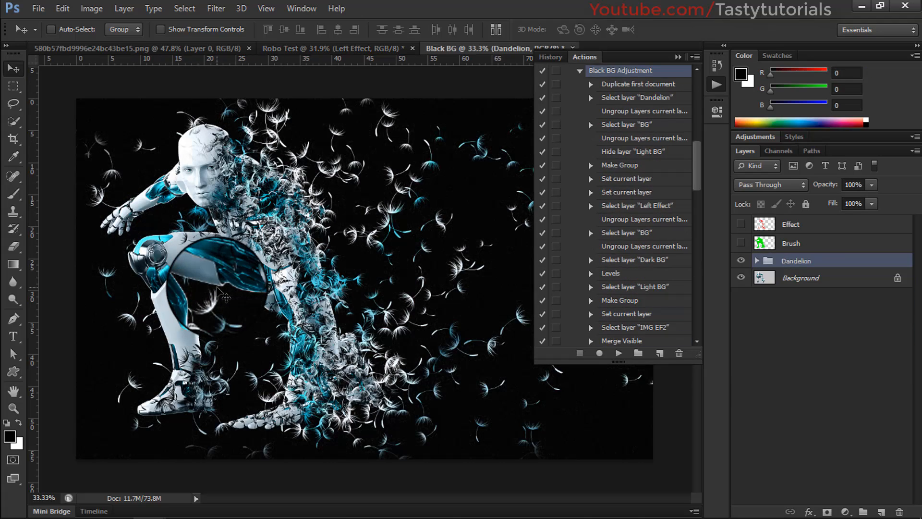
{"action": "left_click", "coordinate": [678, 56]}
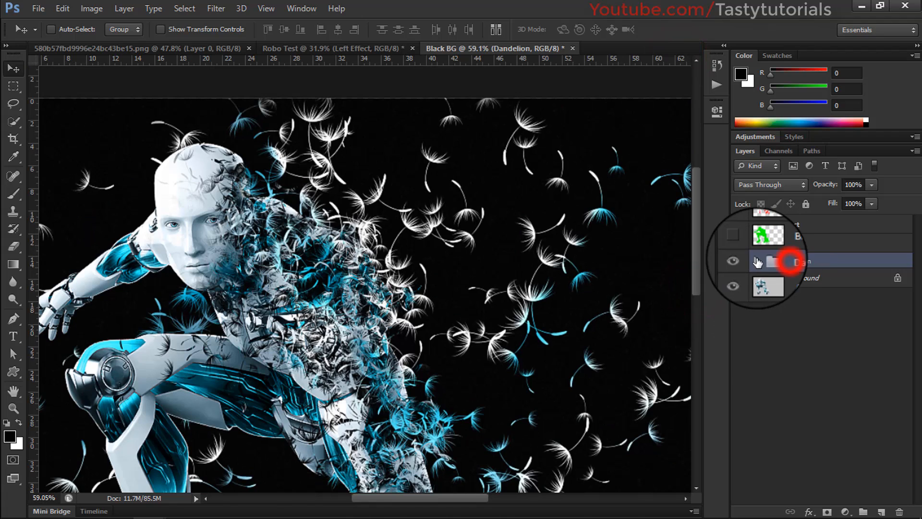
Step: Expand the Dandelion group in the Black BG document and compare the image with the Effect subgroup hidden and shown
{"action": "left_click", "coordinate": [757, 260]}
{"action": "left_click", "coordinate": [799, 292]}
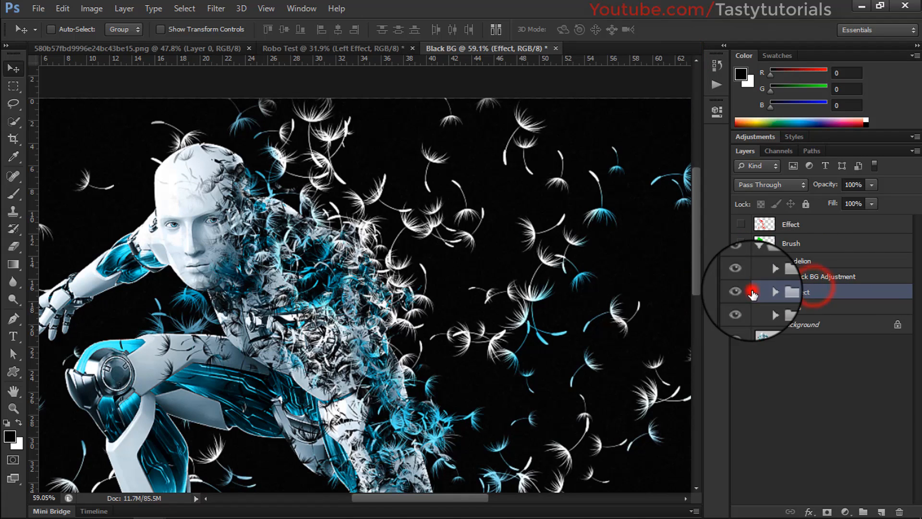
{"action": "left_click", "coordinate": [747, 293]}
{"action": "left_click", "coordinate": [748, 293]}
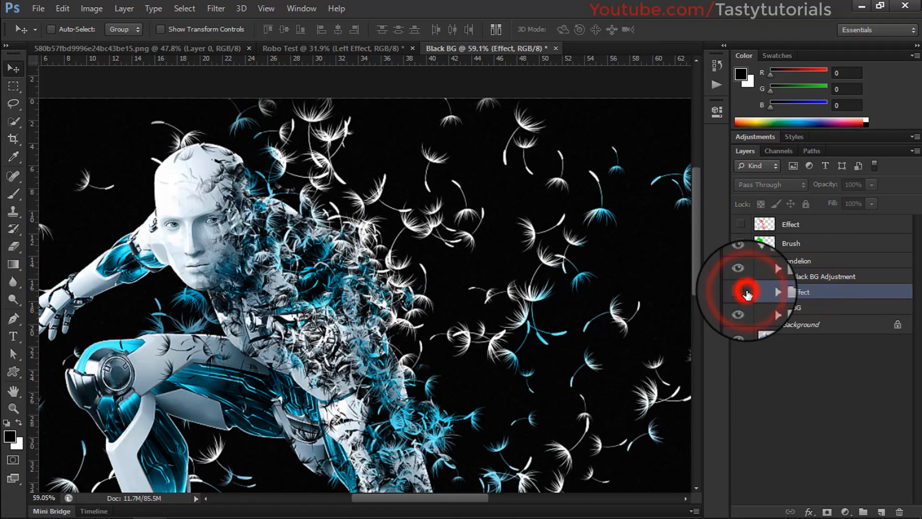
{"action": "left_click", "coordinate": [748, 293]}
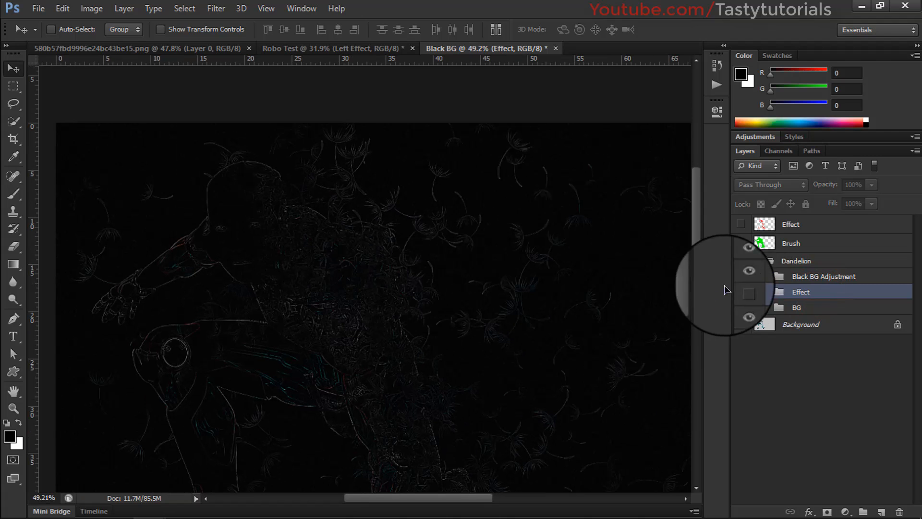
{"action": "left_click", "coordinate": [741, 292]}
Step: Inspect the Effect subgroup's layers and the IMG1 layer with its mask, and collapse the subgroup
{"action": "left_click", "coordinate": [768, 292]}
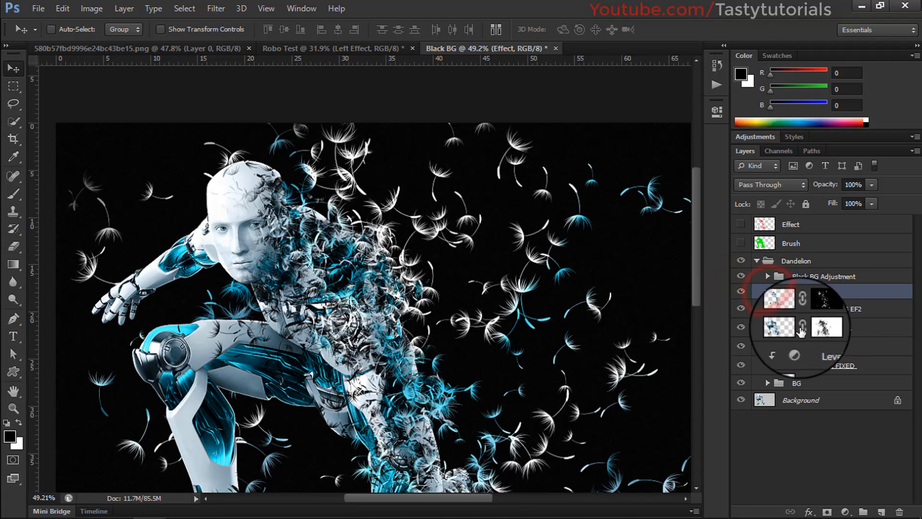
{"action": "left_click", "coordinate": [820, 329]}
{"action": "left_click", "coordinate": [742, 328]}
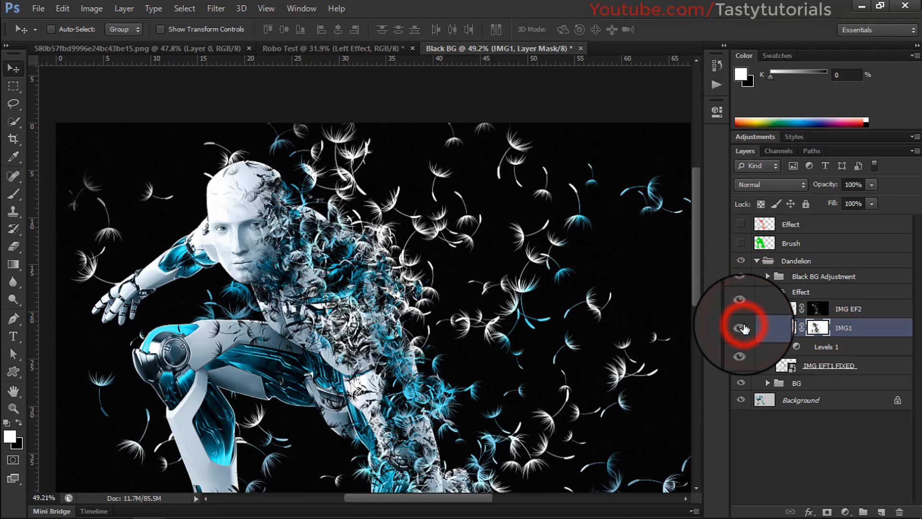
{"action": "scroll", "coordinate": [440, 283], "scroll_direction": "down", "scroll_amount": 5}
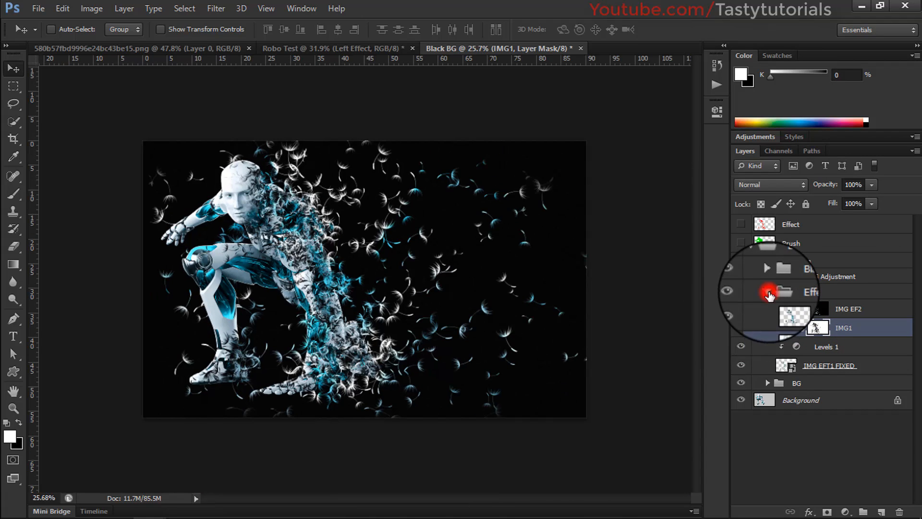
{"action": "left_click", "coordinate": [769, 293]}
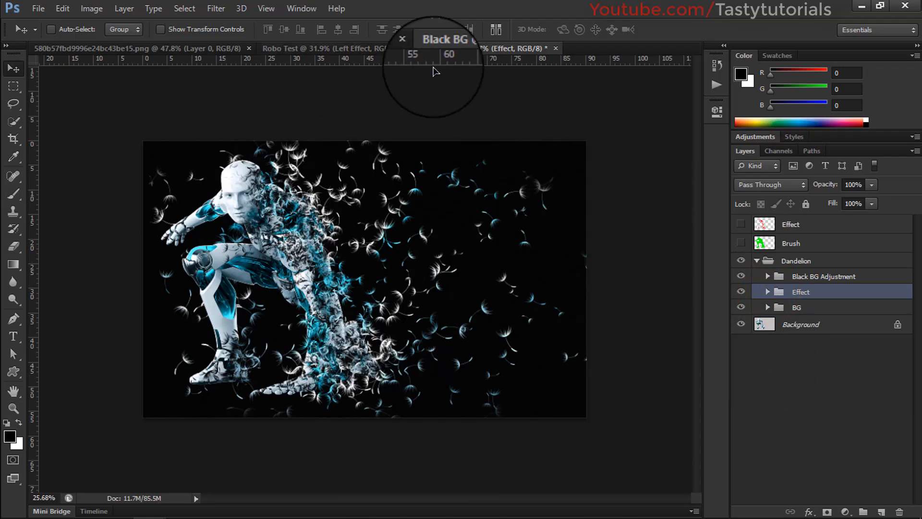
Step: Compare the adjusted Black BG document with the original Robo Test document by switching between them
{"action": "scroll", "coordinate": [425, 279], "scroll_direction": "up", "scroll_amount": 4}
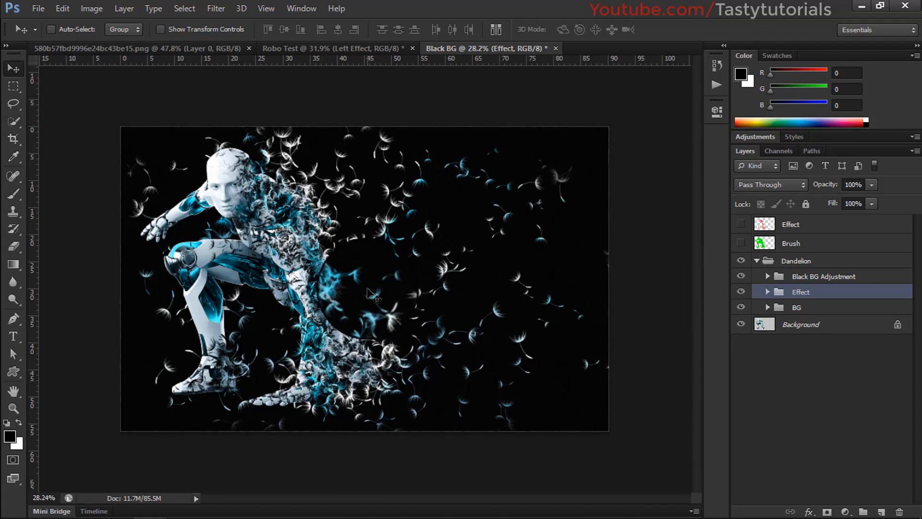
{"action": "left_click", "coordinate": [327, 48]}
{"action": "scroll", "coordinate": [231, 211], "scroll_direction": "up", "scroll_amount": 2}
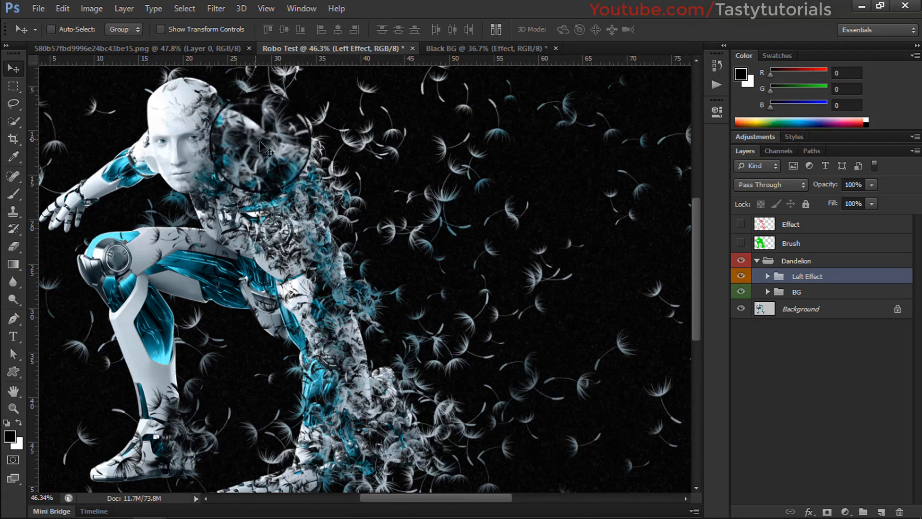
{"action": "left_click", "coordinate": [440, 48]}
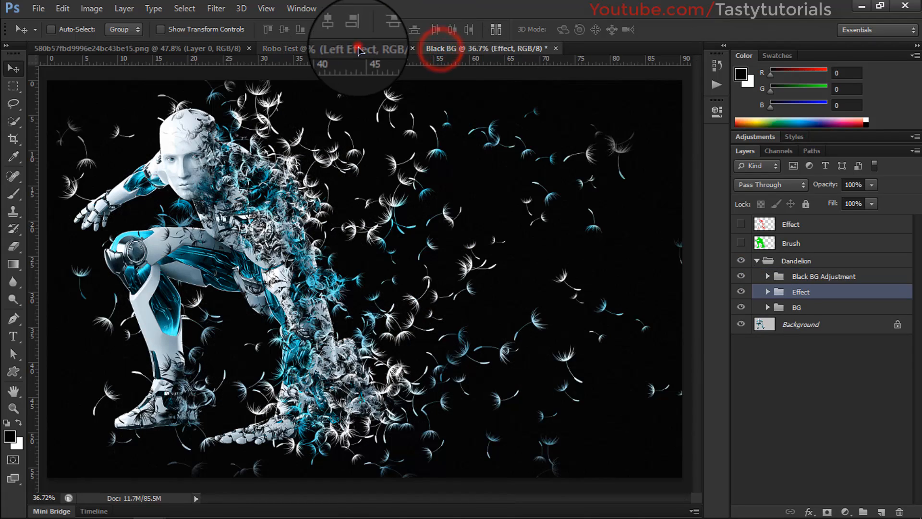
{"action": "left_click", "coordinate": [356, 48]}
{"action": "left_click", "coordinate": [451, 48]}
Step: Close the Robo Test document without saving it
{"action": "left_click", "coordinate": [413, 48]}
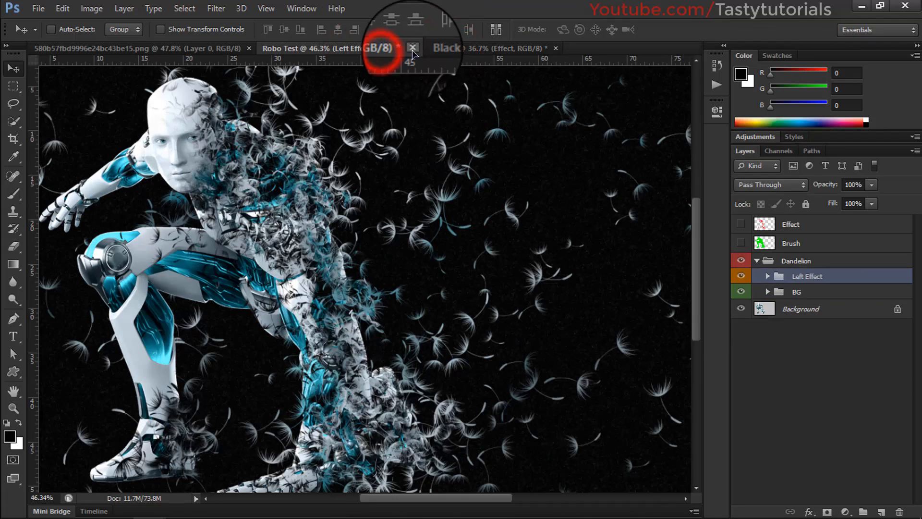
{"action": "left_click", "coordinate": [458, 202]}
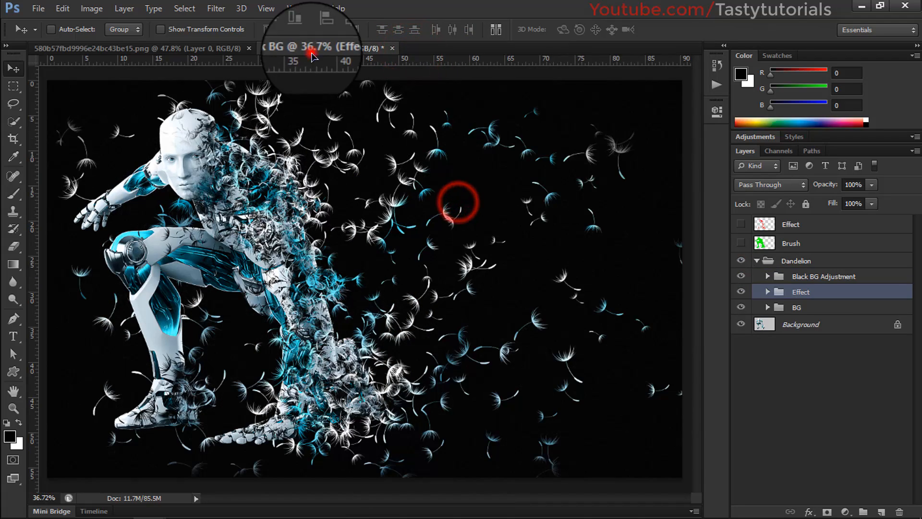
Step: Save the document as Black BG in Photoshop PSD format in the PS folder with Maximize Compatibility on, and close all remaining documents
{"action": "left_click", "coordinate": [38, 8]}
{"action": "left_click", "coordinate": [64, 155]}
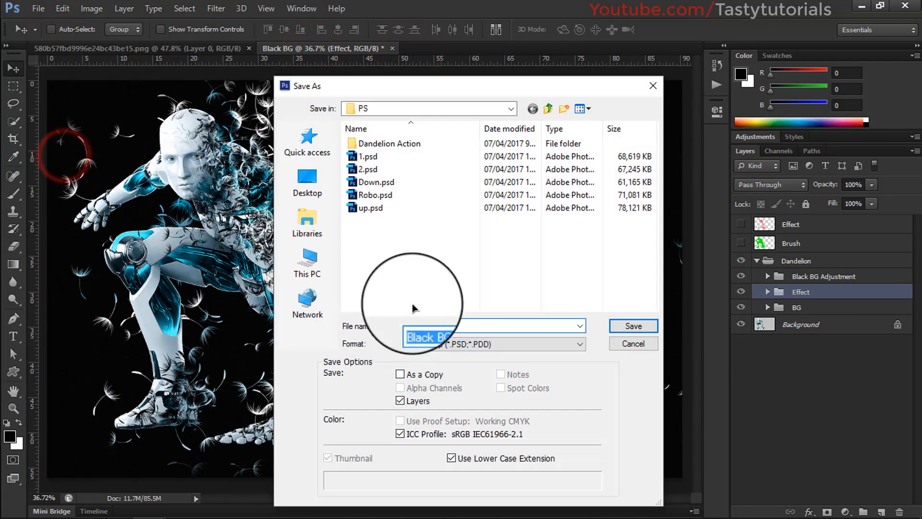
{"action": "left_click", "coordinate": [620, 328]}
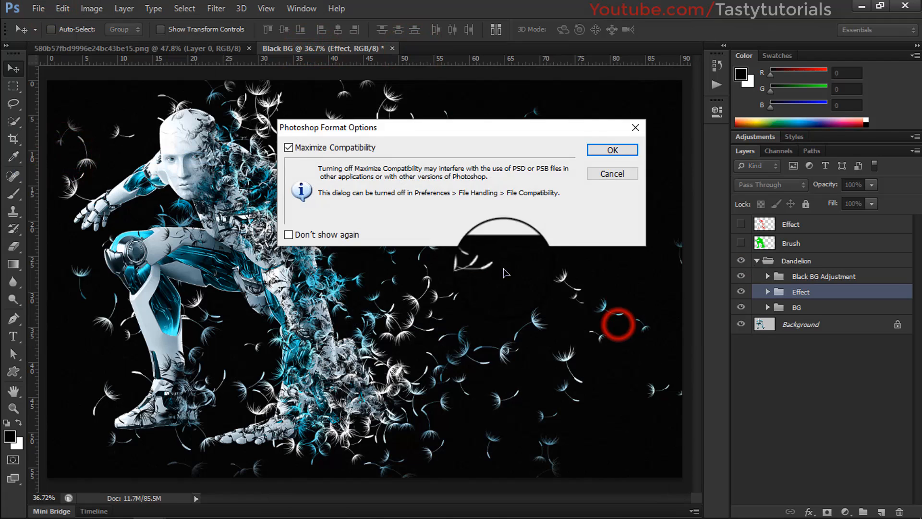
{"action": "left_click", "coordinate": [613, 149]}
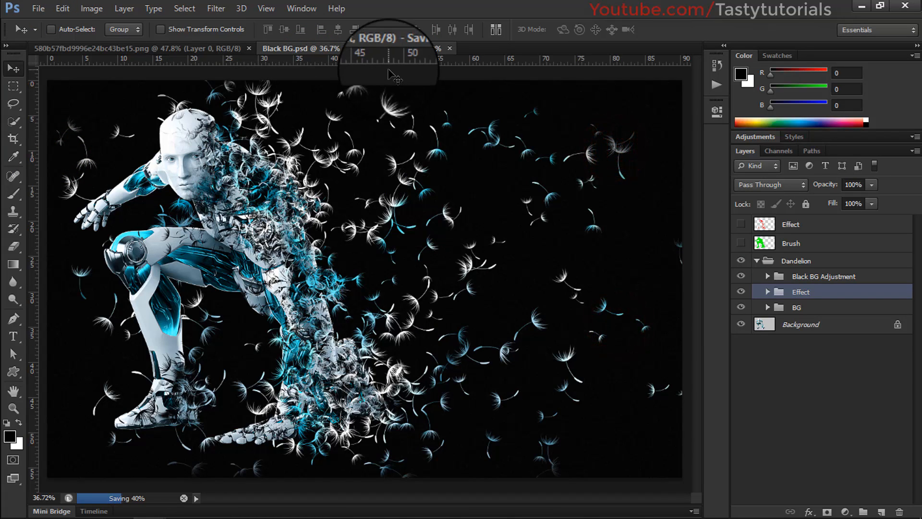
{"action": "left_click", "coordinate": [403, 49]}
{"action": "left_click", "coordinate": [249, 49]}
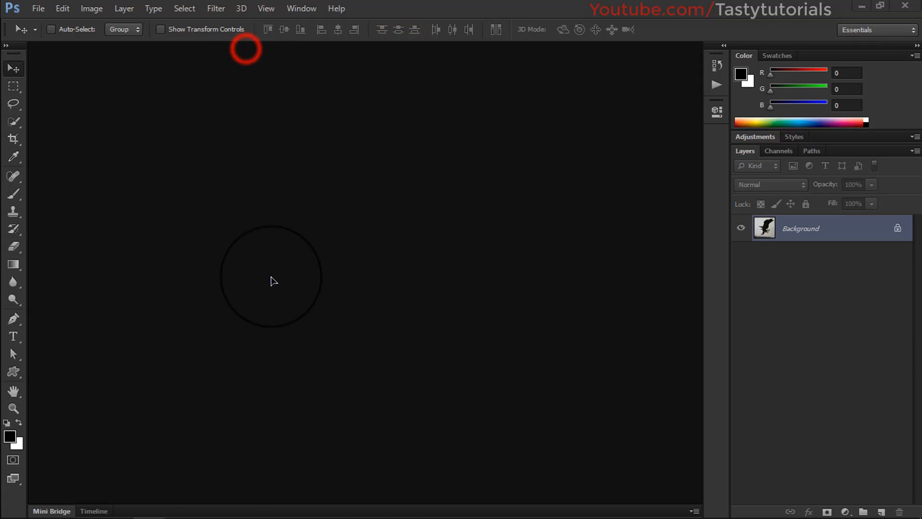
Step: Bring up the floating Bald-eagle.jpg window, dock it in the main document area, and fit the image to the screen
{"action": "left_click", "coordinate": [150, 505]}
{"action": "left_click", "coordinate": [246, 451]}
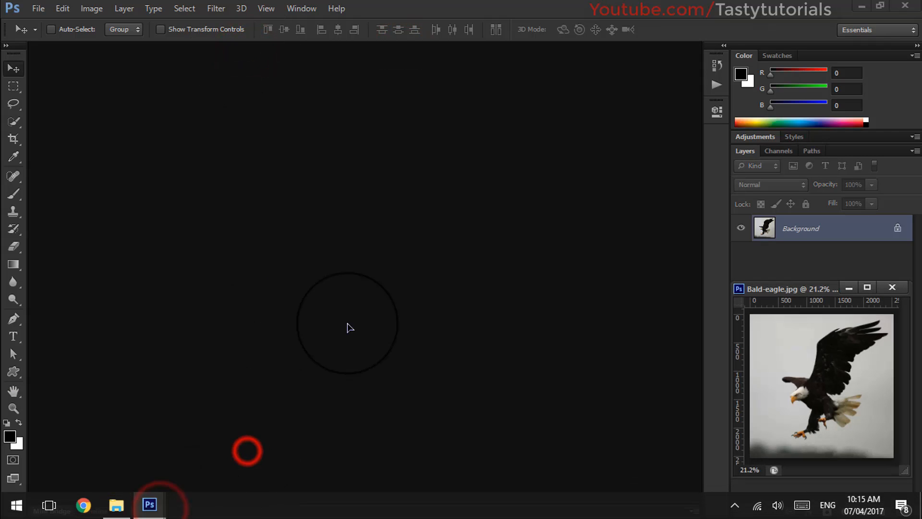
{"action": "left_click_drag", "start_coordinate": [784, 287], "coordinate": [219, 48]}
{"action": "key", "text": "ctrl+0"}
{"action": "scroll", "coordinate": [369, 283], "scroll_direction": "down", "scroll_amount": 3}
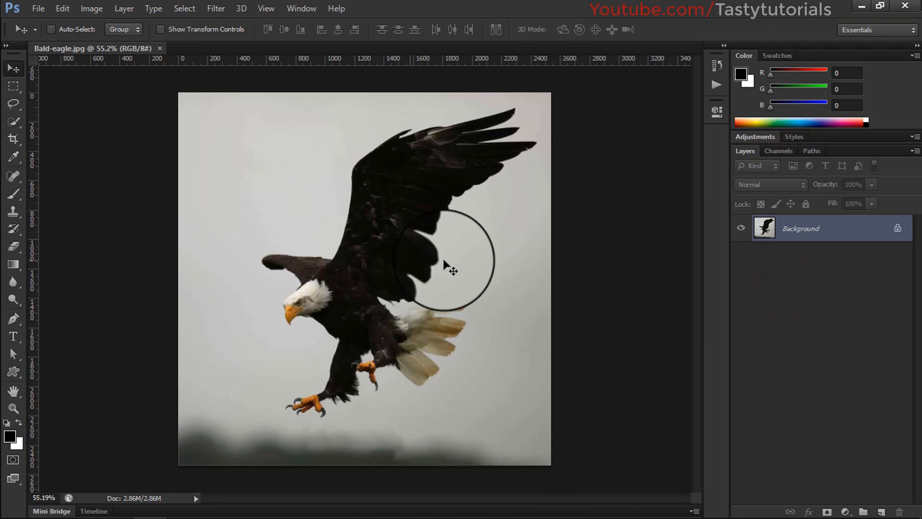
Step: Create a new document named Eagle, 2560 x 1600 pixels, 72 pixels/inch, RGB Color, 8 bit, with transparent background contents
{"action": "left_click", "coordinate": [38, 8]}
{"action": "left_click", "coordinate": [37, 22]}
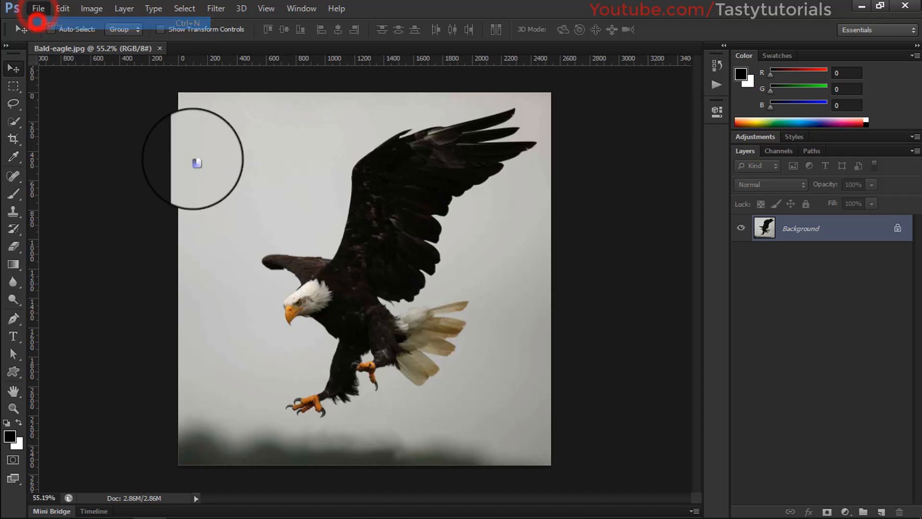
{"action": "left_click_drag", "start_coordinate": [338, 142], "coordinate": [304, 142]}
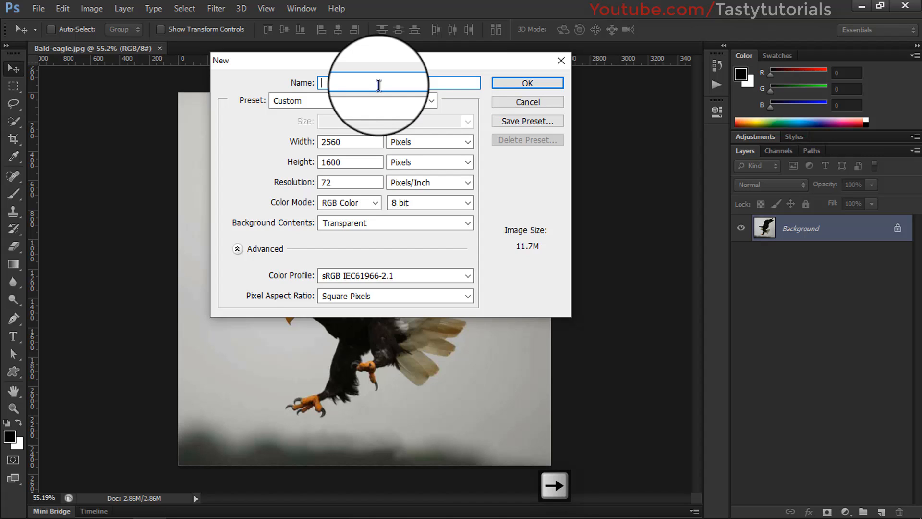
{"action": "type", "text": "gle"}
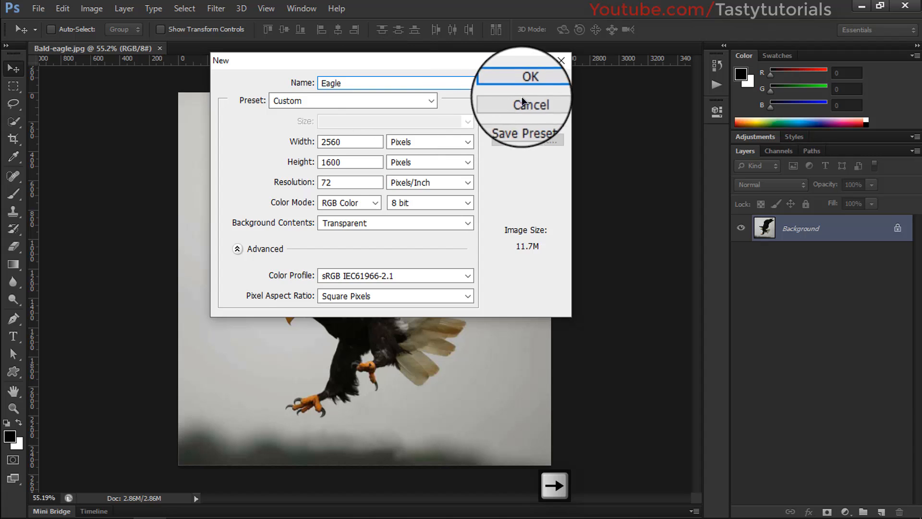
{"action": "left_click", "coordinate": [529, 82]}
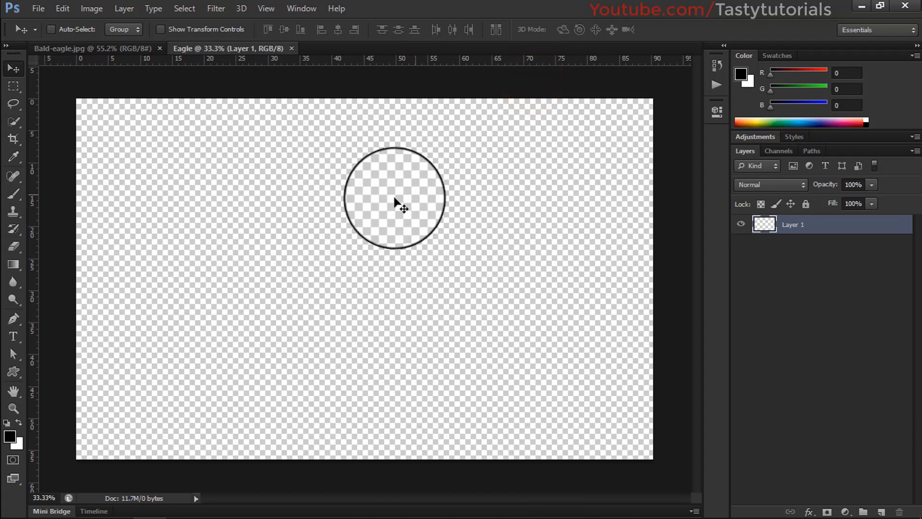
Step: Copy the Bald-eagle.jpg photo into the Eagle document as a new layer and place it near the canvas centre
{"action": "left_click", "coordinate": [128, 48]}
{"action": "left_click_drag", "start_coordinate": [330, 185], "coordinate": [322, 208]}
{"action": "left_click_drag", "start_coordinate": [384, 211], "coordinate": [391, 223]}
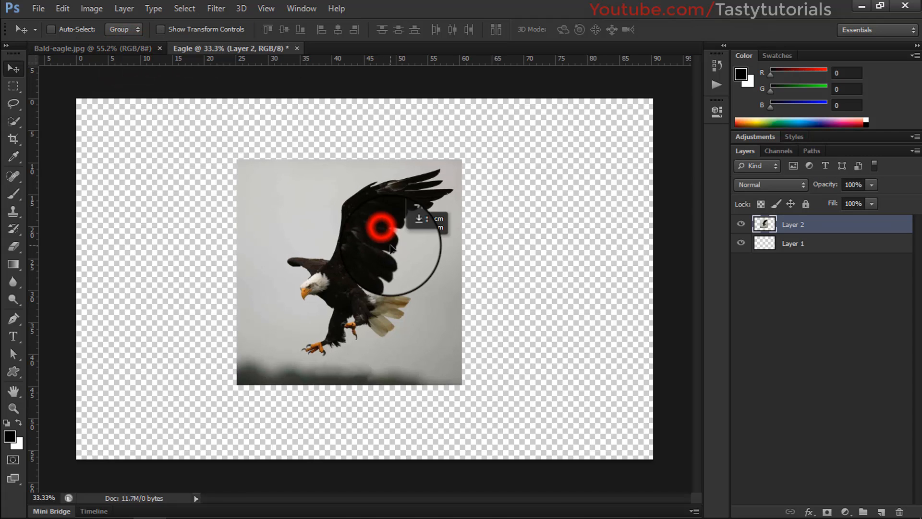
Step: Scale the eagle photo proportionally to about 160.6% so it fills the canvas height, and apply the transform
{"action": "key", "text": "ctrl+t"}
{"action": "left_click_drag", "start_coordinate": [468, 172], "coordinate": [525, 94]}
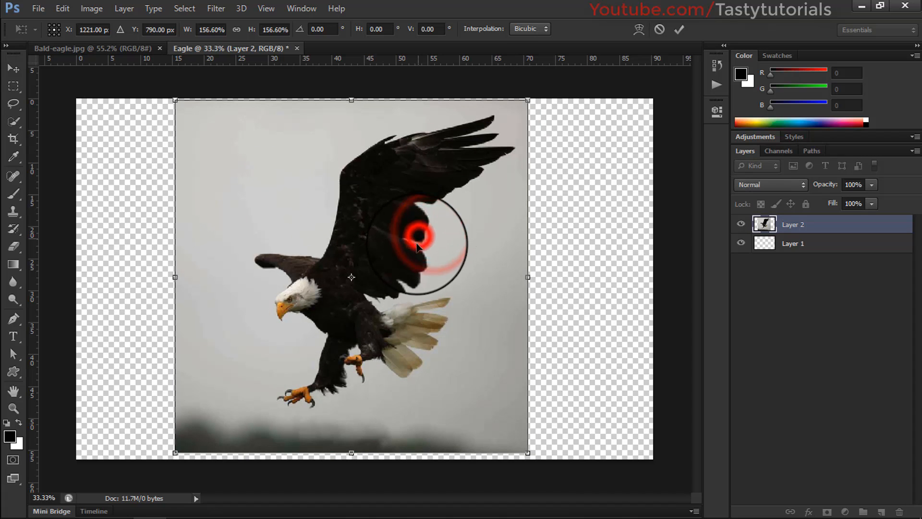
{"action": "left_click_drag", "start_coordinate": [417, 246], "coordinate": [415, 252]}
{"action": "left_click_drag", "start_coordinate": [527, 106], "coordinate": [535, 98]}
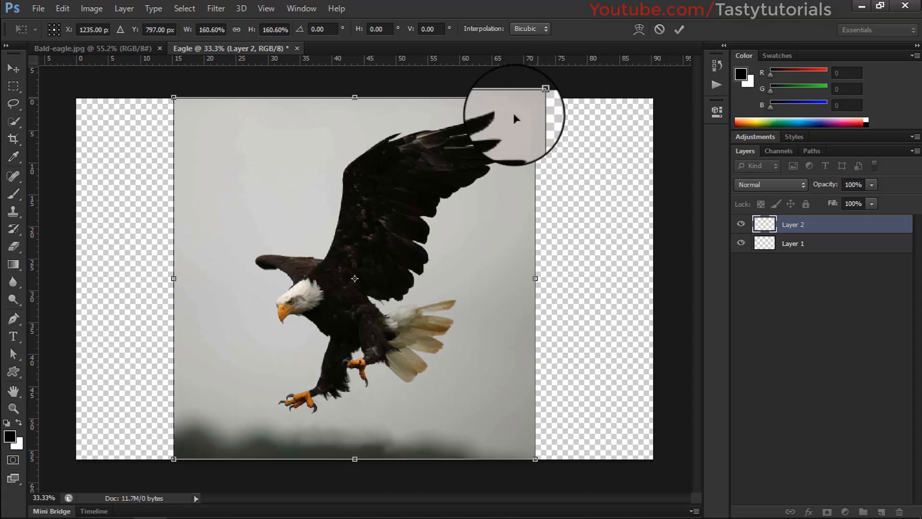
{"action": "double_click", "coordinate": [480, 147]}
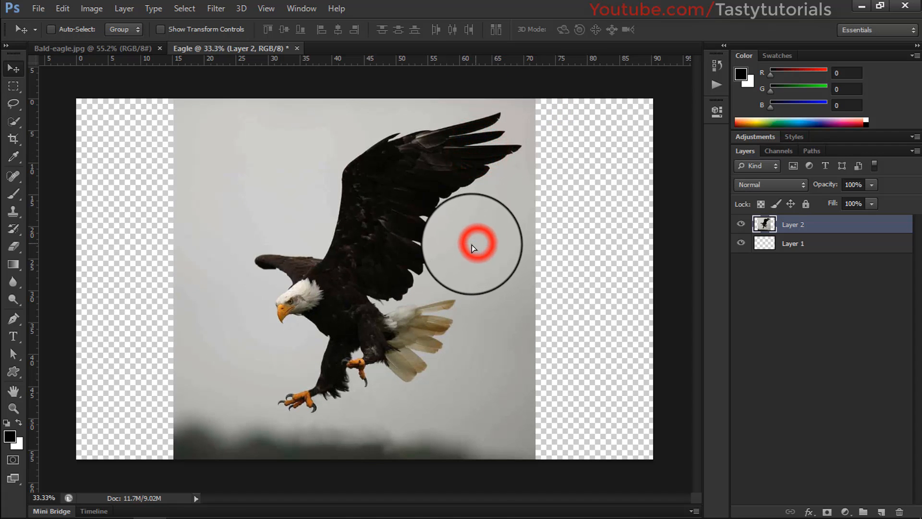
Step: Move the eagle photo flush against the canvas's left edge and delete the empty Layer 1
{"action": "left_click_drag", "start_coordinate": [472, 244], "coordinate": [346, 242]}
{"action": "left_click_drag", "start_coordinate": [305, 189], "coordinate": [297, 189]}
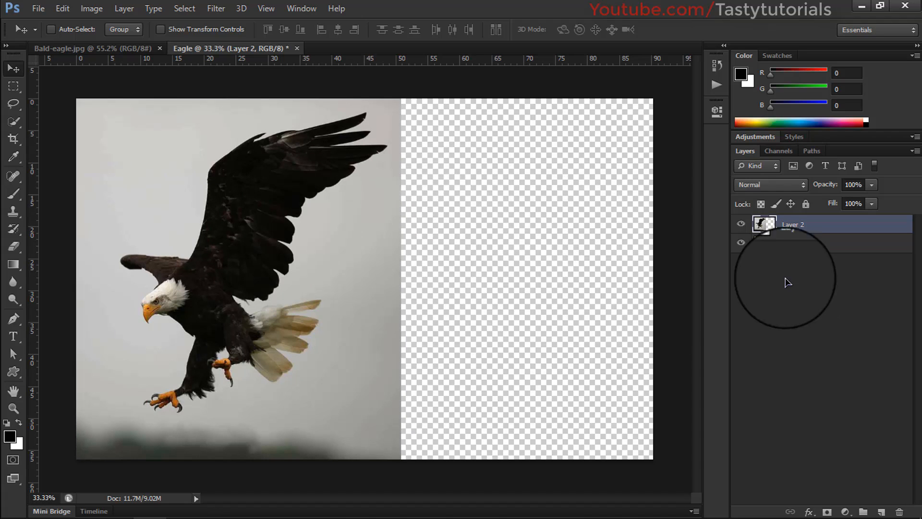
{"action": "left_click", "coordinate": [845, 244]}
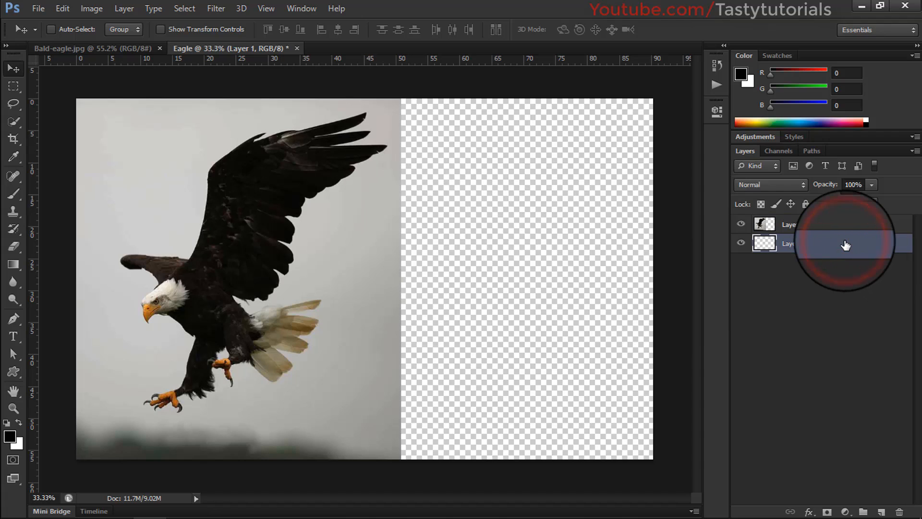
{"action": "key", "text": "Delete"}
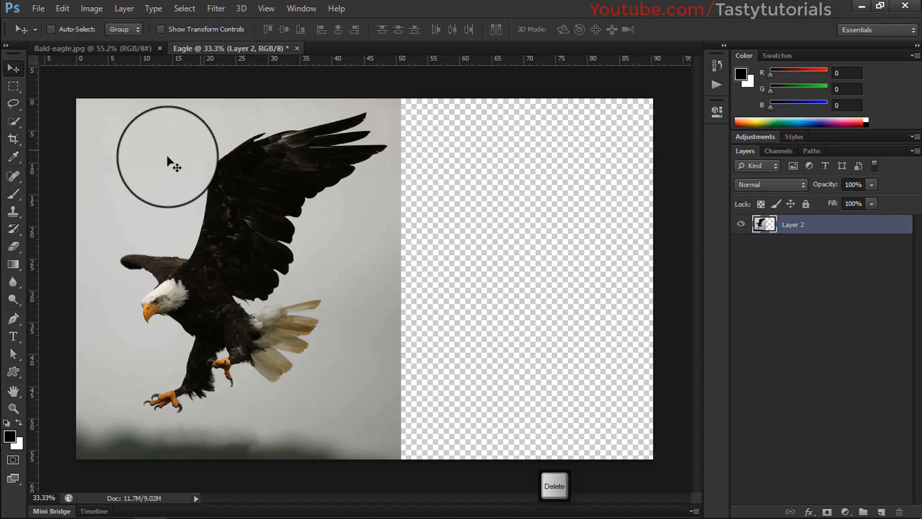
Step: Select a thin full-height strip along the photo's right edge, stretch it to about 2836% width across the empty canvas, and deselect
{"action": "left_click_drag", "start_coordinate": [15, 87], "coordinate": [49, 87]}
{"action": "left_click_drag", "start_coordinate": [397, 99], "coordinate": [407, 489]}
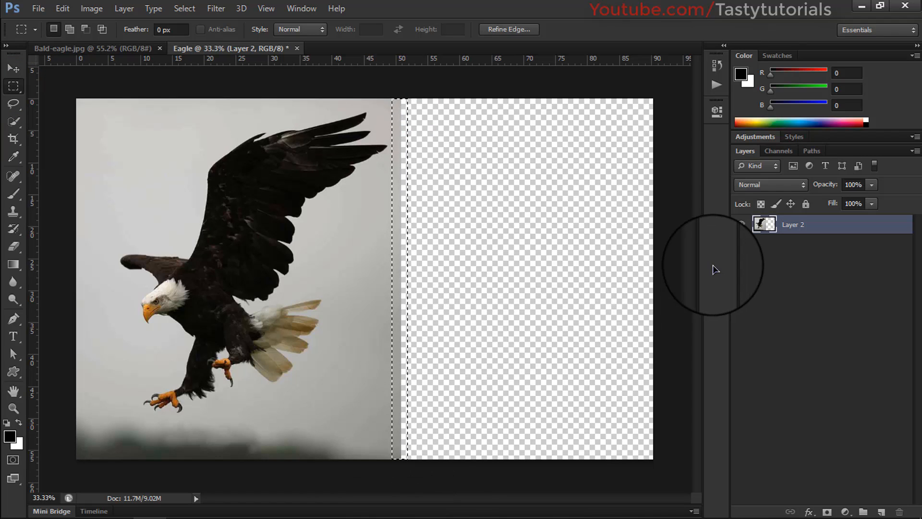
{"action": "key", "text": "ctrl+t"}
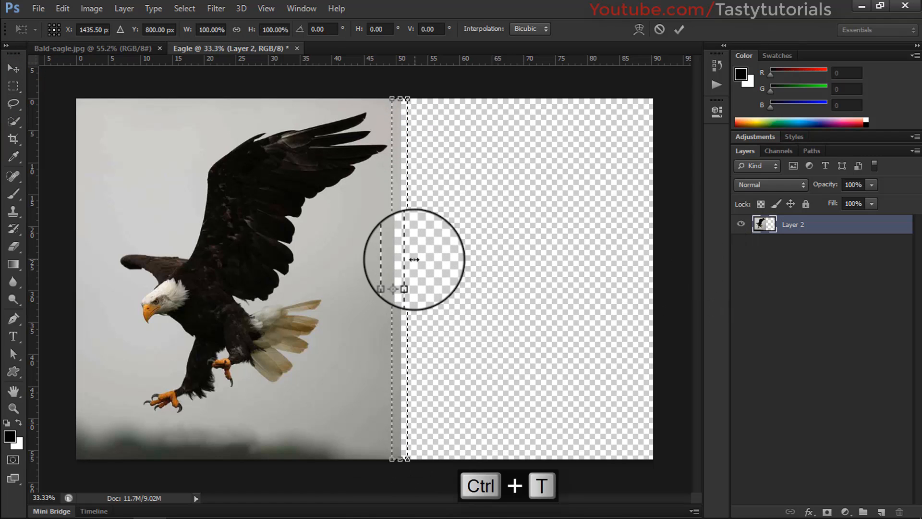
{"action": "left_click_drag", "start_coordinate": [408, 262], "coordinate": [533, 270]}
{"action": "left_click_drag", "start_coordinate": [641, 278], "coordinate": [662, 278]}
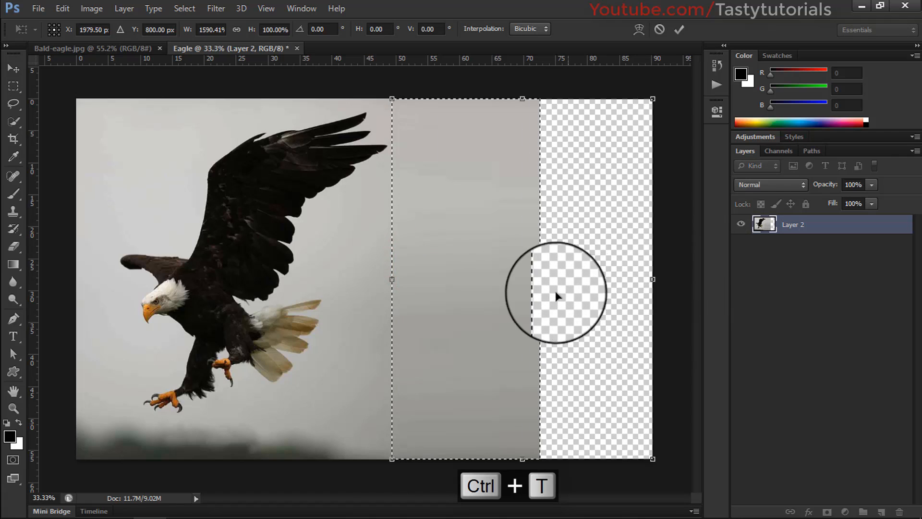
{"action": "scroll", "coordinate": [556, 293], "scroll_direction": "down", "scroll_amount": 5}
{"action": "left_click_drag", "start_coordinate": [554, 278], "coordinate": [684, 279]}
{"action": "scroll", "coordinate": [390, 331], "scroll_direction": "up", "scroll_amount": 7}
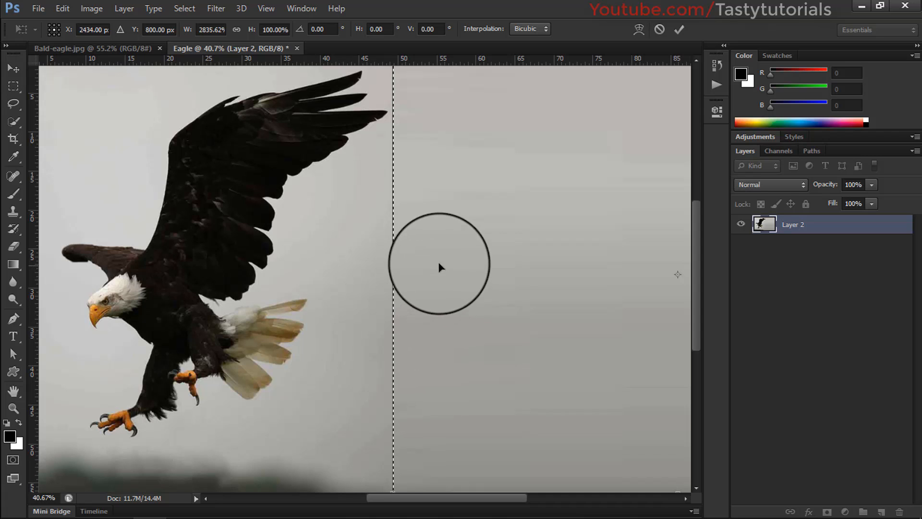
{"action": "left_click", "coordinate": [680, 31]}
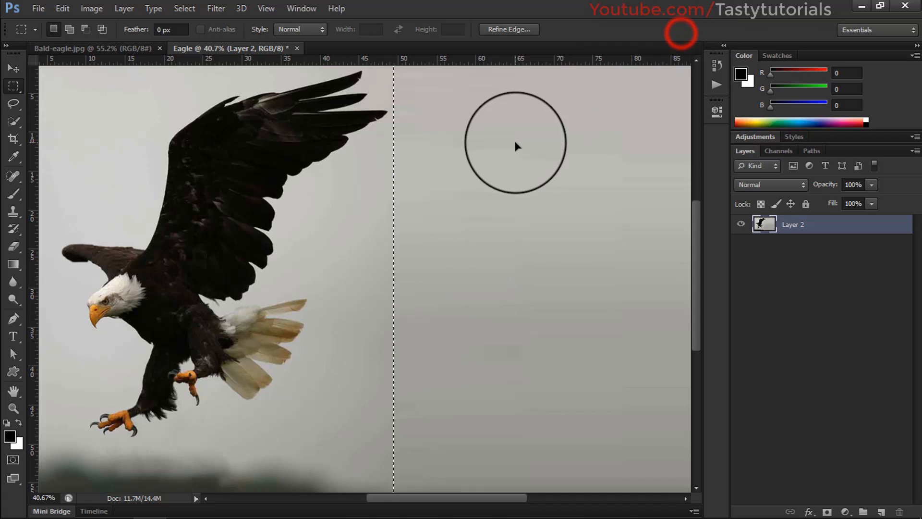
{"action": "key", "text": "ctrl+d"}
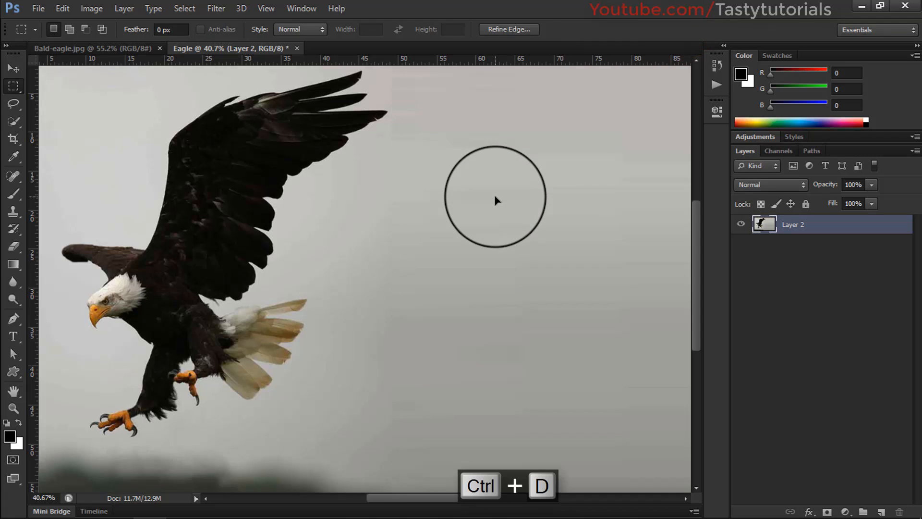
Step: Select the eagle's wings, head, body and tail with the Quick Selection tool at brush size 35
{"action": "scroll", "coordinate": [493, 202], "scroll_direction": "down", "scroll_amount": 2}
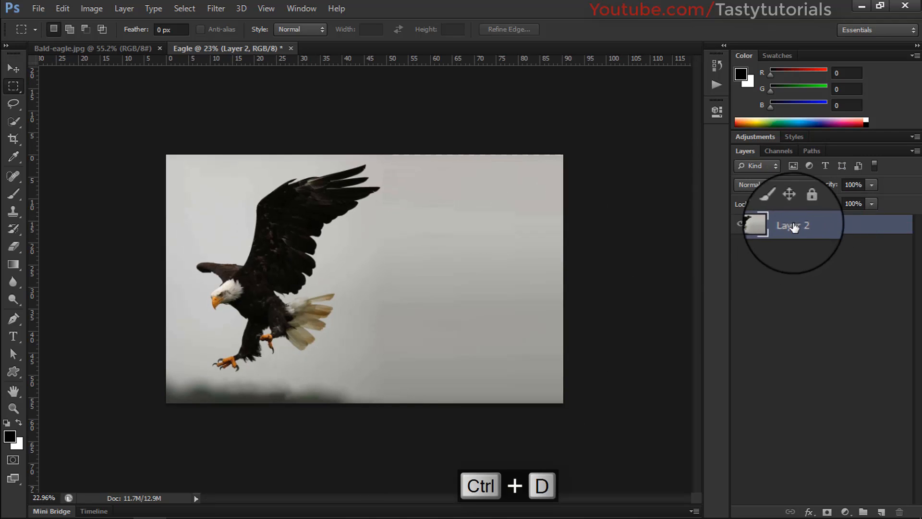
{"action": "scroll", "coordinate": [376, 256], "scroll_direction": "up", "scroll_amount": 1}
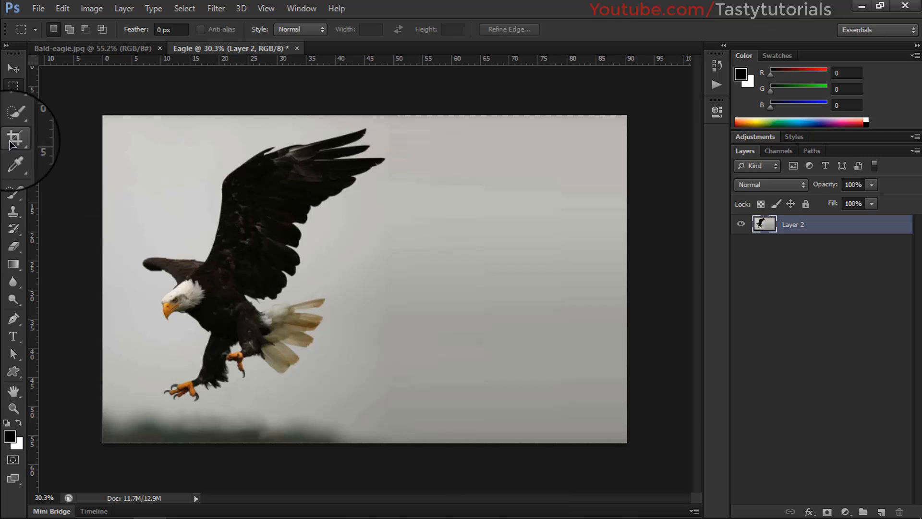
{"action": "left_click", "coordinate": [13, 121]}
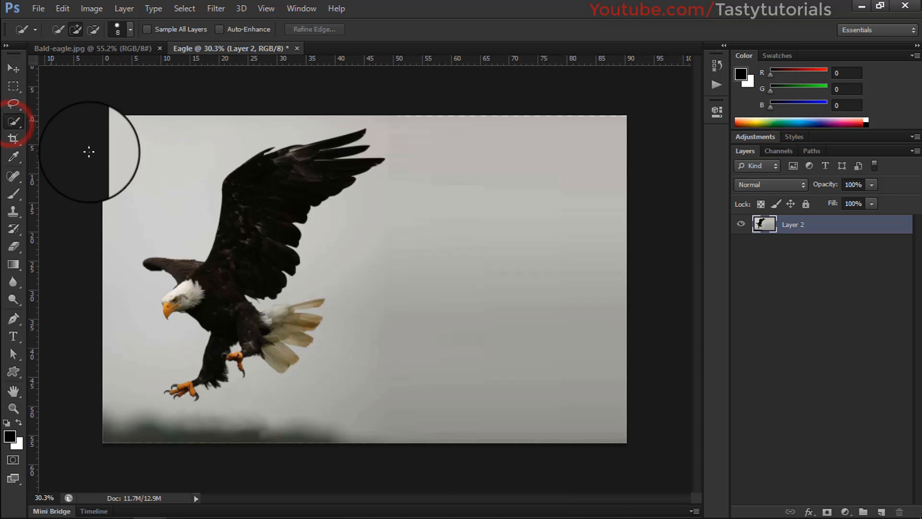
{"action": "scroll", "coordinate": [144, 225], "scroll_direction": "up", "scroll_amount": 2}
{"action": "left_click_drag", "start_coordinate": [186, 268], "coordinate": [253, 260]}
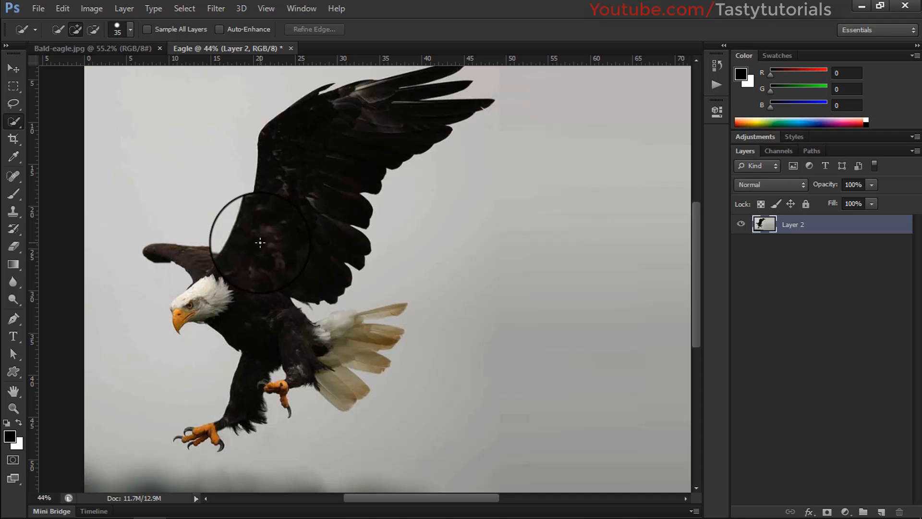
{"action": "scroll", "coordinate": [339, 187], "scroll_direction": "down", "scroll_amount": 1}
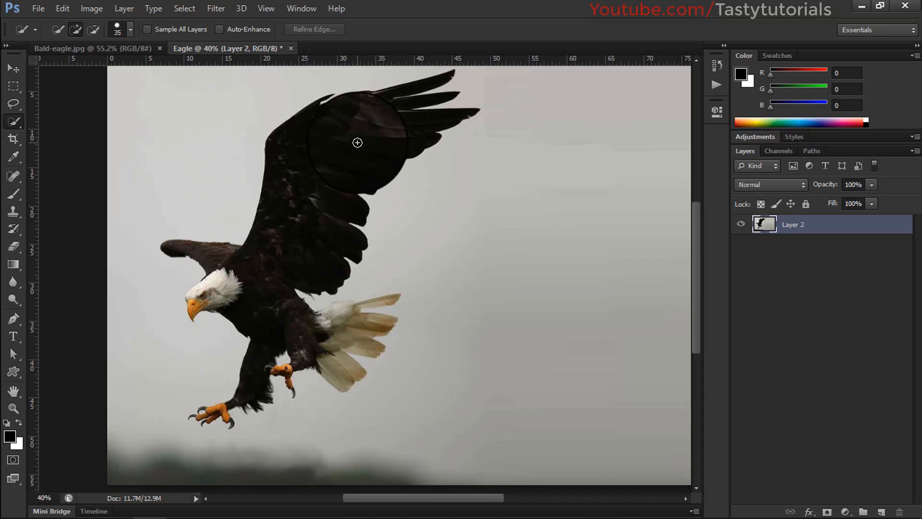
{"action": "mouse_move", "coordinate": [341, 151]}
{"action": "left_mouse_down"}
{"action": "mouse_move", "coordinate": [317, 241]}
{"action": "mouse_move", "coordinate": [335, 194]}
{"action": "mouse_move", "coordinate": [276, 236]}
{"action": "mouse_move", "coordinate": [271, 291]}
{"action": "mouse_move", "coordinate": [234, 304]}
{"action": "mouse_move", "coordinate": [219, 295]}
{"action": "mouse_move", "coordinate": [198, 311]}
{"action": "left_mouse_up"}
{"action": "scroll", "coordinate": [182, 332], "scroll_direction": "up", "scroll_amount": 4}
{"action": "left_click_drag", "start_coordinate": [321, 345], "coordinate": [303, 293]}
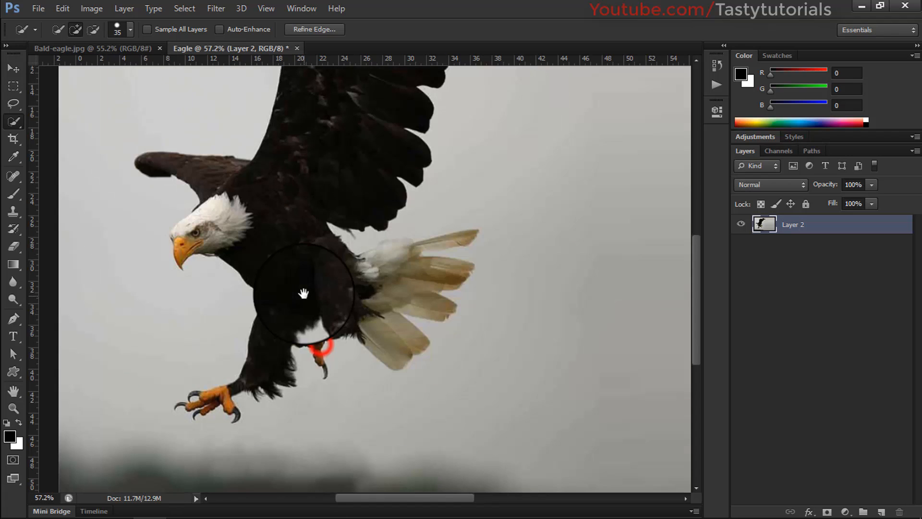
{"action": "mouse_move", "coordinate": [373, 281]}
{"action": "left_mouse_down"}
{"action": "mouse_move", "coordinate": [414, 298]}
{"action": "mouse_move", "coordinate": [382, 350]}
{"action": "mouse_move", "coordinate": [432, 264]}
{"action": "mouse_move", "coordinate": [456, 282]}
{"action": "mouse_move", "coordinate": [438, 242]}
{"action": "mouse_move", "coordinate": [411, 240]}
{"action": "mouse_move", "coordinate": [391, 245]}
{"action": "left_mouse_up"}
Step: Add the front foot's claws and the lower leg feathers to the eagle selection, reducing the brush size to 20
{"action": "scroll", "coordinate": [264, 387], "scroll_direction": "up", "scroll_amount": 4}
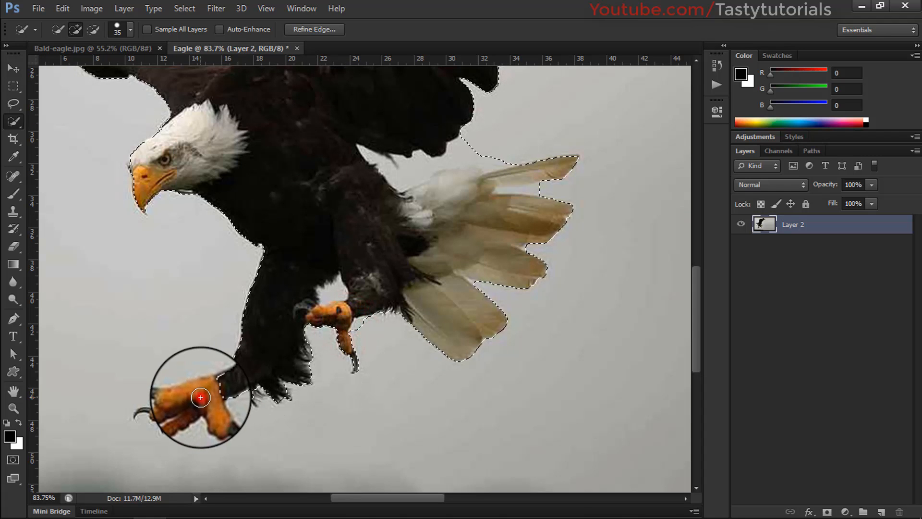
{"action": "scroll", "coordinate": [246, 372], "scroll_direction": "up", "scroll_amount": 4}
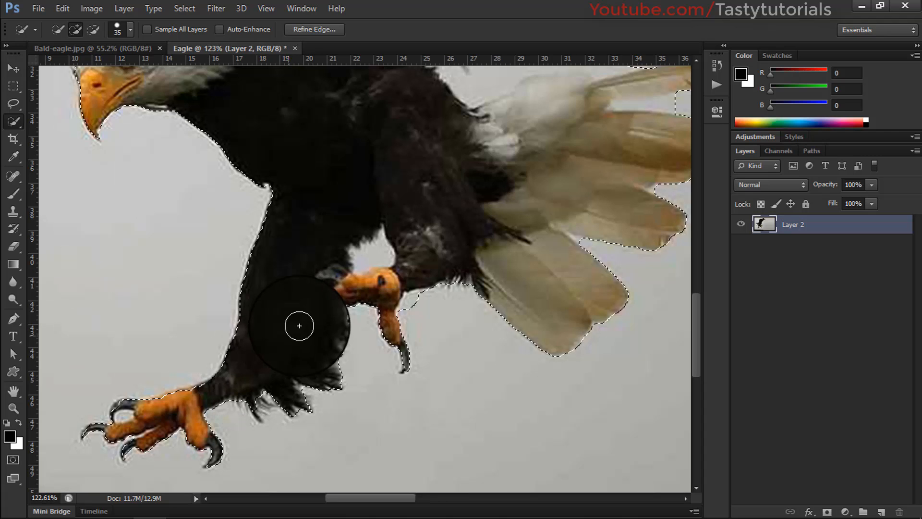
{"action": "left_click_drag", "start_coordinate": [304, 290], "coordinate": [284, 309]}
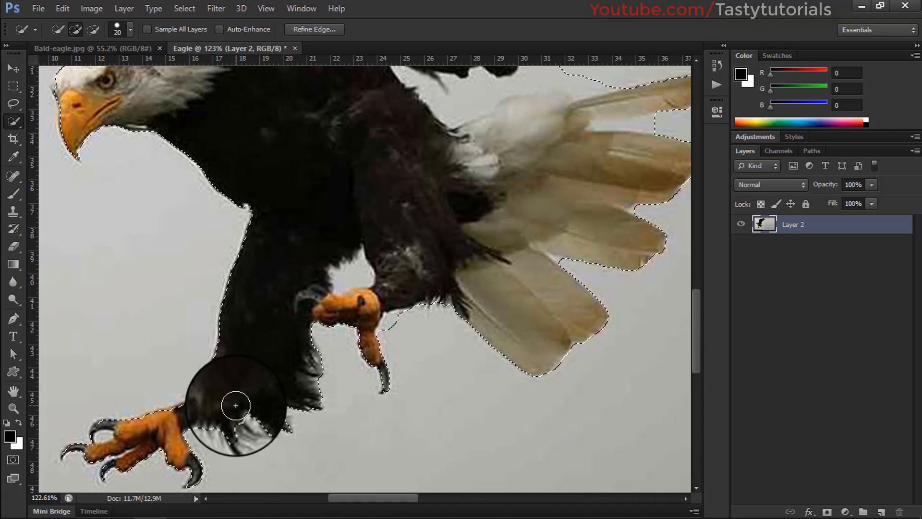
{"action": "left_click_drag", "start_coordinate": [285, 270], "coordinate": [240, 313]}
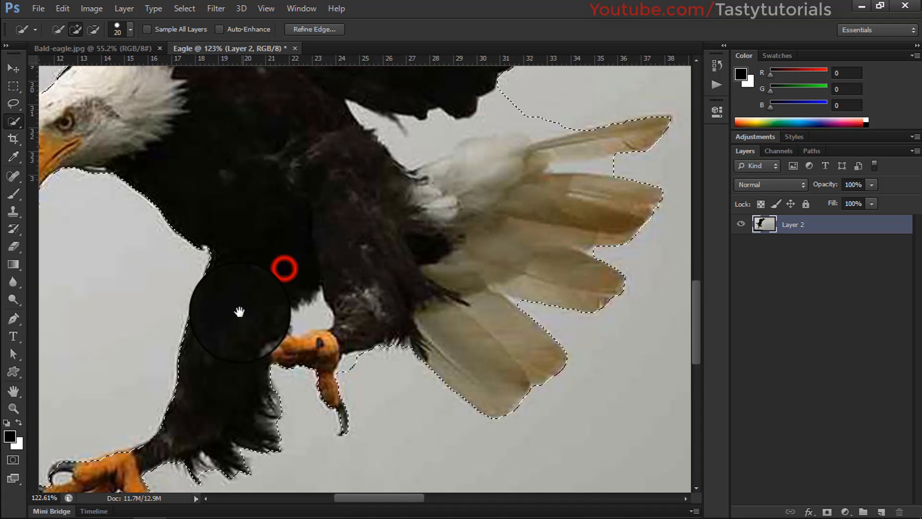
Step: Subtract the background gaps between the eagle's legs and between its wing and tail from the selection
{"action": "left_click", "coordinate": [310, 318], "text": "alt"}
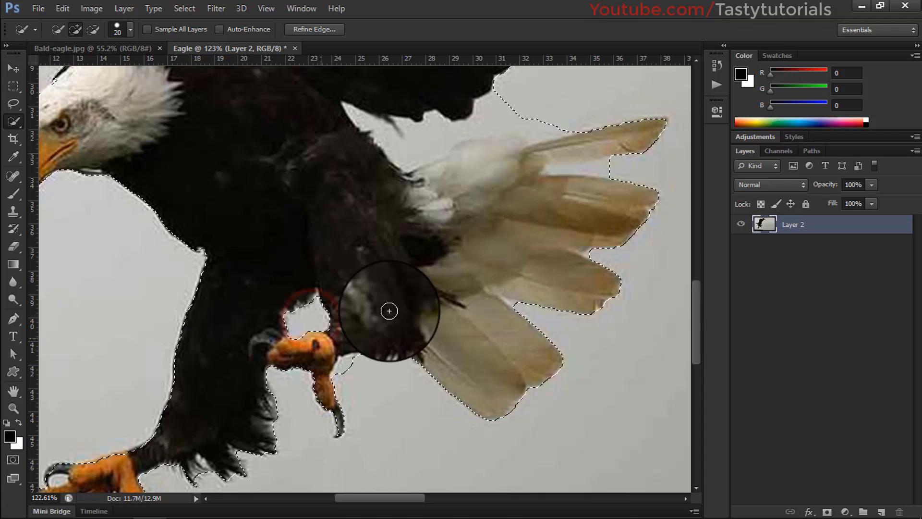
{"action": "mouse_move", "coordinate": [408, 281]}
{"action": "left_mouse_down"}
{"action": "mouse_move", "coordinate": [357, 322]}
{"action": "mouse_move", "coordinate": [328, 366]}
{"action": "left_mouse_up"}
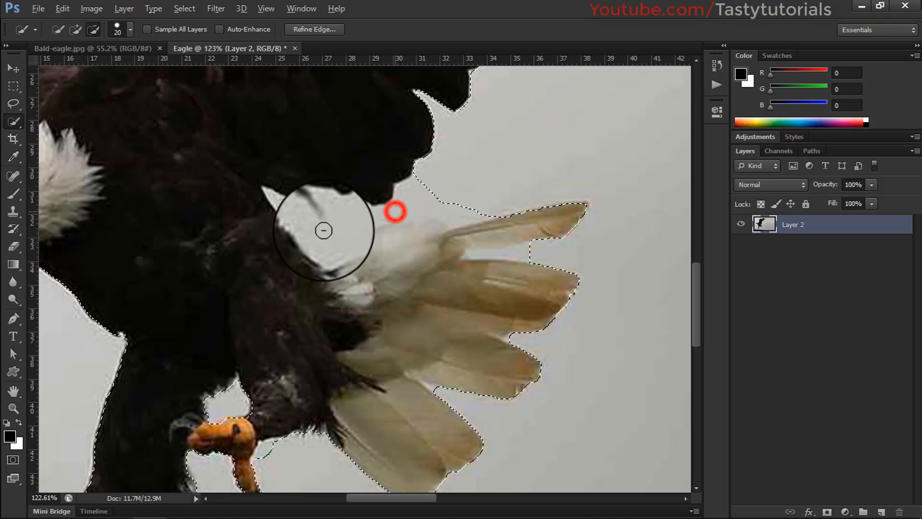
{"action": "left_click_drag", "start_coordinate": [407, 207], "coordinate": [374, 219]}
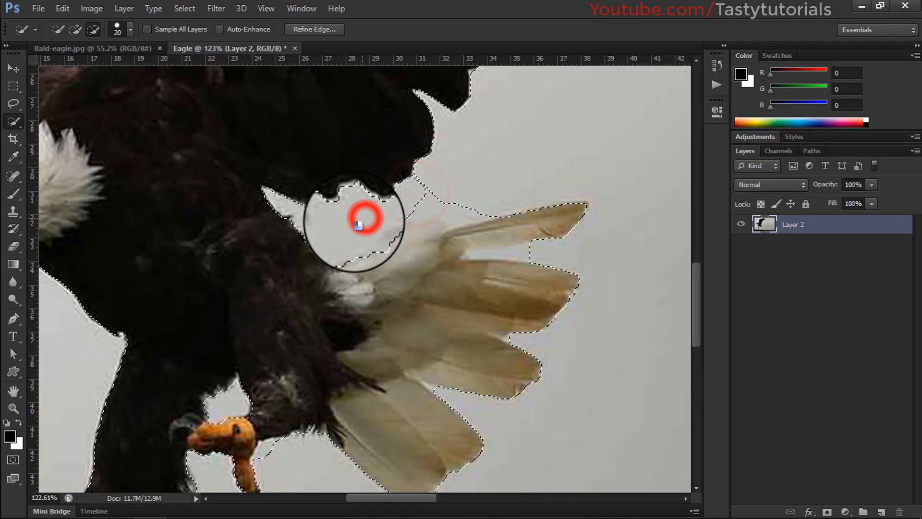
Step: Add the white tail feathers back to the selection and clean up its edge along the uppermost tail feather
{"action": "scroll", "coordinate": [322, 291], "scroll_direction": "up", "scroll_amount": 4}
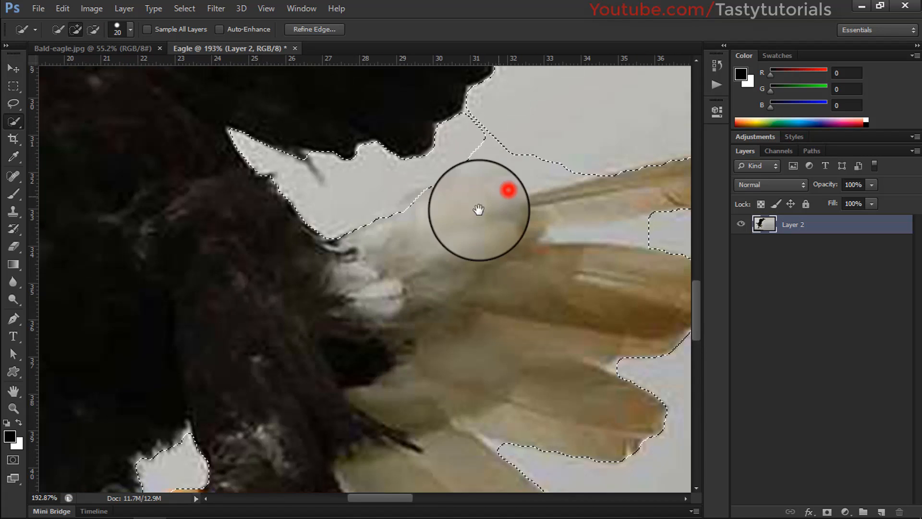
{"action": "left_click_drag", "start_coordinate": [479, 210], "coordinate": [436, 243]}
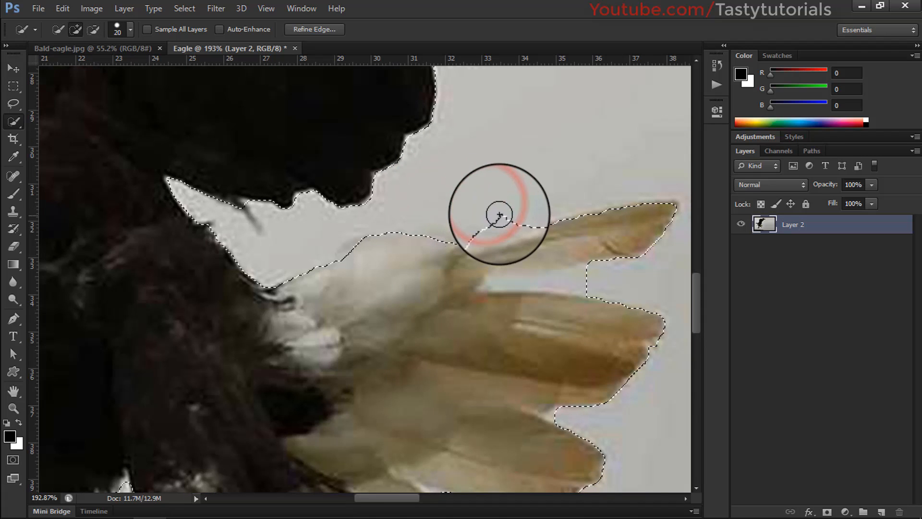
{"action": "left_click_drag", "start_coordinate": [498, 210], "coordinate": [469, 246]}
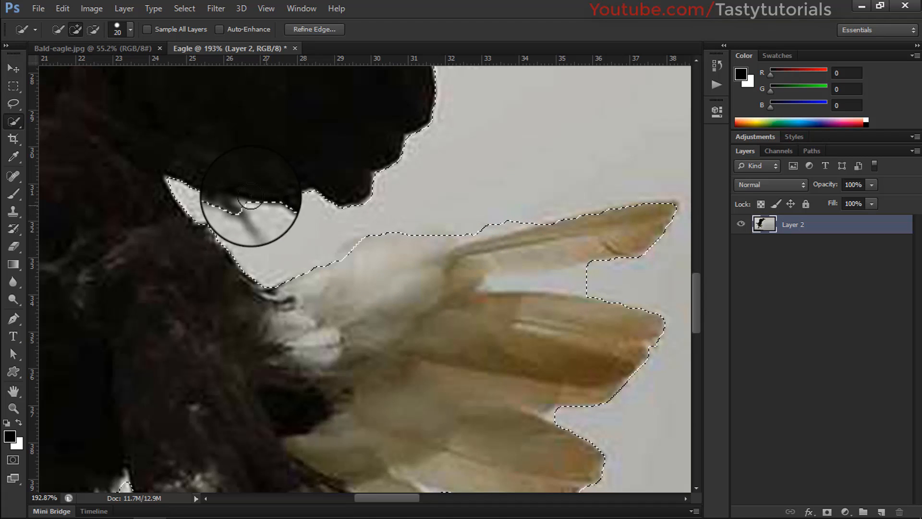
Step: Subtract the background gap between the two uppermost tail feathers from the selection with the Lasso tool
{"action": "scroll", "coordinate": [271, 264], "scroll_direction": "down", "scroll_amount": 3}
{"action": "mouse_move", "coordinate": [412, 354]}
{"action": "left_mouse_down"}
{"action": "mouse_move", "coordinate": [394, 210]}
{"action": "mouse_move", "coordinate": [397, 247]}
{"action": "left_mouse_up"}
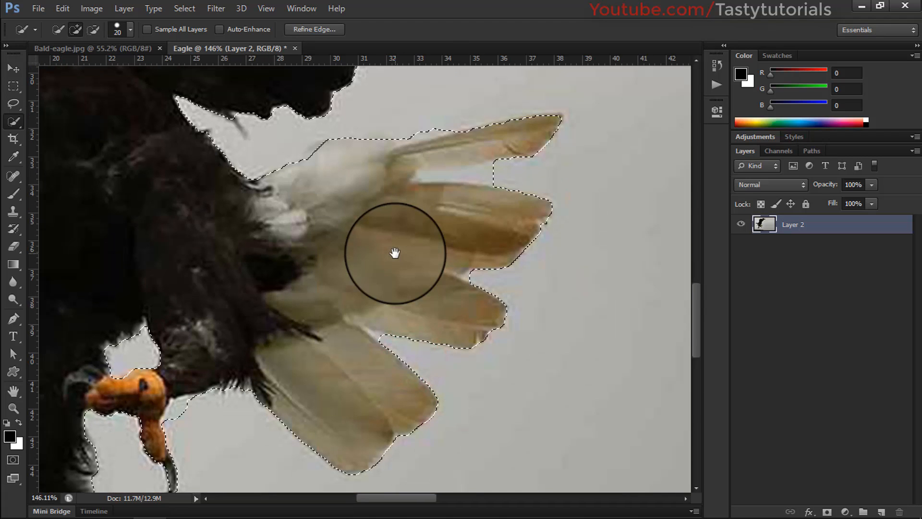
{"action": "right_click", "coordinate": [20, 125]}
{"action": "right_click", "coordinate": [17, 109]}
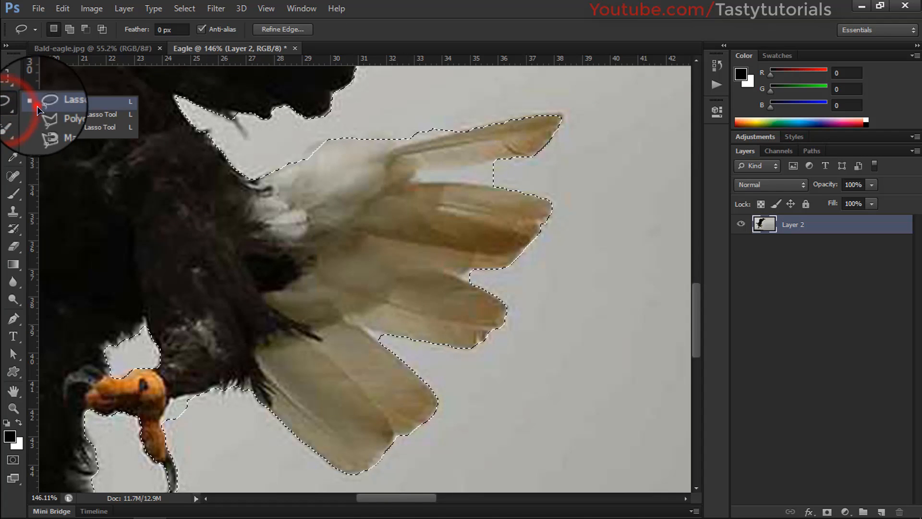
{"action": "left_click", "coordinate": [37, 109]}
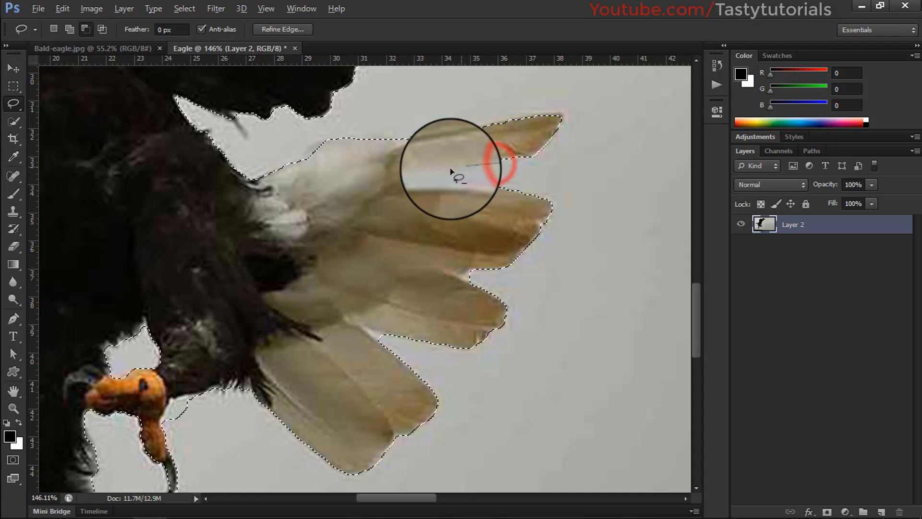
{"action": "mouse_move", "coordinate": [424, 180]}
{"action": "left_mouse_down"}
{"action": "mouse_move", "coordinate": [492, 185]}
{"action": "mouse_move", "coordinate": [502, 178]}
{"action": "mouse_move", "coordinate": [494, 161]}
{"action": "left_mouse_up"}
Step: Subtract the leftover background beneath the rear leg, beside the foot, from the eagle selection with the Lasso tool
{"action": "mouse_move", "coordinate": [326, 167]}
{"action": "left_mouse_down"}
{"action": "mouse_move", "coordinate": [426, 219]}
{"action": "mouse_move", "coordinate": [428, 239]}
{"action": "mouse_move", "coordinate": [443, 143]}
{"action": "left_mouse_up"}
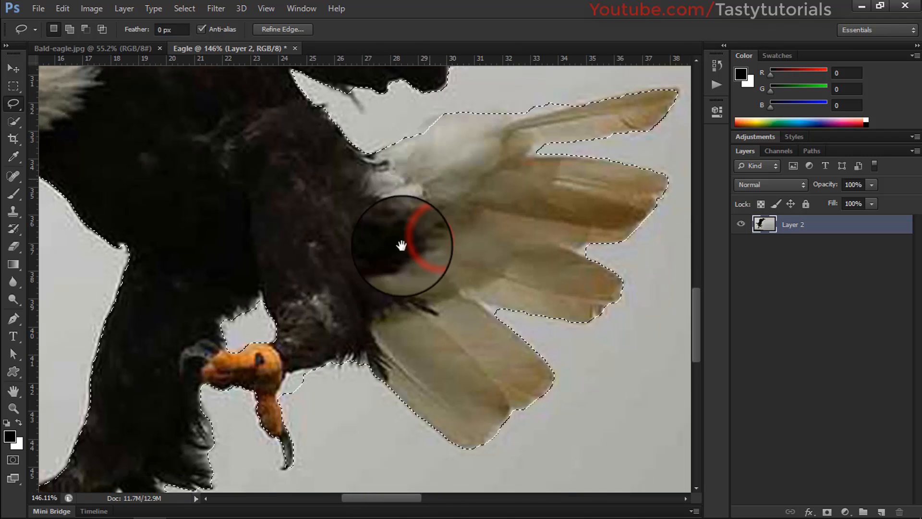
{"action": "left_click_drag", "start_coordinate": [400, 267], "coordinate": [451, 183]}
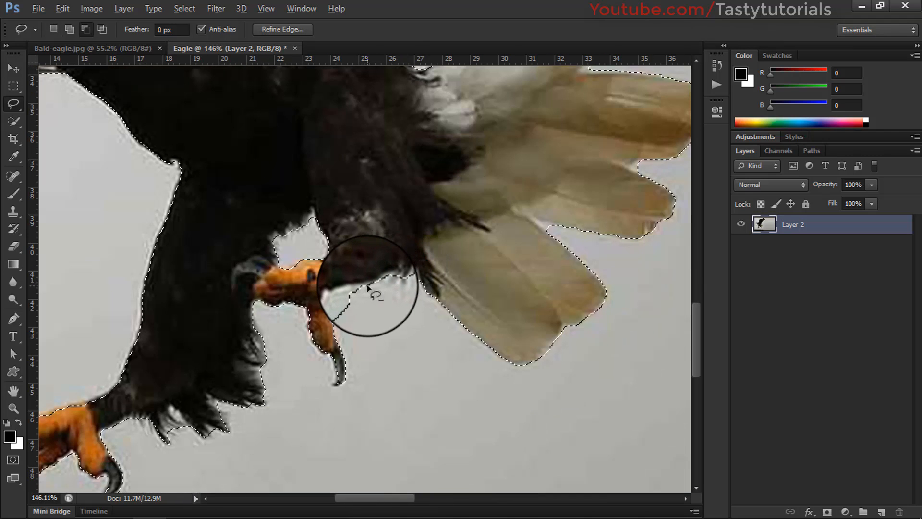
{"action": "mouse_move", "coordinate": [371, 285]}
{"action": "left_mouse_down"}
{"action": "mouse_move", "coordinate": [341, 292]}
{"action": "mouse_move", "coordinate": [337, 321]}
{"action": "mouse_move", "coordinate": [368, 313]}
{"action": "mouse_move", "coordinate": [361, 288]}
{"action": "mouse_move", "coordinate": [330, 309]}
{"action": "left_mouse_up"}
{"action": "scroll", "coordinate": [330, 308], "scroll_direction": "down", "scroll_amount": 6}
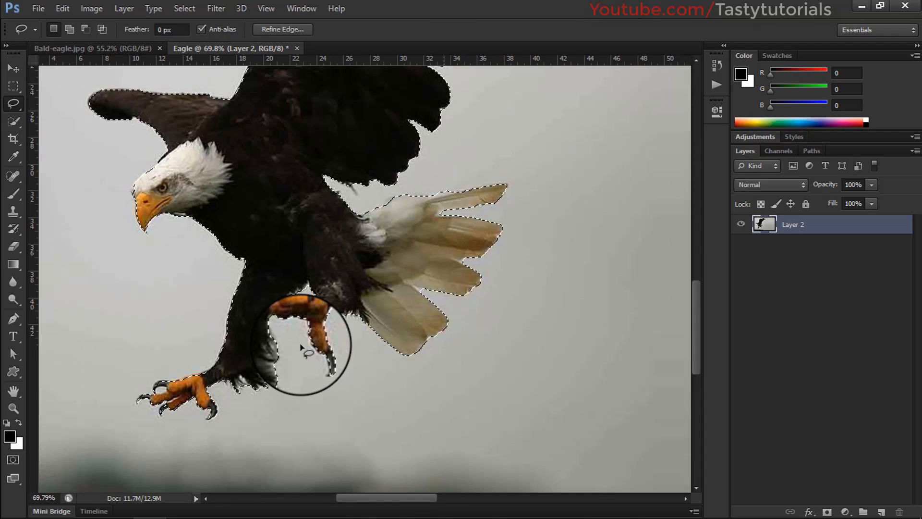
Step: Subtract the background gap enclosed by the front foot's upper curved talon from the eagle selection with the Lasso tool
{"action": "scroll", "coordinate": [146, 419], "scroll_direction": "up", "scroll_amount": 7}
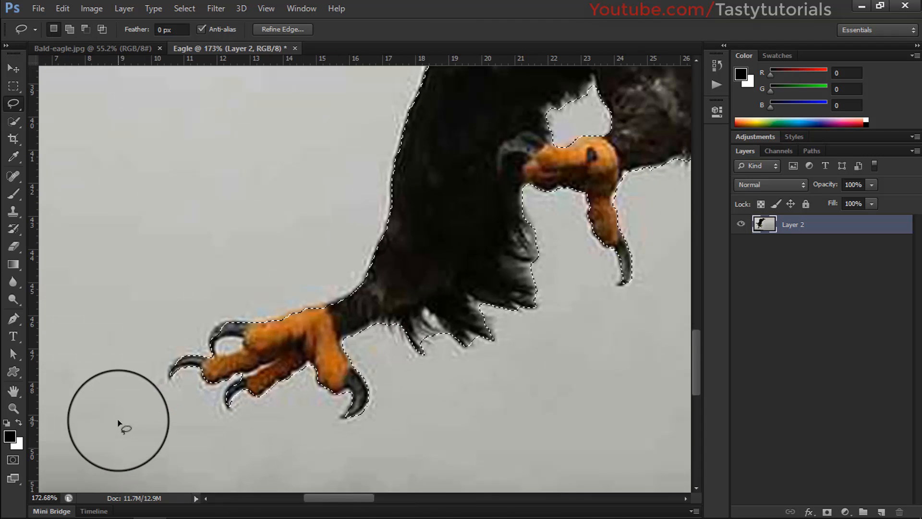
{"action": "scroll", "coordinate": [217, 330], "scroll_direction": "up", "scroll_amount": 3}
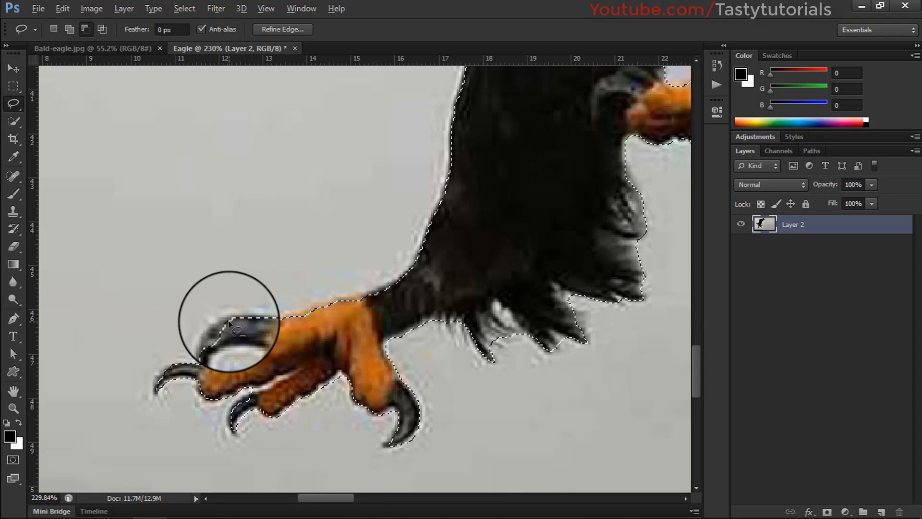
{"action": "mouse_move", "coordinate": [233, 315]}
{"action": "left_mouse_down"}
{"action": "mouse_move", "coordinate": [216, 313]}
{"action": "mouse_move", "coordinate": [208, 338]}
{"action": "mouse_move", "coordinate": [232, 322]}
{"action": "mouse_move", "coordinate": [251, 342]}
{"action": "mouse_move", "coordinate": [231, 338]}
{"action": "mouse_move", "coordinate": [221, 361]}
{"action": "mouse_move", "coordinate": [253, 324]}
{"action": "left_mouse_up"}
{"action": "key", "text": "shift"}
{"action": "key", "text": "alt"}
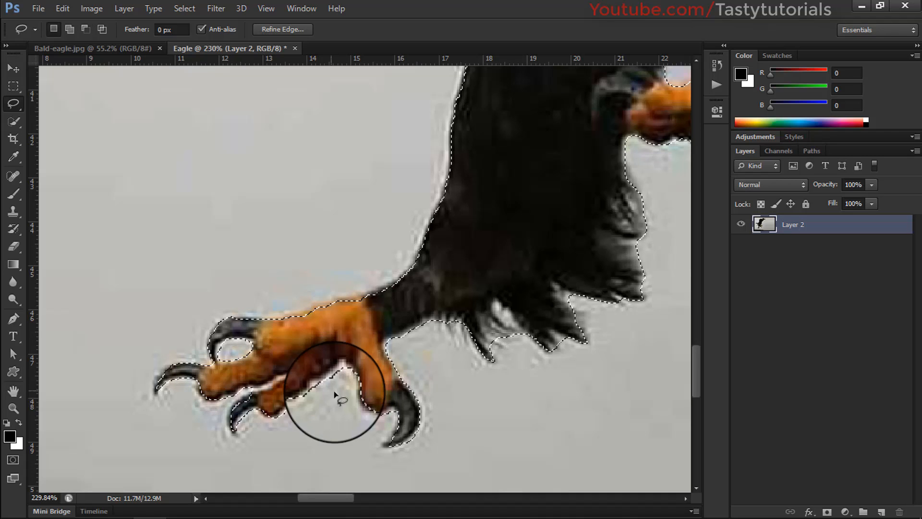
{"action": "scroll", "coordinate": [262, 433], "scroll_direction": "down", "scroll_amount": 10}
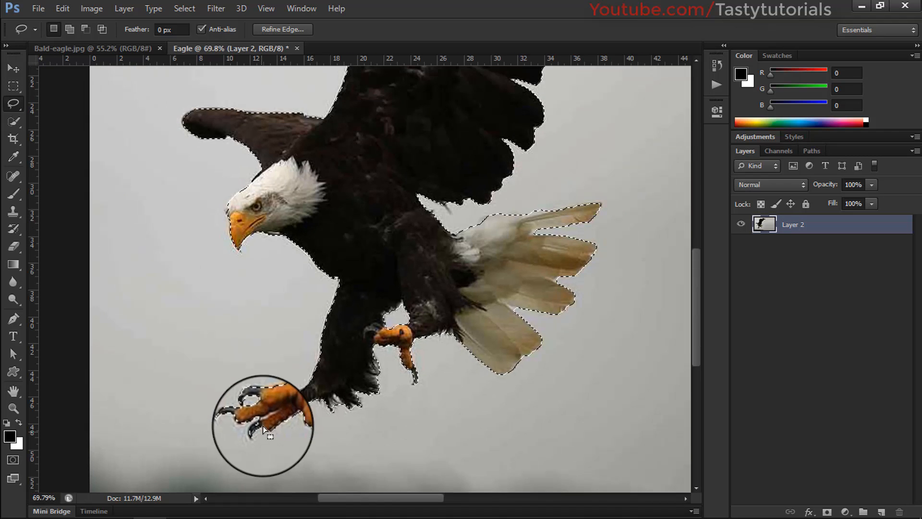
Step: Add the missing white strip along the eagle's forehead and crown to the selection with the Lasso tool
{"action": "scroll", "coordinate": [214, 202], "scroll_direction": "up", "scroll_amount": 10}
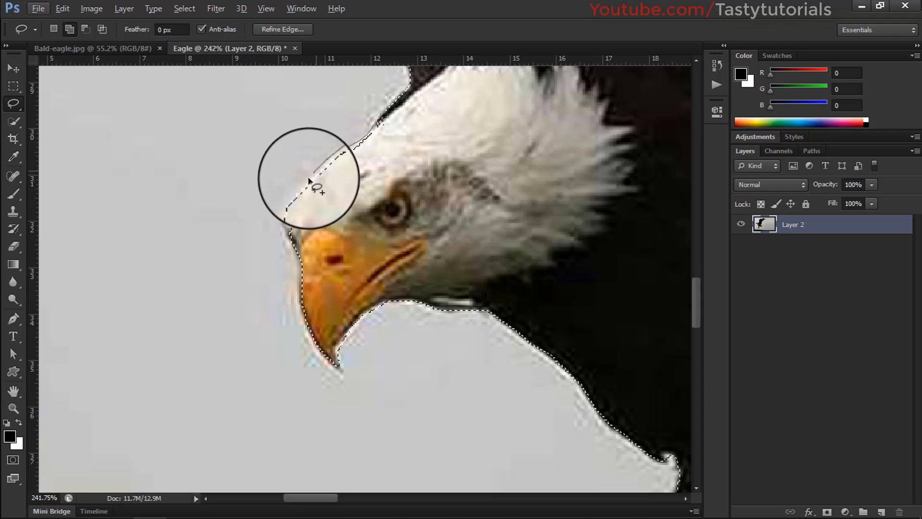
{"action": "mouse_move", "coordinate": [284, 219]}
{"action": "left_mouse_down"}
{"action": "mouse_move", "coordinate": [303, 248]}
{"action": "mouse_move", "coordinate": [318, 205]}
{"action": "mouse_move", "coordinate": [379, 122]}
{"action": "left_mouse_up"}
{"action": "scroll", "coordinate": [366, 241], "scroll_direction": "down", "scroll_amount": 7}
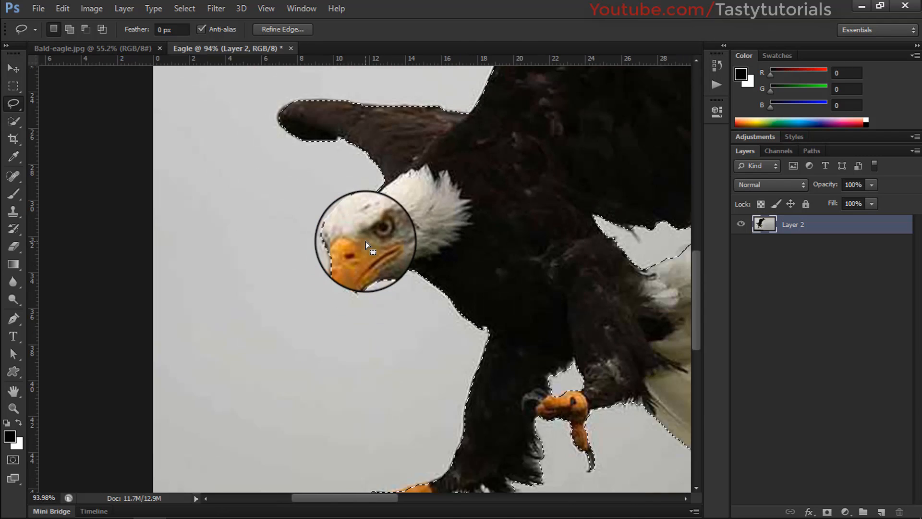
{"action": "scroll", "coordinate": [365, 242], "scroll_direction": "down", "scroll_amount": 4}
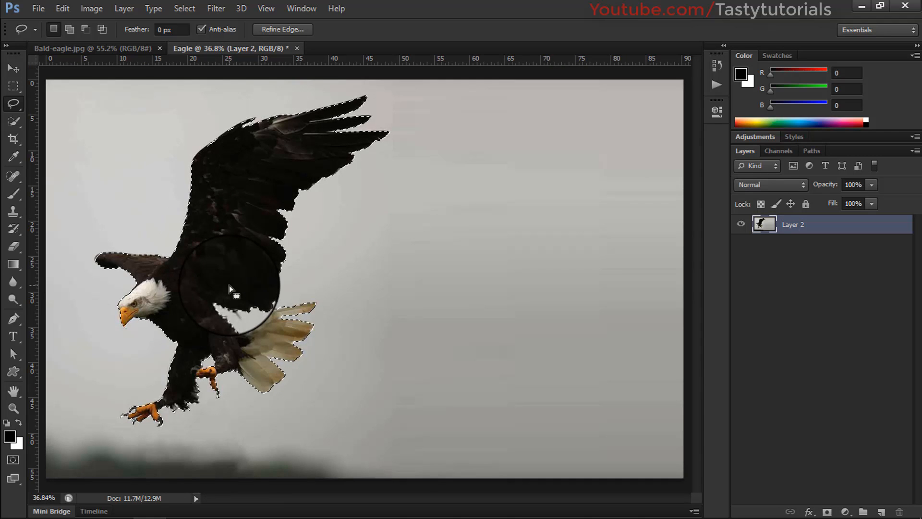
Step: Fill the eagle selection with pure green (RGB 0, 255, 0) on a new layer named Brush, and deselect
{"action": "scroll", "coordinate": [183, 364], "scroll_direction": "up", "scroll_amount": 1}
{"action": "left_click", "coordinate": [881, 512]}
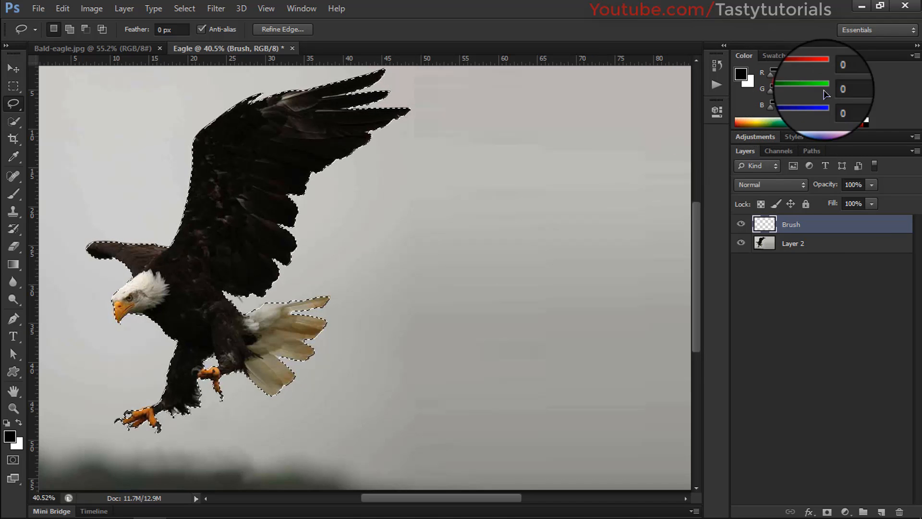
{"action": "left_click_drag", "start_coordinate": [798, 86], "coordinate": [854, 88]}
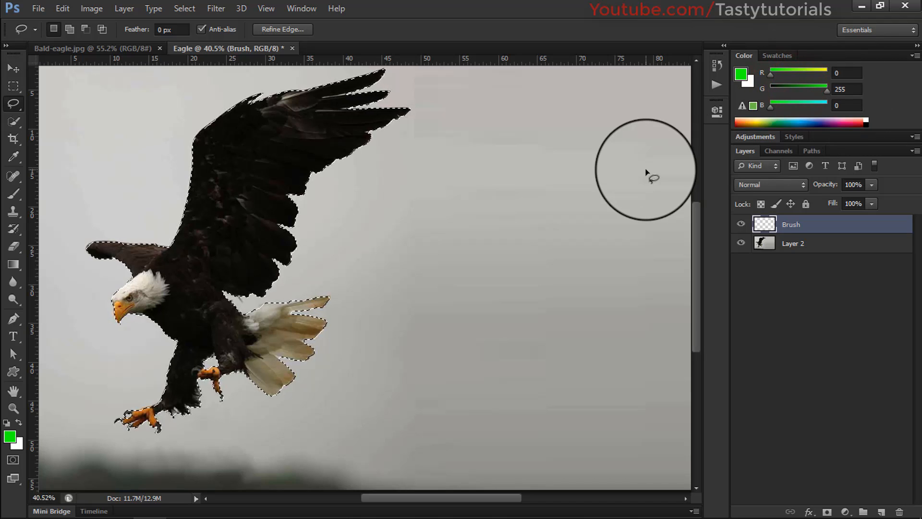
{"action": "key", "text": "alt+BackSpace"}
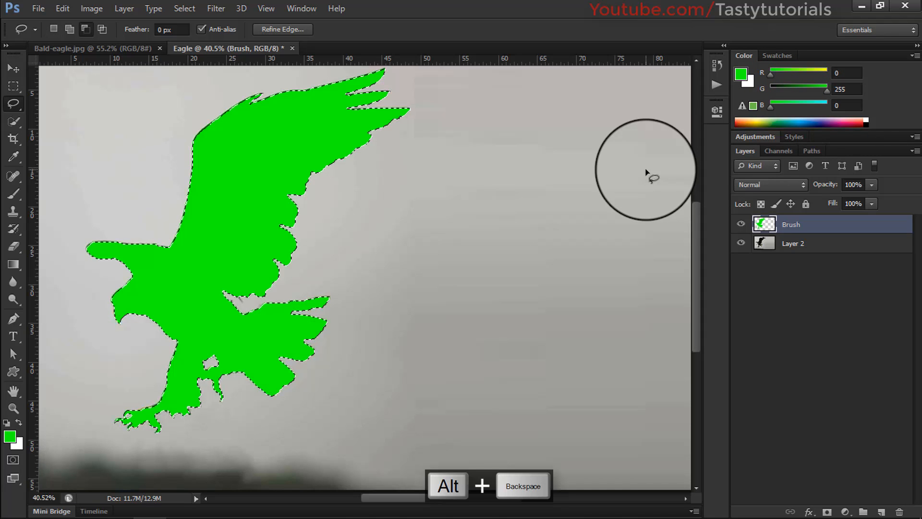
{"action": "scroll", "coordinate": [475, 257], "scroll_direction": "down", "scroll_amount": 3}
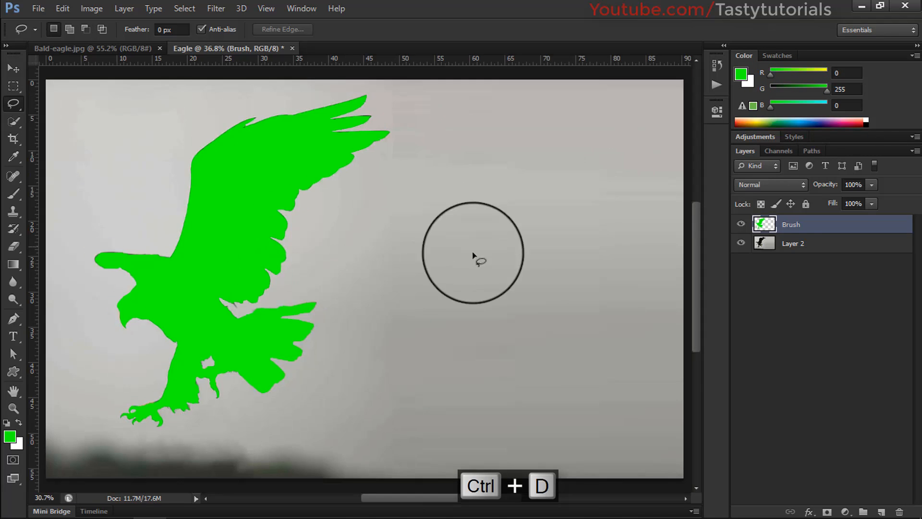
Step: Compare the green silhouette with the eagle photo by hiding and showing the Brush layer
{"action": "left_click", "coordinate": [741, 224]}
{"action": "left_click", "coordinate": [741, 225]}
{"action": "left_click", "coordinate": [741, 224]}
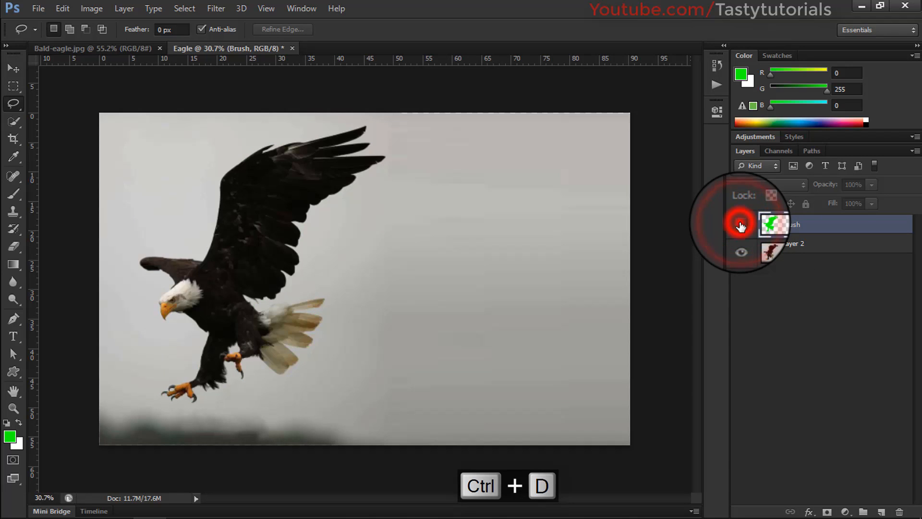
{"action": "left_click", "coordinate": [741, 225]}
{"action": "scroll", "coordinate": [483, 247], "scroll_direction": "up", "scroll_amount": 1}
Step: Add a new empty layer above the Brush layer and name it Effect
{"action": "key", "text": "v"}
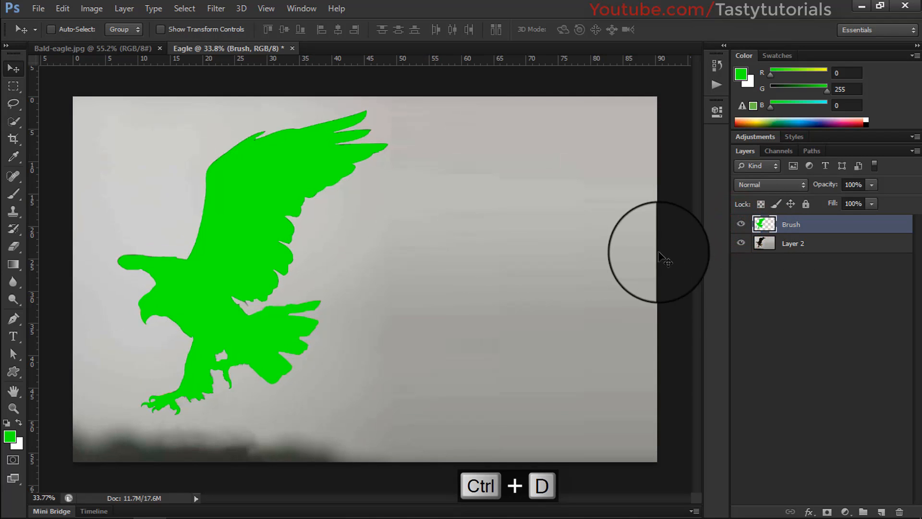
{"action": "left_click", "coordinate": [882, 513]}
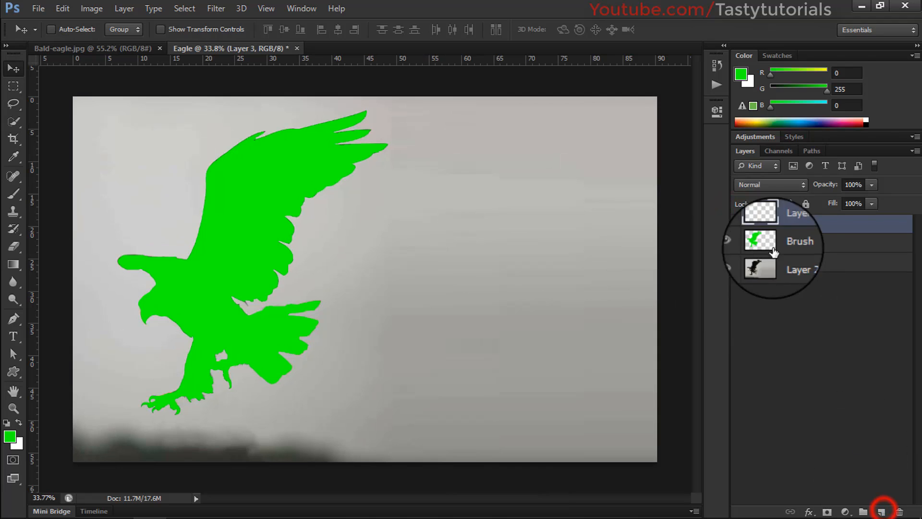
{"action": "double_click", "coordinate": [793, 225]}
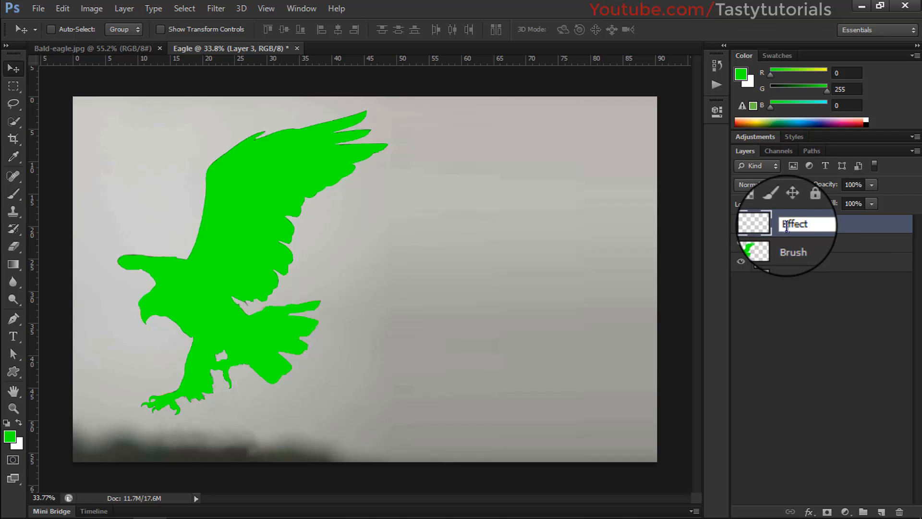
{"action": "left_click", "coordinate": [851, 222]}
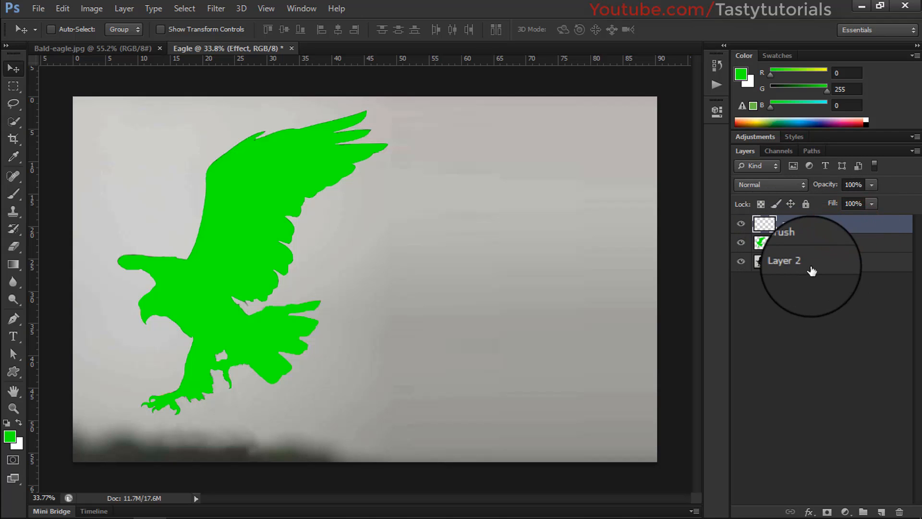
Step: Set up a soft 150 px Brush in red (RGB 255, 0, 0) with opacity and flow at 100%
{"action": "key", "text": "b"}
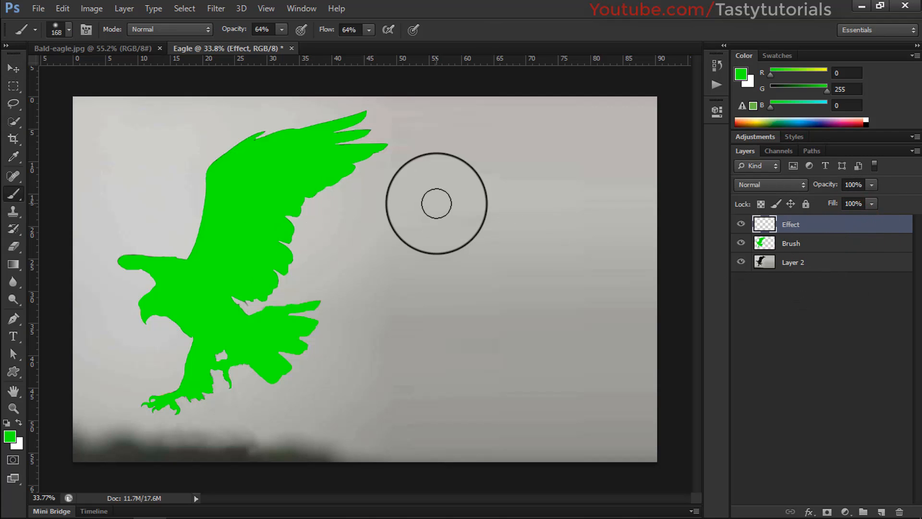
{"action": "mouse_move", "coordinate": [827, 90]}
{"action": "left_mouse_down"}
{"action": "mouse_move", "coordinate": [771, 89]}
{"action": "mouse_move", "coordinate": [827, 72]}
{"action": "left_mouse_up"}
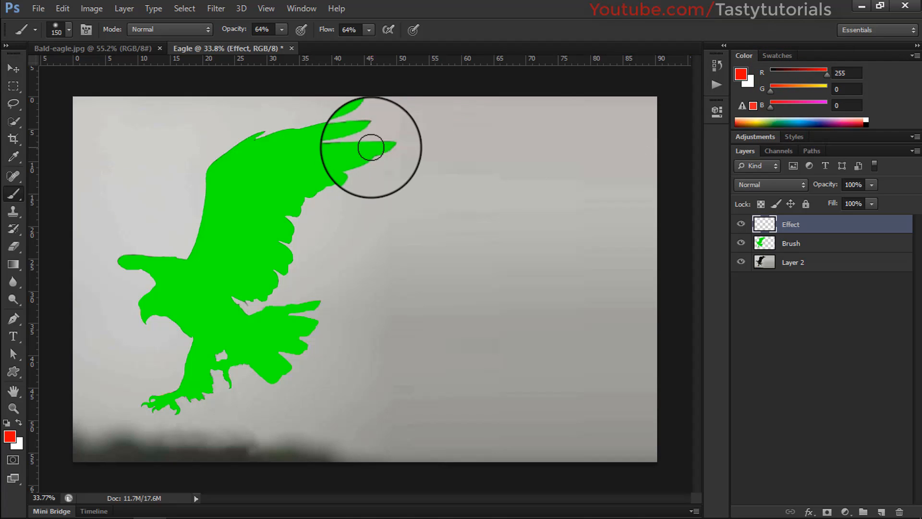
{"action": "mouse_move", "coordinate": [370, 148]}
{"action": "left_mouse_down"}
{"action": "mouse_move", "coordinate": [351, 154]}
{"action": "mouse_move", "coordinate": [370, 154]}
{"action": "left_mouse_up"}
{"action": "key", "text": "ctrl+alt+z"}
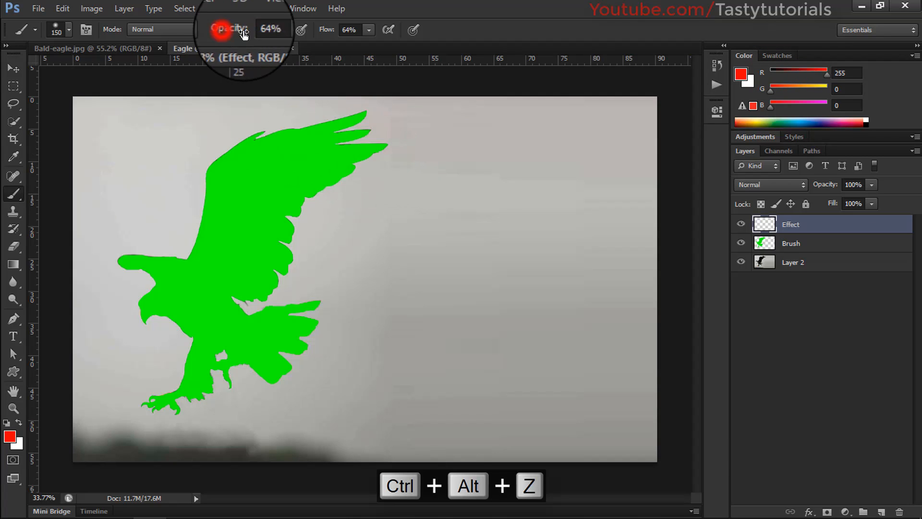
{"action": "left_click_drag", "start_coordinate": [244, 34], "coordinate": [443, 47]}
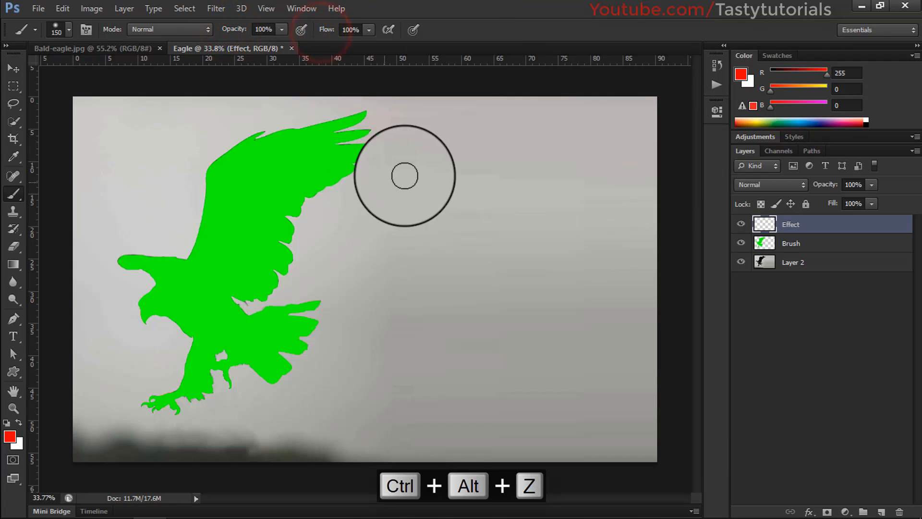
Step: Paint red on the Effect layer over the wing's feathered trailing edge, the tail and the rear leg, hiding the Brush layer while painting
{"action": "mouse_move", "coordinate": [357, 125]}
{"action": "left_mouse_down"}
{"action": "mouse_move", "coordinate": [372, 153]}
{"action": "mouse_move", "coordinate": [334, 166]}
{"action": "mouse_move", "coordinate": [297, 203]}
{"action": "mouse_move", "coordinate": [259, 293]}
{"action": "left_mouse_up"}
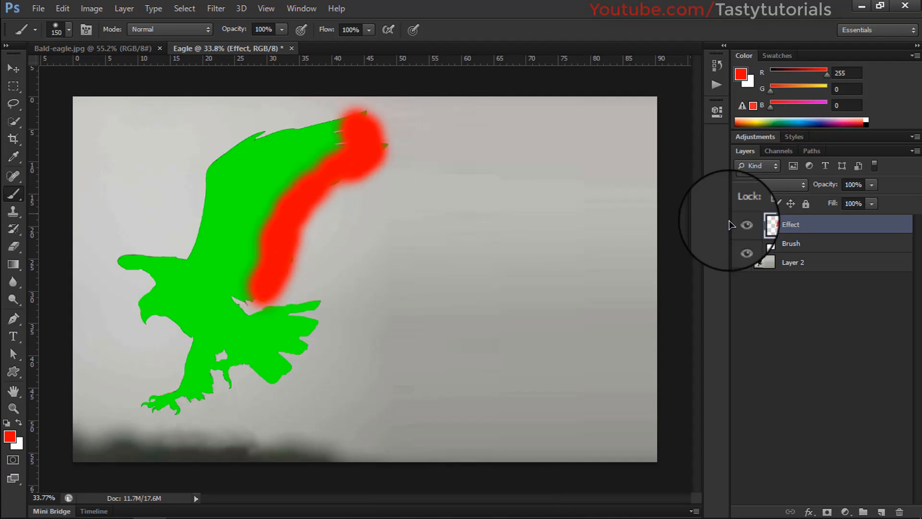
{"action": "left_click", "coordinate": [743, 243]}
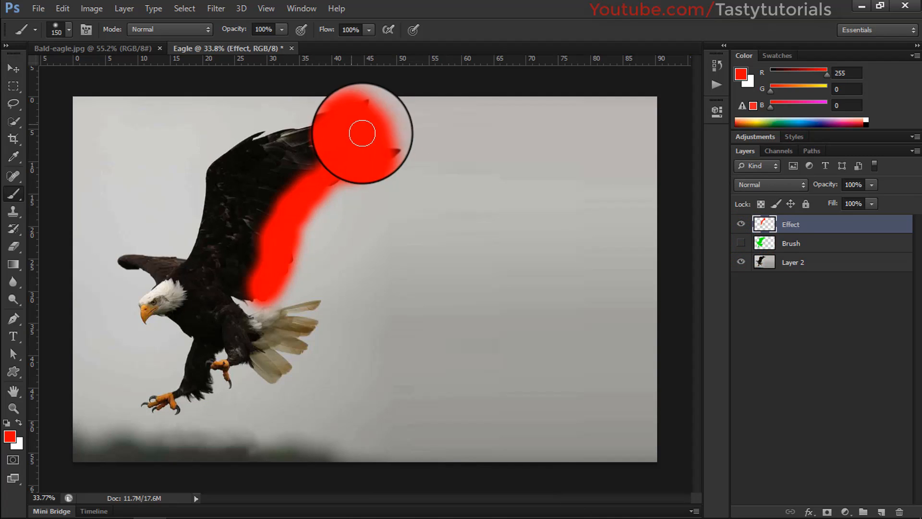
{"action": "mouse_move", "coordinate": [290, 307]}
{"action": "left_mouse_down"}
{"action": "mouse_move", "coordinate": [297, 327]}
{"action": "mouse_move", "coordinate": [272, 370]}
{"action": "mouse_move", "coordinate": [286, 346]}
{"action": "mouse_move", "coordinate": [228, 365]}
{"action": "mouse_move", "coordinate": [236, 299]}
{"action": "mouse_move", "coordinate": [268, 244]}
{"action": "mouse_move", "coordinate": [243, 237]}
{"action": "mouse_move", "coordinate": [290, 208]}
{"action": "mouse_move", "coordinate": [297, 180]}
{"action": "mouse_move", "coordinate": [245, 283]}
{"action": "mouse_move", "coordinate": [294, 242]}
{"action": "mouse_move", "coordinate": [305, 150]}
{"action": "left_mouse_up"}
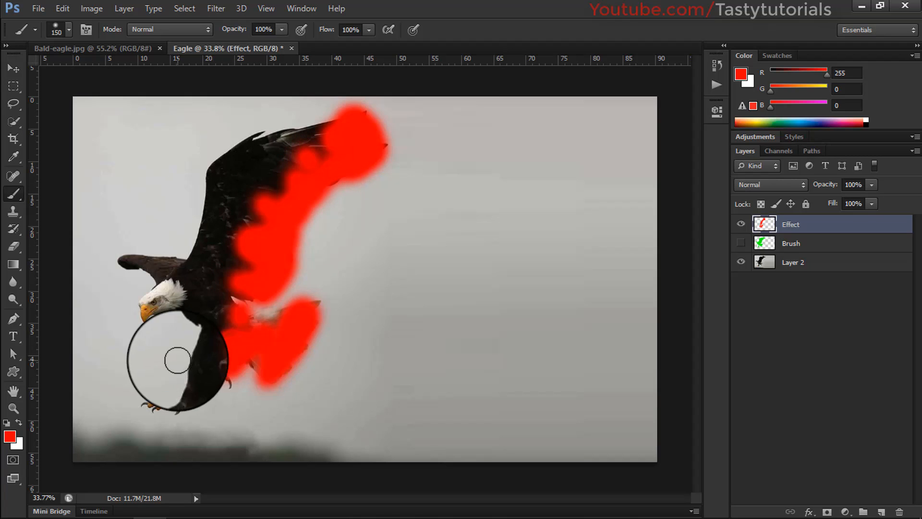
Step: Extend the red paint over the front leg, foot and wingtip feathers with a 90 px brush
{"action": "scroll", "coordinate": [177, 361], "scroll_direction": "up", "scroll_amount": 2}
{"action": "mouse_move", "coordinate": [216, 360]}
{"action": "left_mouse_down"}
{"action": "mouse_move", "coordinate": [203, 345]}
{"action": "mouse_move", "coordinate": [233, 320]}
{"action": "mouse_move", "coordinate": [243, 340]}
{"action": "mouse_move", "coordinate": [236, 392]}
{"action": "mouse_move", "coordinate": [213, 383]}
{"action": "mouse_move", "coordinate": [197, 416]}
{"action": "mouse_move", "coordinate": [186, 427]}
{"action": "mouse_move", "coordinate": [160, 420]}
{"action": "mouse_move", "coordinate": [142, 442]}
{"action": "left_mouse_up"}
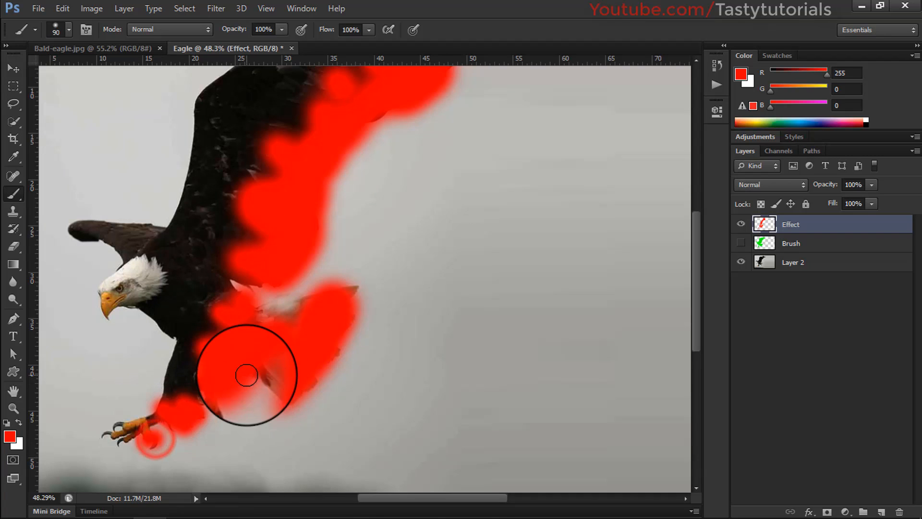
{"action": "scroll", "coordinate": [246, 374], "scroll_direction": "down", "scroll_amount": 3}
{"action": "scroll", "coordinate": [222, 197], "scroll_direction": "up", "scroll_amount": 3}
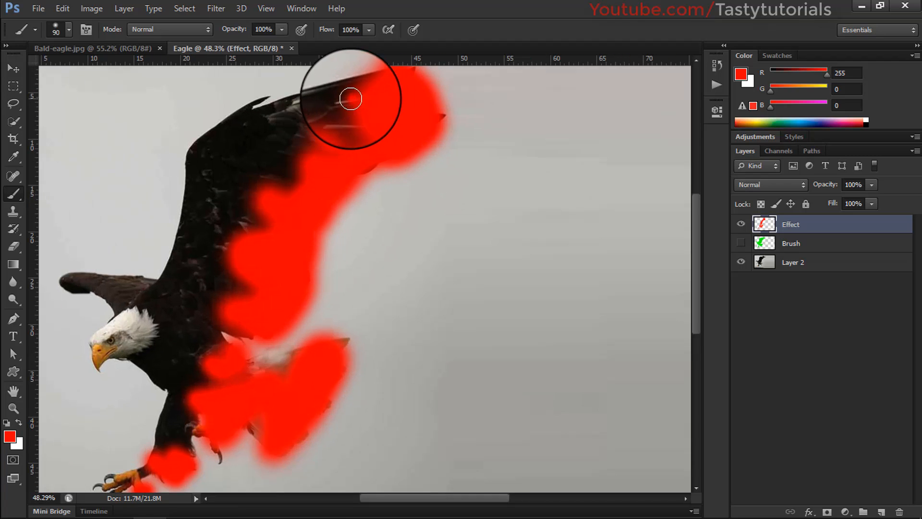
{"action": "scroll", "coordinate": [356, 272], "scroll_direction": "down", "scroll_amount": 2}
{"action": "scroll", "coordinate": [358, 274], "scroll_direction": "down", "scroll_amount": 1}
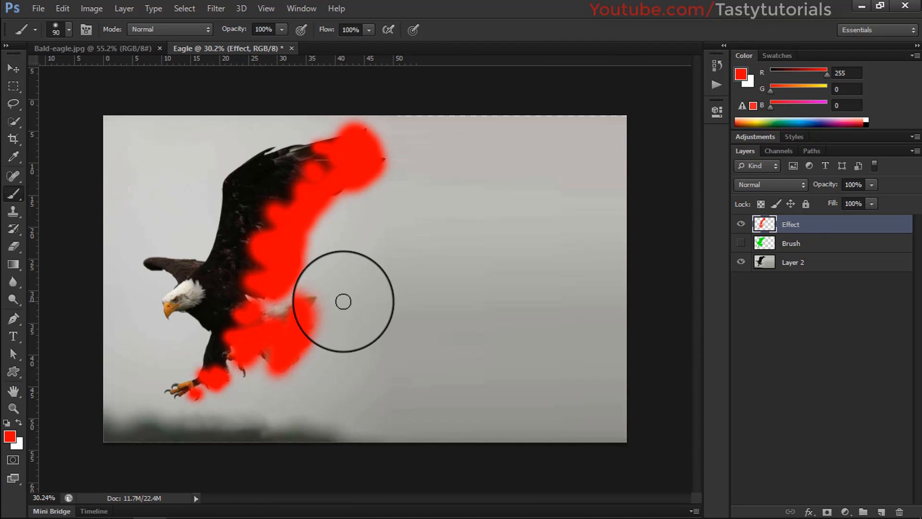
Step: Convert Layer 2 into the Background layer and make the Brush layer visible again
{"action": "left_click", "coordinate": [785, 268]}
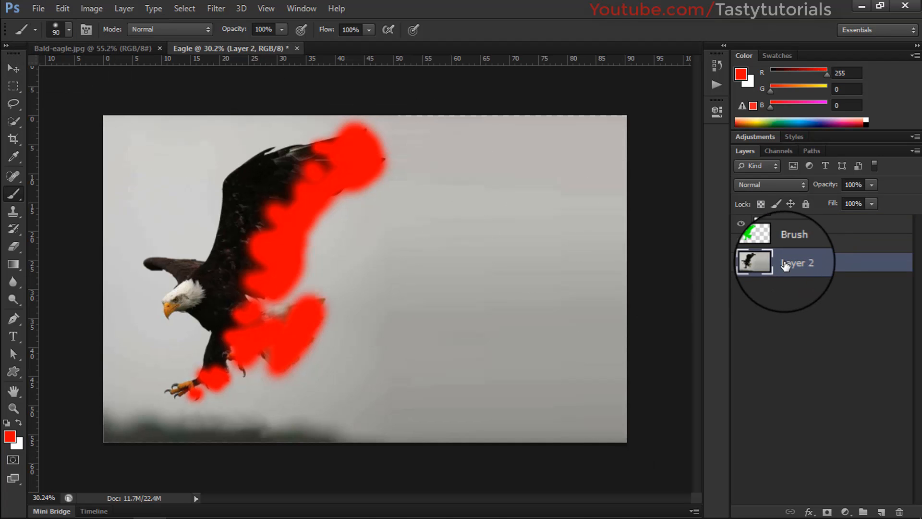
{"action": "left_click", "coordinate": [124, 8]}
{"action": "mouse_move", "coordinate": [133, 24]}
{"action": "left_click", "coordinate": [315, 37]}
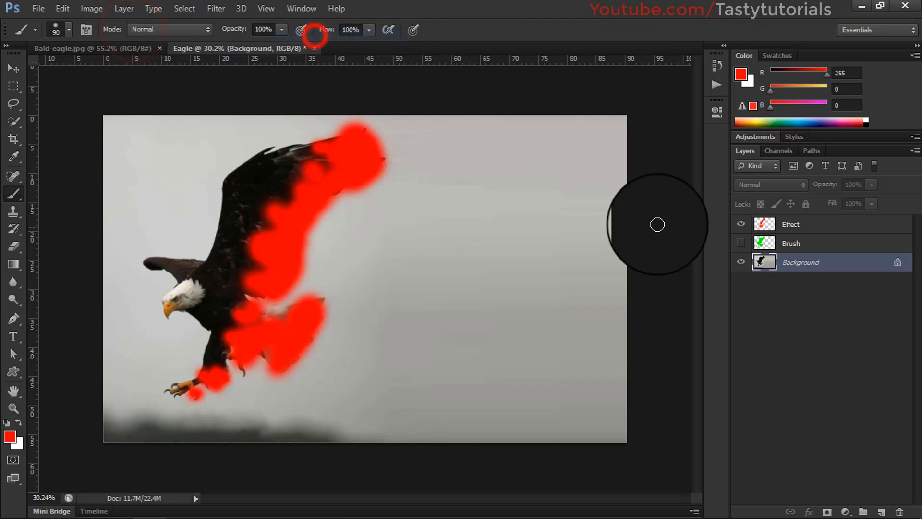
{"action": "left_click", "coordinate": [740, 258]}
{"action": "left_click", "coordinate": [740, 259]}
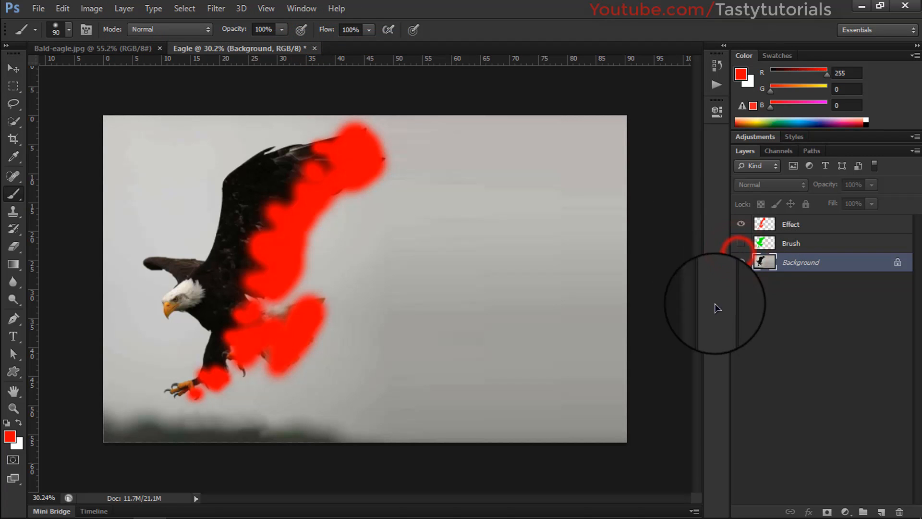
{"action": "key", "text": "v"}
{"action": "left_click", "coordinate": [741, 243]}
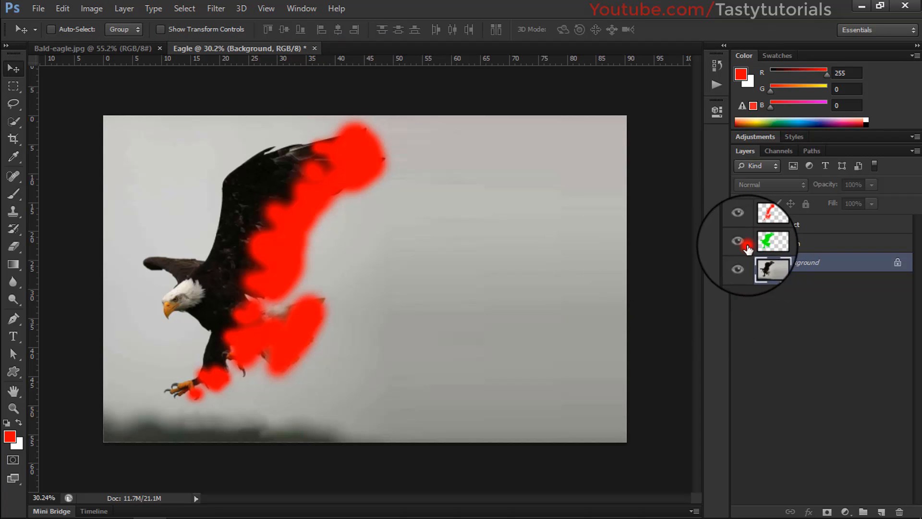
Step: Run the Dandelion Right action from the Dandelion action set on the eagle document
{"action": "left_click", "coordinate": [716, 85]}
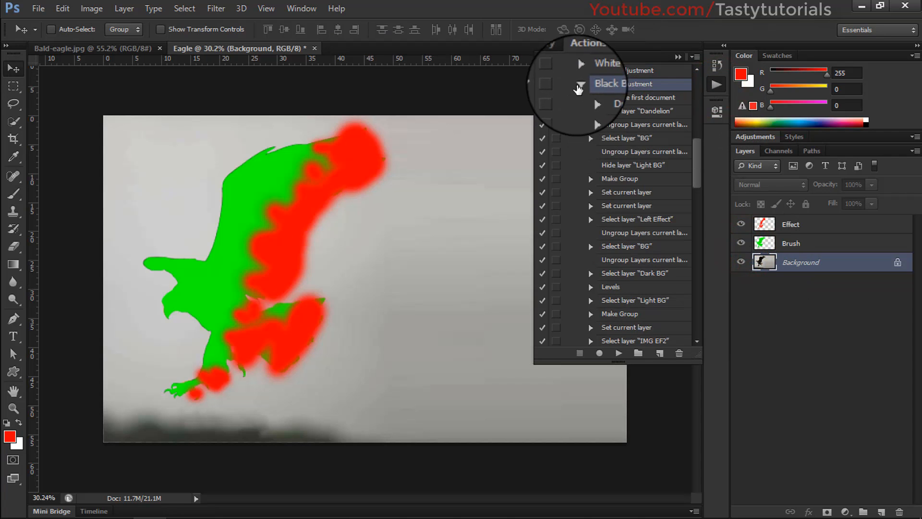
{"action": "left_click", "coordinate": [580, 71]}
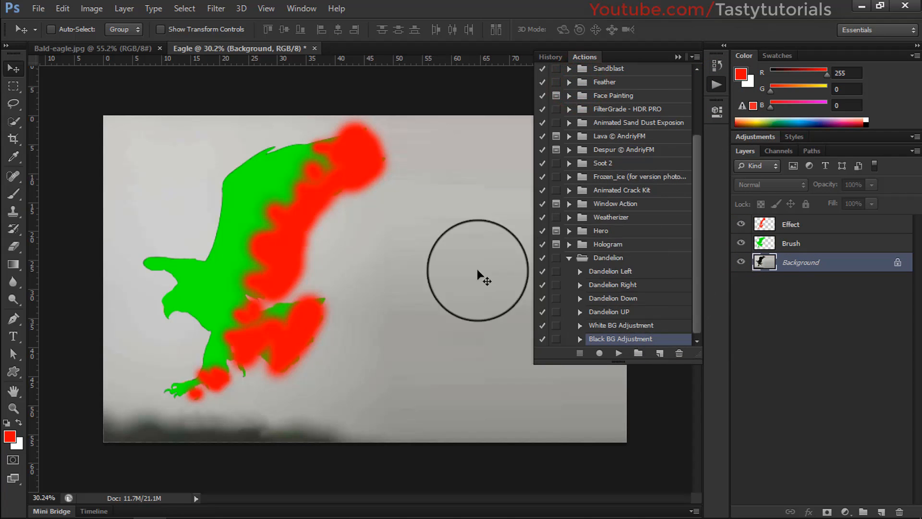
{"action": "left_click", "coordinate": [636, 286]}
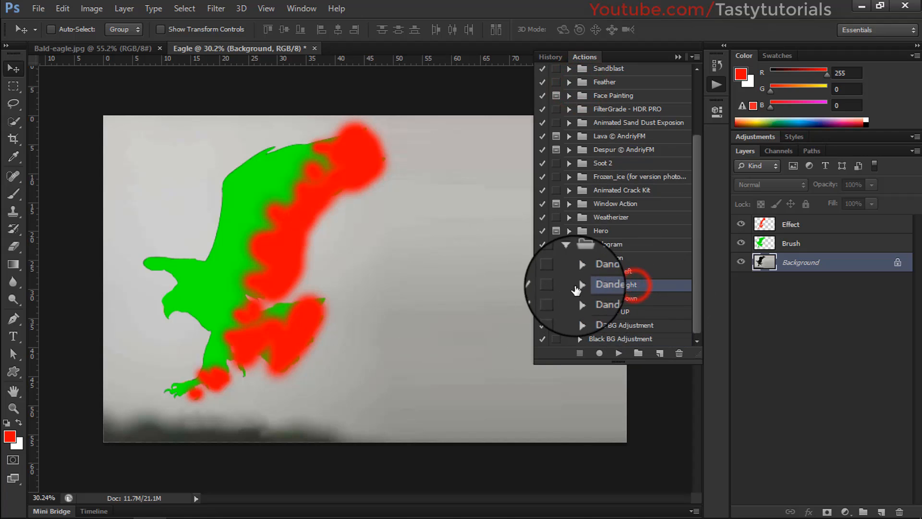
{"action": "left_click", "coordinate": [580, 288]}
{"action": "scroll", "coordinate": [596, 307], "scroll_direction": "down", "scroll_amount": 3}
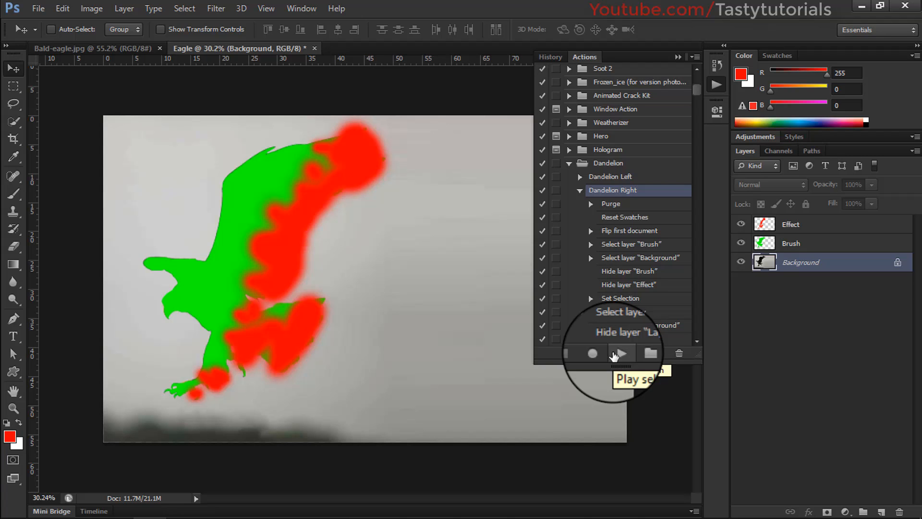
{"action": "left_click", "coordinate": [617, 354]}
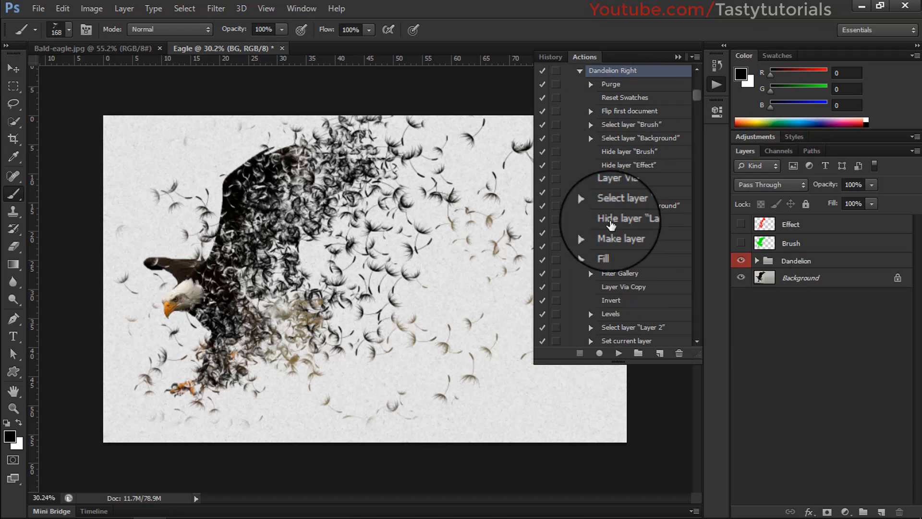
Step: Examine the dandelion dispersion result around the eagle's head and across the whole image
{"action": "left_click", "coordinate": [677, 56]}
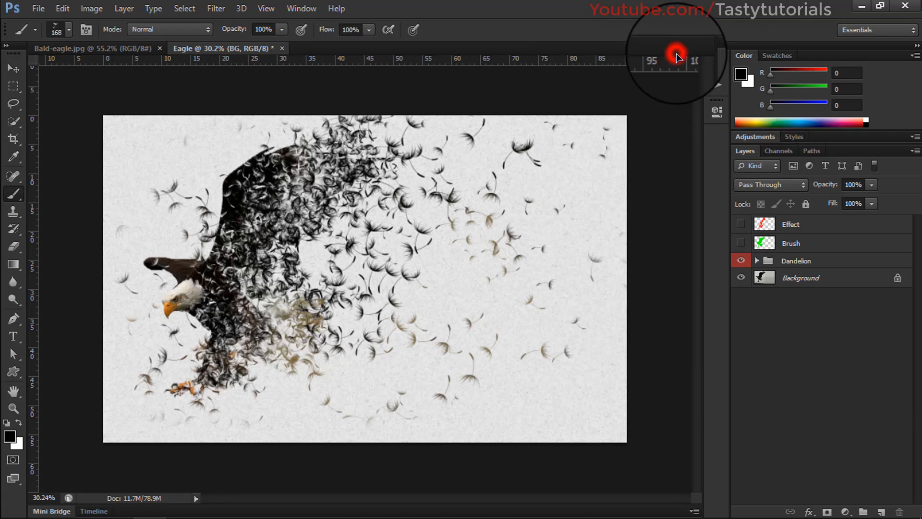
{"action": "key", "text": "ctrl+plus"}
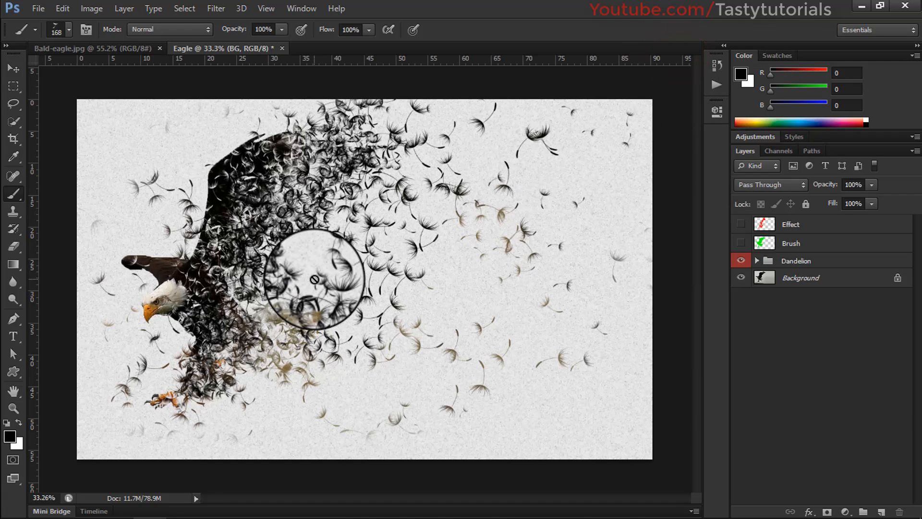
{"action": "key", "text": "v"}
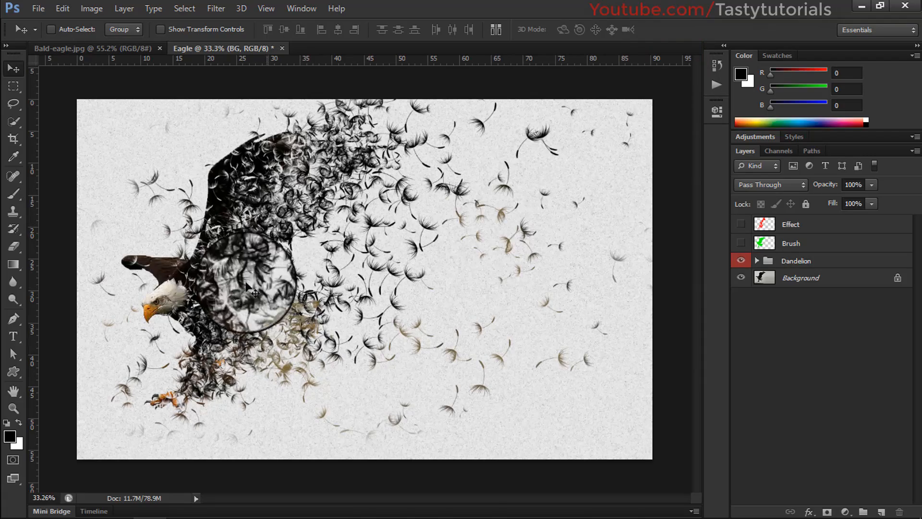
{"action": "scroll", "coordinate": [221, 303], "scroll_direction": "up", "scroll_amount": 3}
{"action": "scroll", "coordinate": [178, 310], "scroll_direction": "up", "scroll_amount": 5}
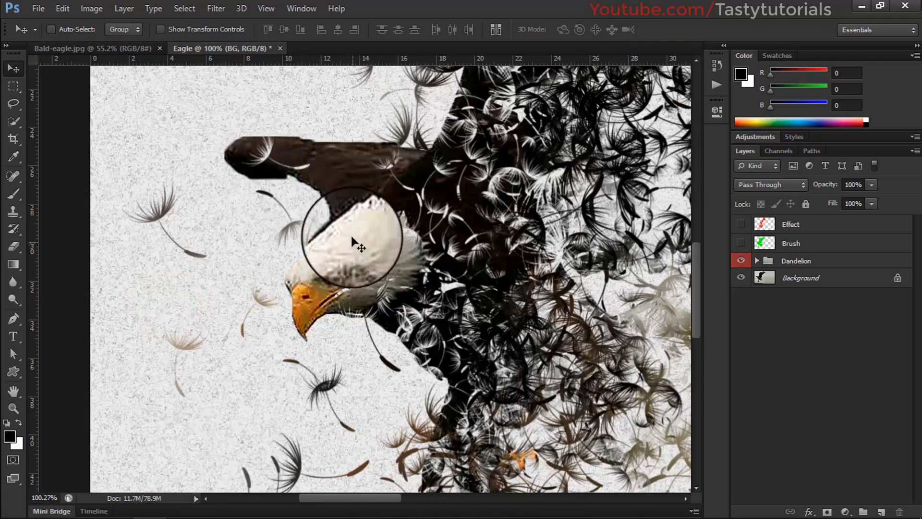
{"action": "scroll", "coordinate": [330, 302], "scroll_direction": "down", "scroll_amount": 6}
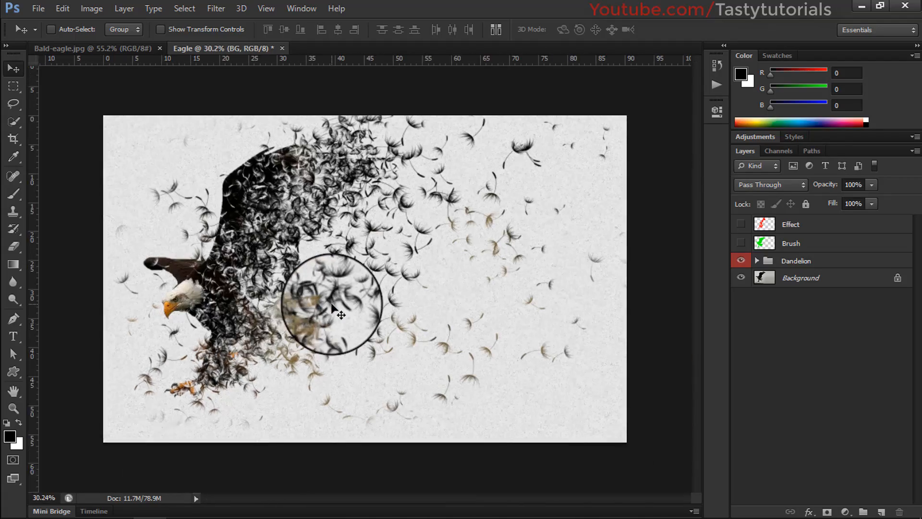
{"action": "scroll", "coordinate": [350, 281], "scroll_direction": "up", "scroll_amount": 1}
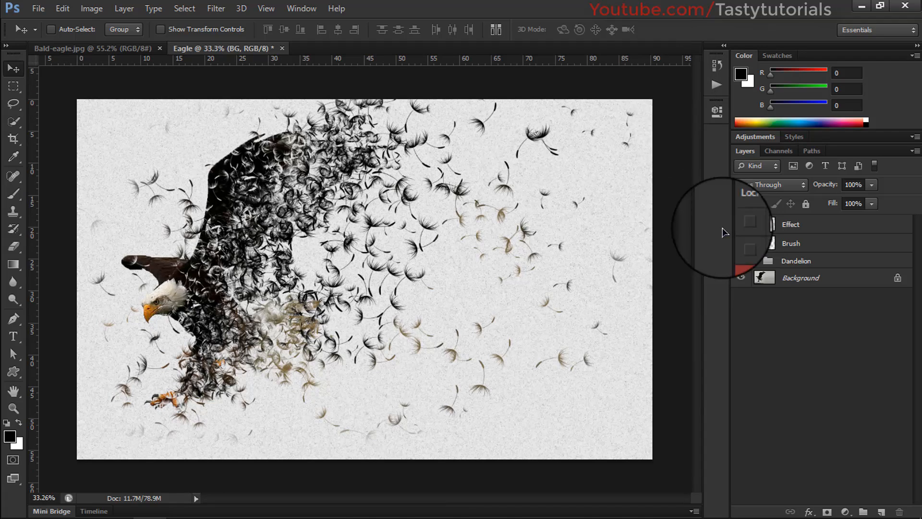
Step: Run the White BG Adjustment action from the Dandelion action set on the eagle document
{"action": "left_click", "coordinate": [717, 84]}
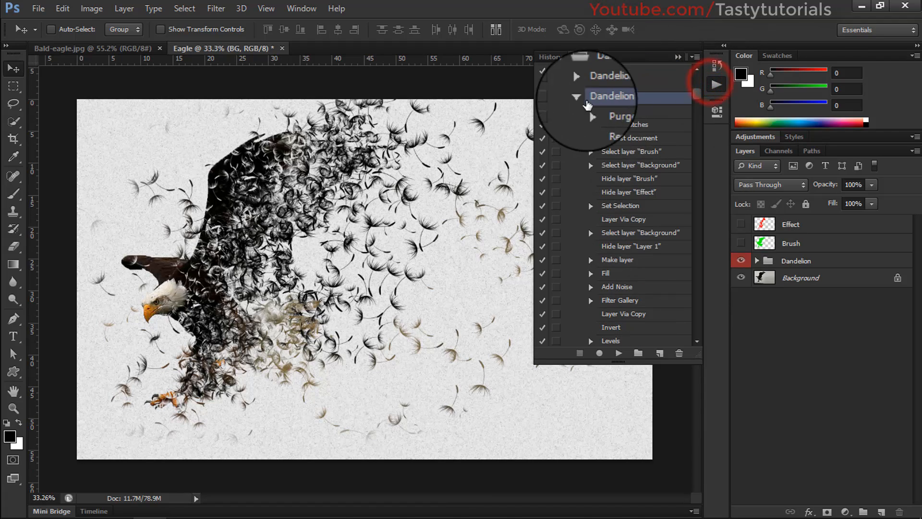
{"action": "left_click", "coordinate": [582, 99]}
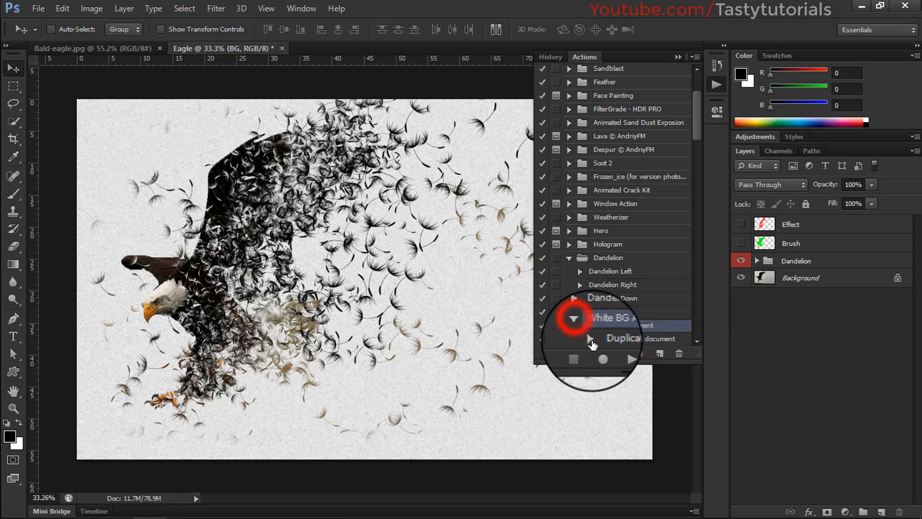
{"action": "left_click", "coordinate": [580, 325]}
{"action": "scroll", "coordinate": [606, 300], "scroll_direction": "down", "scroll_amount": 2}
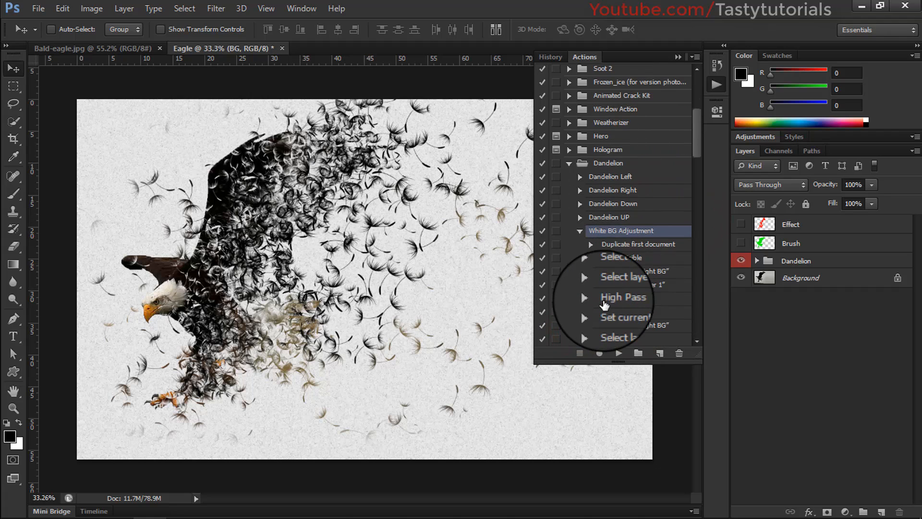
{"action": "left_click", "coordinate": [619, 355]}
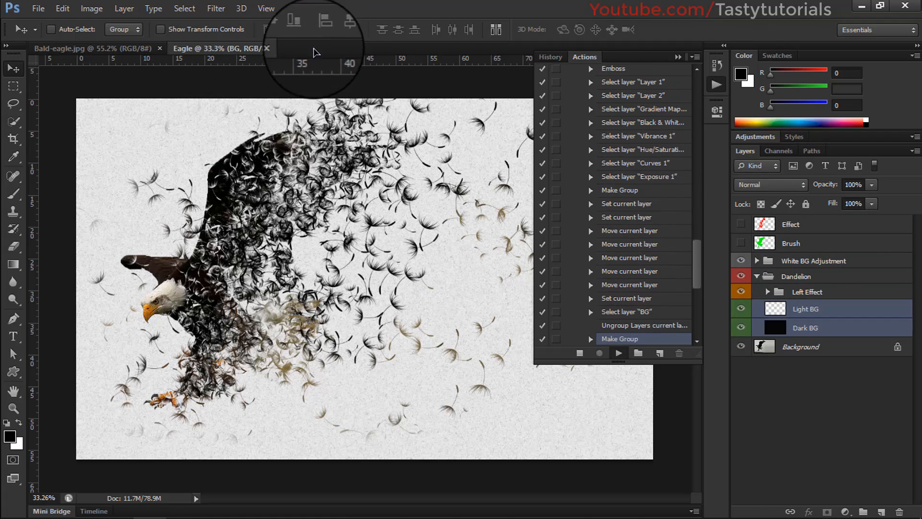
{"action": "left_click", "coordinate": [678, 57]}
Step: Inspect the adjusted eagle image up close and compare it with and without the White BG Adjustment group inside Dandelion
{"action": "scroll", "coordinate": [149, 353], "scroll_direction": "up", "scroll_amount": 4}
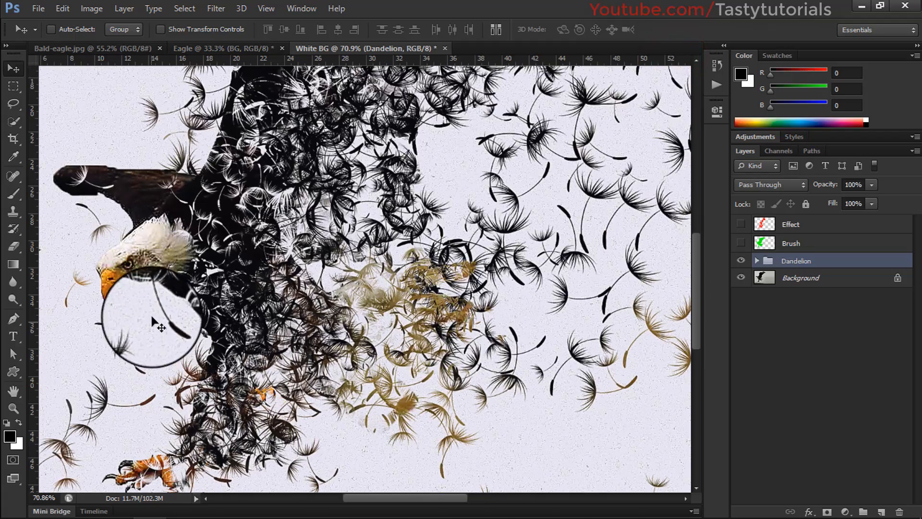
{"action": "left_click_drag", "start_coordinate": [153, 311], "coordinate": [228, 304]}
{"action": "scroll", "coordinate": [196, 329], "scroll_direction": "down", "scroll_amount": 4}
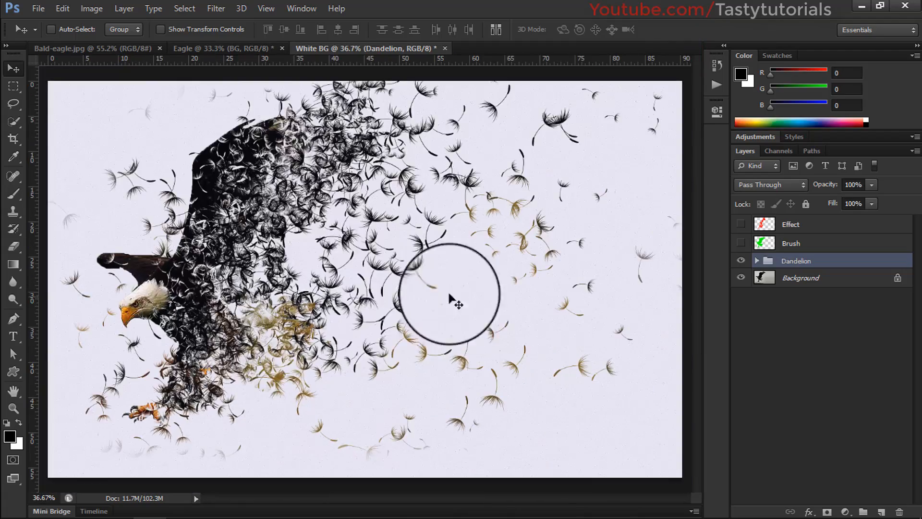
{"action": "left_click", "coordinate": [756, 262]}
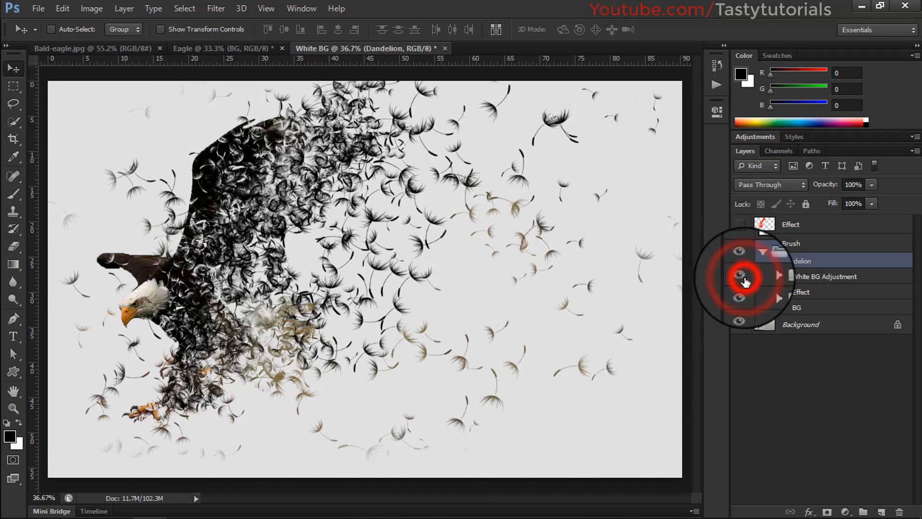
Step: Group the adjustment layers from Exposure 1 to Gradient Map 1 in White BG Adjustment, and duplicate that group
{"action": "left_click", "coordinate": [779, 276]}
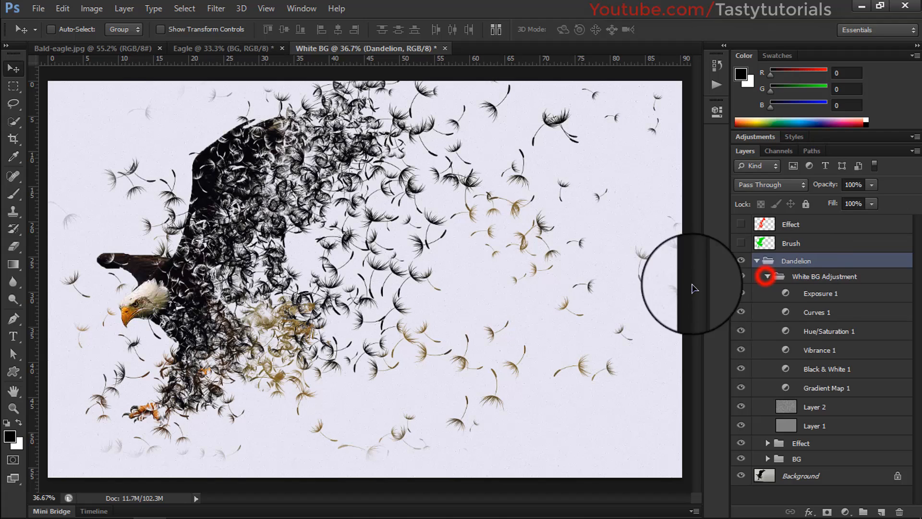
{"action": "left_click", "coordinate": [817, 295]}
{"action": "left_click", "coordinate": [815, 368], "text": "shift"}
{"action": "left_click", "coordinate": [836, 390], "text": "shift"}
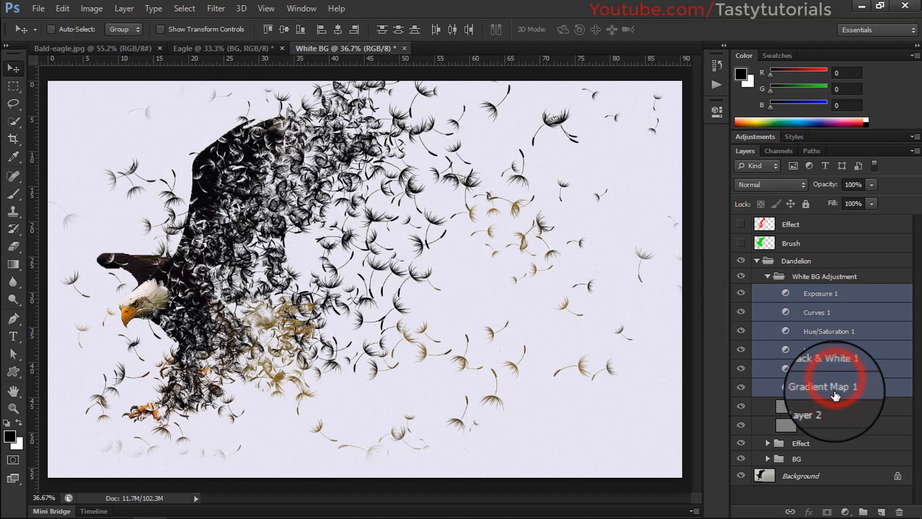
{"action": "key", "text": "ctrl+g"}
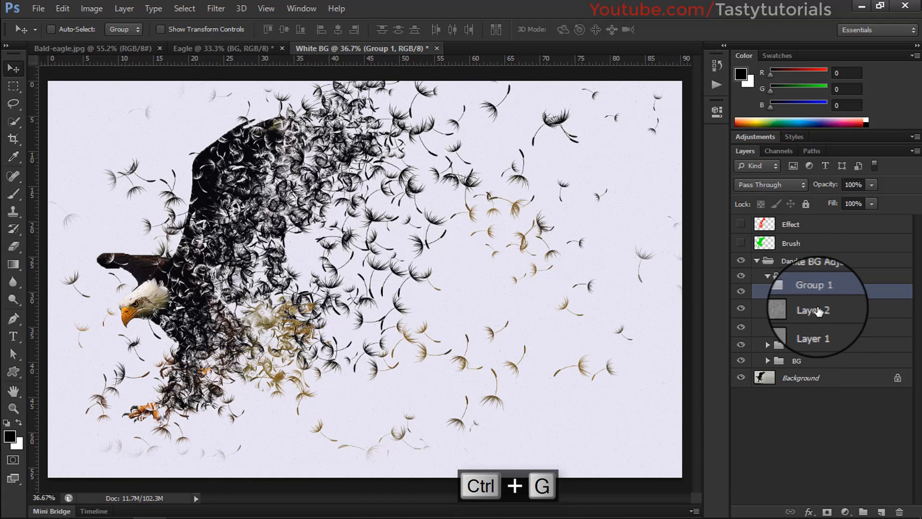
{"action": "key", "text": "ctrl+j"}
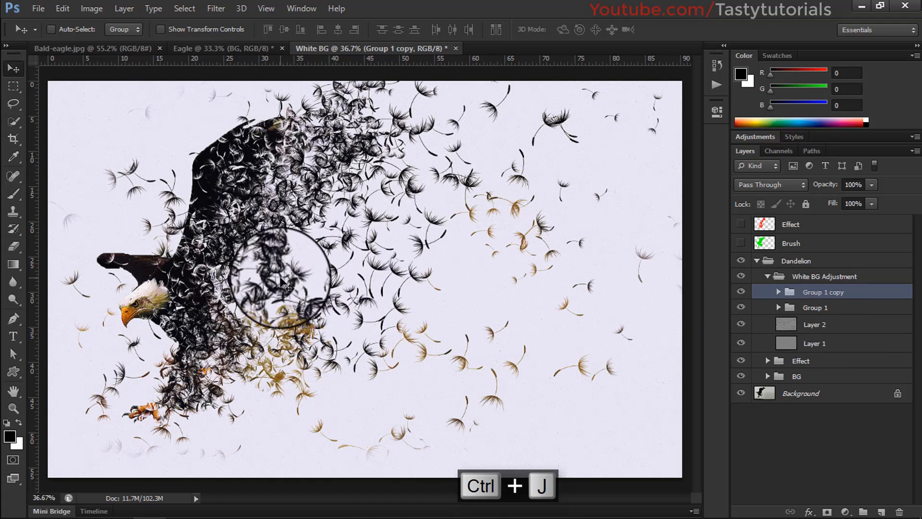
Step: Collapse the Dandelion group, deselect all layers and examine the intensified colours on the eagle and dandelions
{"action": "scroll", "coordinate": [281, 284], "scroll_direction": "down", "scroll_amount": 4}
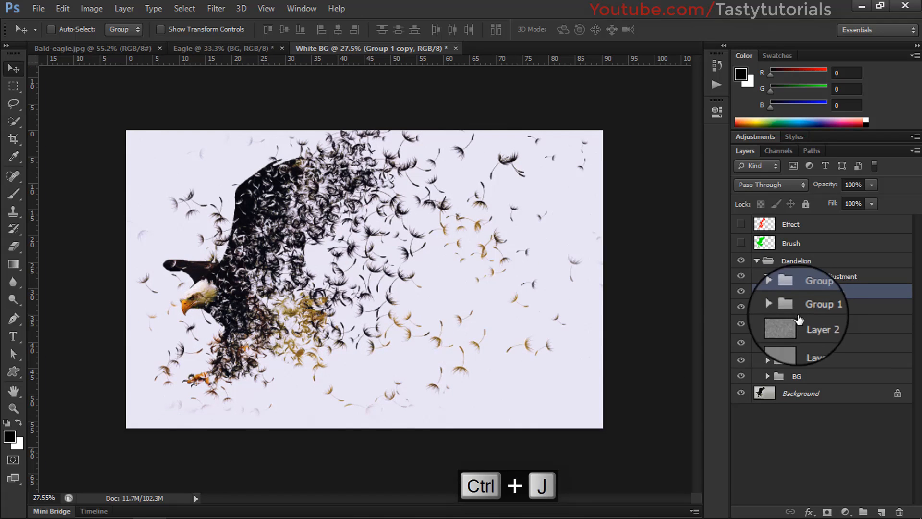
{"action": "left_click", "coordinate": [757, 262]}
{"action": "left_click", "coordinate": [782, 354]}
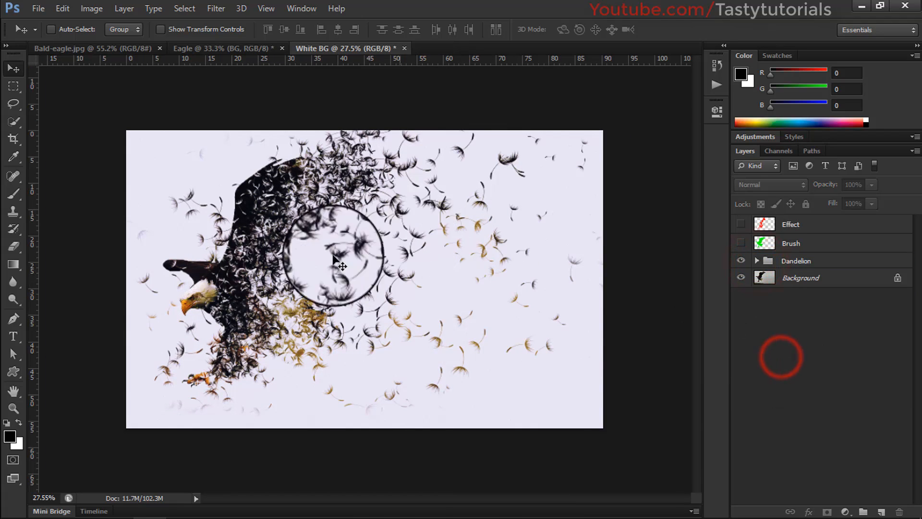
{"action": "scroll", "coordinate": [281, 269], "scroll_direction": "up", "scroll_amount": 1}
{"action": "scroll", "coordinate": [225, 305], "scroll_direction": "up", "scroll_amount": 1}
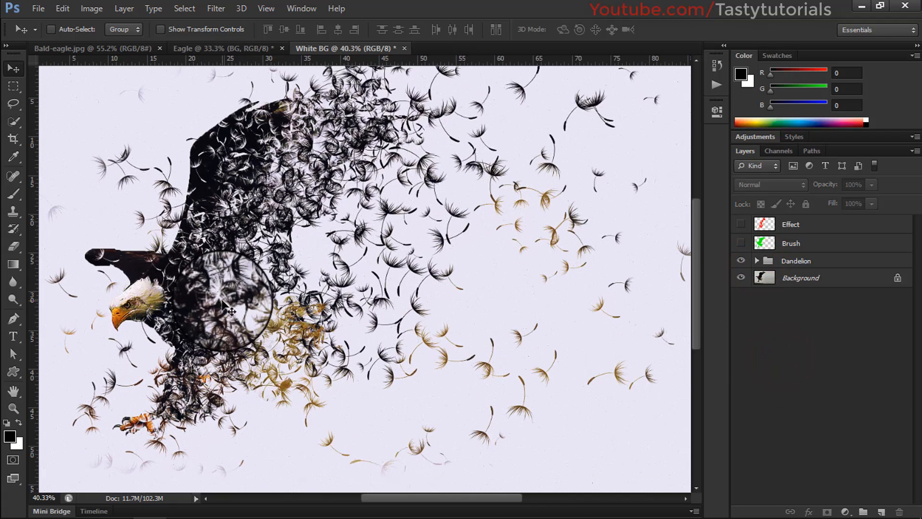
{"action": "scroll", "coordinate": [225, 305], "scroll_direction": "down", "scroll_amount": 1}
Step: Expand the Dandelion and Effect groups and toggle the IMG EFT1 FIXED layer's visibility to check its contribution
{"action": "left_click", "coordinate": [757, 261]}
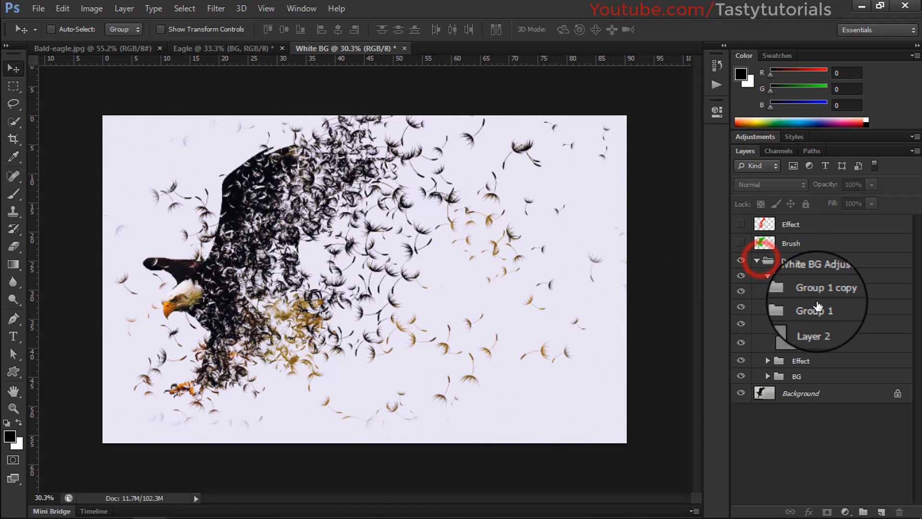
{"action": "left_click", "coordinate": [787, 310]}
{"action": "left_click", "coordinate": [790, 362]}
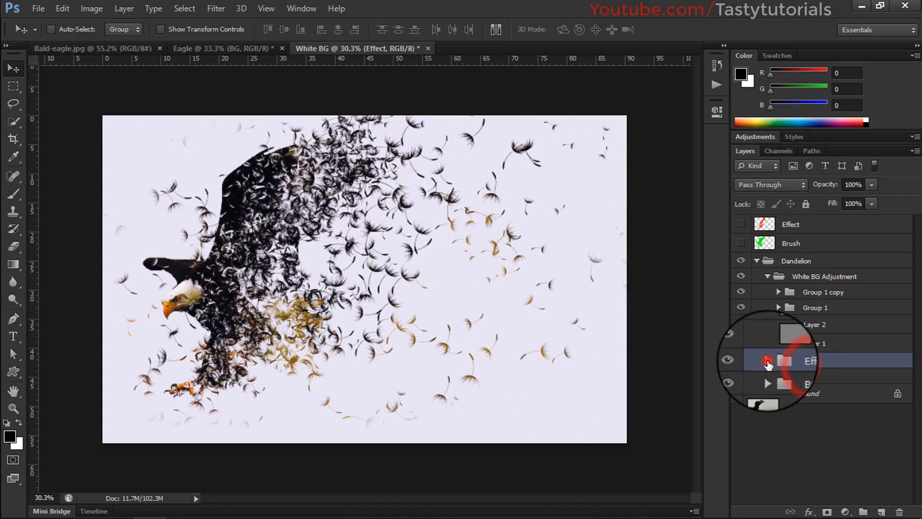
{"action": "left_click", "coordinate": [767, 361]}
{"action": "scroll", "coordinate": [735, 328], "scroll_direction": "down", "scroll_amount": 1}
{"action": "left_click", "coordinate": [809, 414]}
{"action": "left_click", "coordinate": [744, 414]}
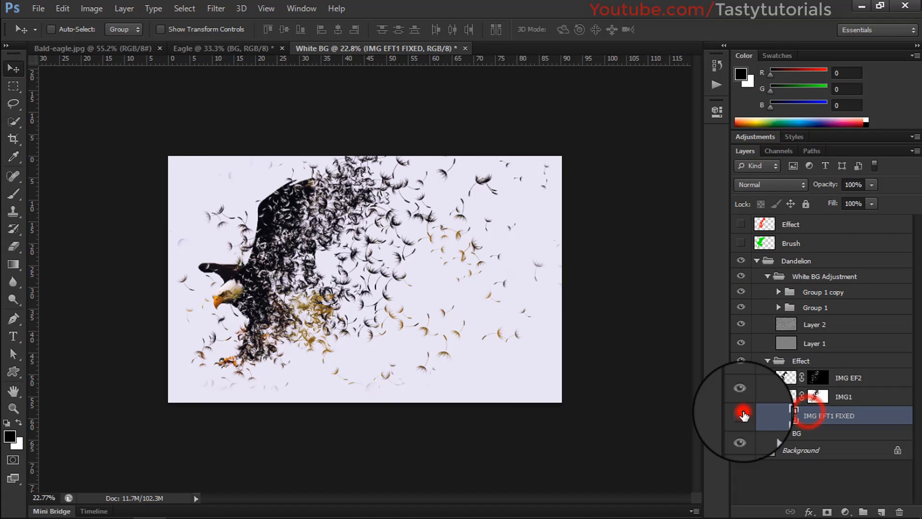
{"action": "left_click", "coordinate": [743, 414]}
{"action": "scroll", "coordinate": [389, 250], "scroll_direction": "up", "scroll_amount": 2}
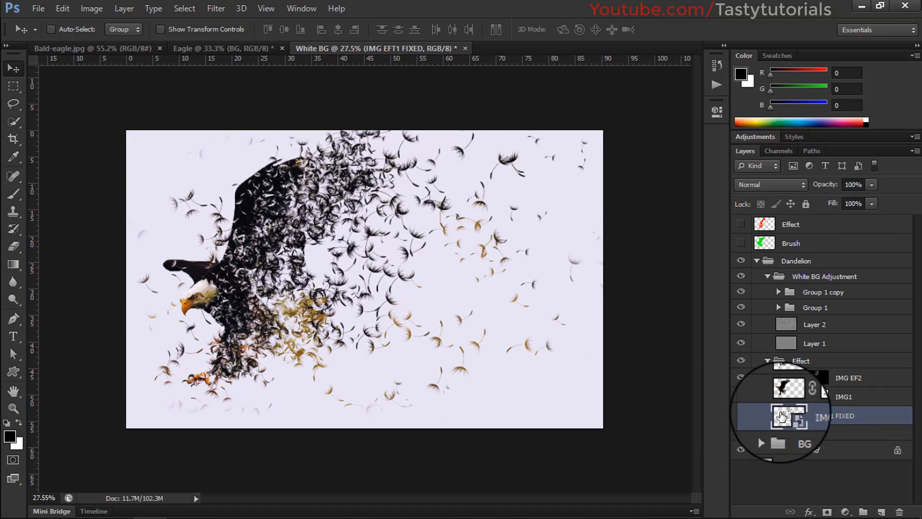
{"action": "left_click", "coordinate": [741, 415]}
{"action": "left_click", "coordinate": [741, 415]}
Step: Open the IMG EFT1 FIXED smart object, toggle its layer's visibility, and close it without saving
{"action": "left_click", "coordinate": [795, 416]}
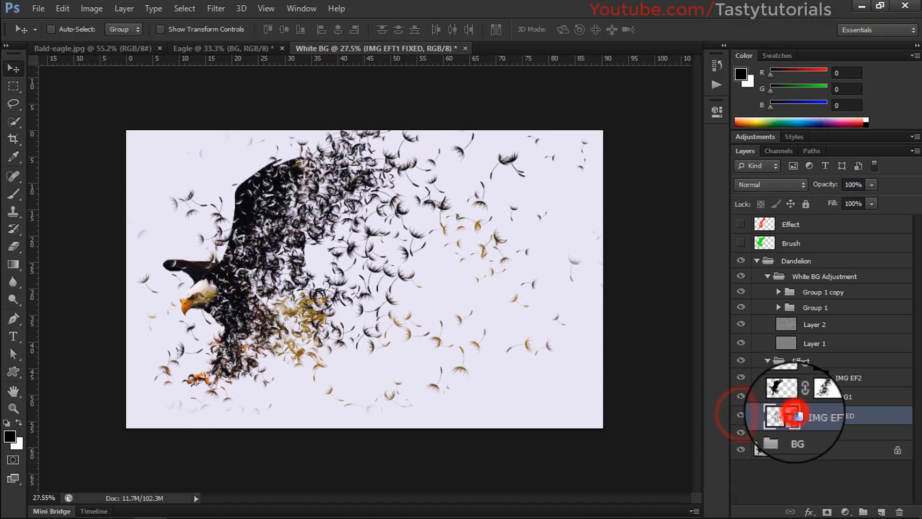
{"action": "left_click", "coordinate": [518, 238]}
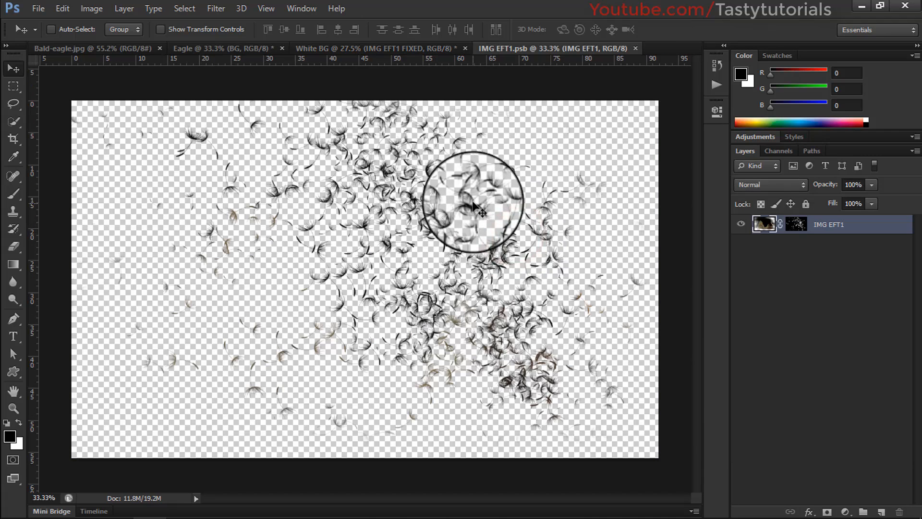
{"action": "left_click", "coordinate": [741, 223]}
{"action": "left_click", "coordinate": [741, 223]}
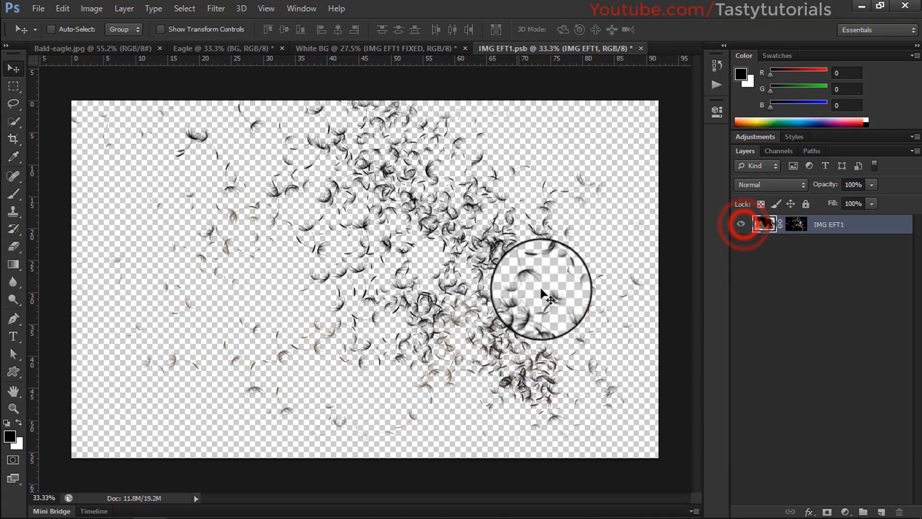
{"action": "left_click", "coordinate": [641, 48]}
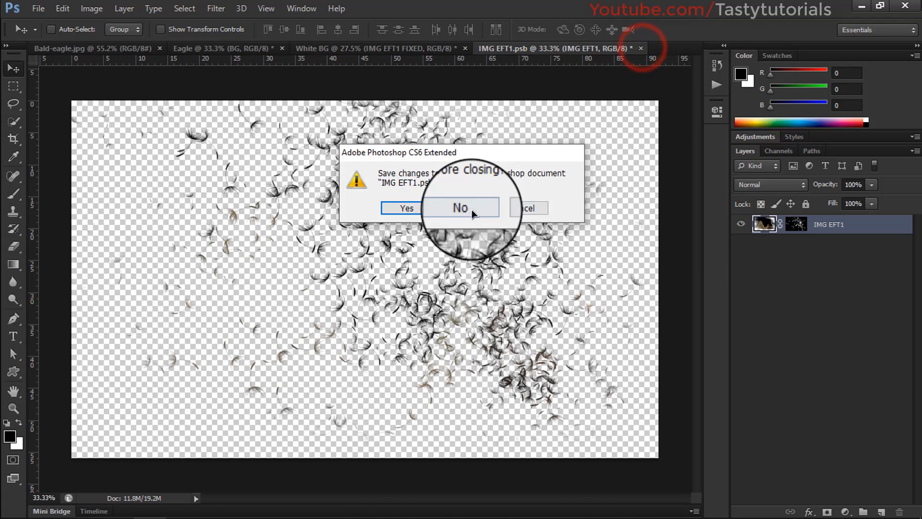
{"action": "left_click", "coordinate": [472, 209]}
{"action": "scroll", "coordinate": [422, 196], "scroll_direction": "up", "scroll_amount": 1}
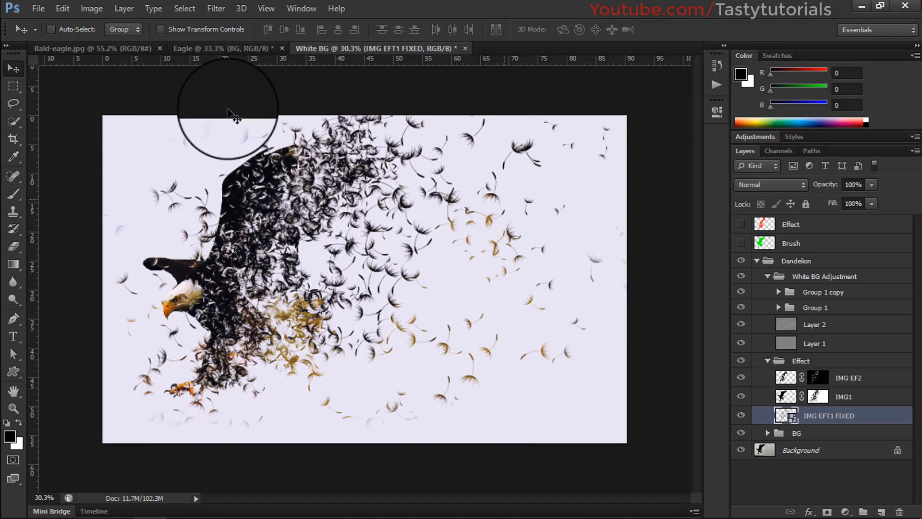